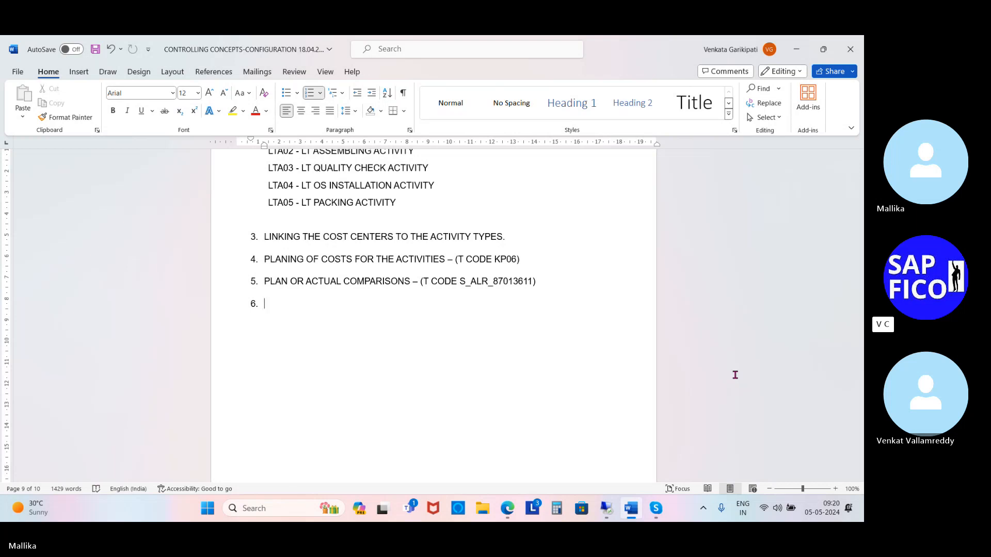
{"action": "type", "text": "activity typ"}
{"action": "key", "text": "BackSpace"}
{"action": "key", "text": "BackSpace"}
{"action": "key", "text": "BackSpace"}
{"action": "key", "text": "BackSpace"}
{"action": "key", "text": "BackSpace"}
{"action": "key", "text": "BackSpace"}
{"action": "key", "text": "BackSpace"}
{"action": "key", "text": "BackSpace"}
{"action": "key", "text": "BackSpace"}
{"action": "key", "text": "BackSpace"}
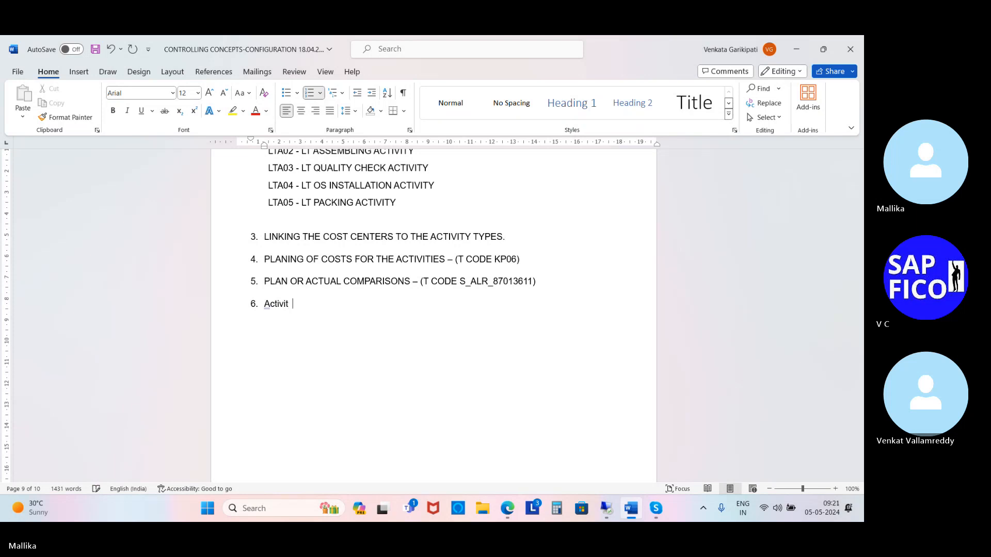
{"action": "key", "text": "BackSpace"}
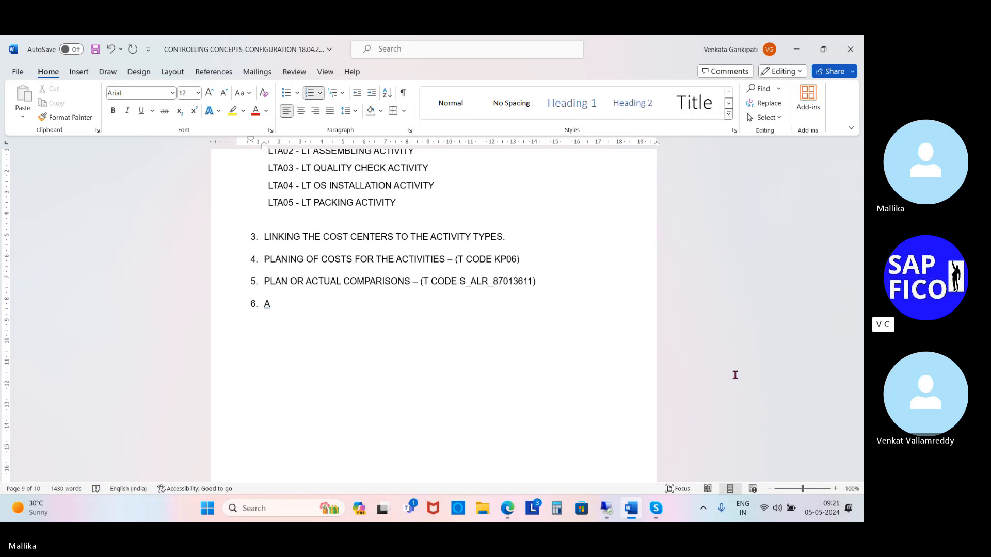
Step: Write list item 6 as "ACTIVITY TYPE PRICE PLANNING – (T CODE KP26)"
{"action": "type", "text": "CTIVITY TYOE"}
{"action": "key", "text": "BackSpace"}
{"action": "key", "text": "BackSpace"}
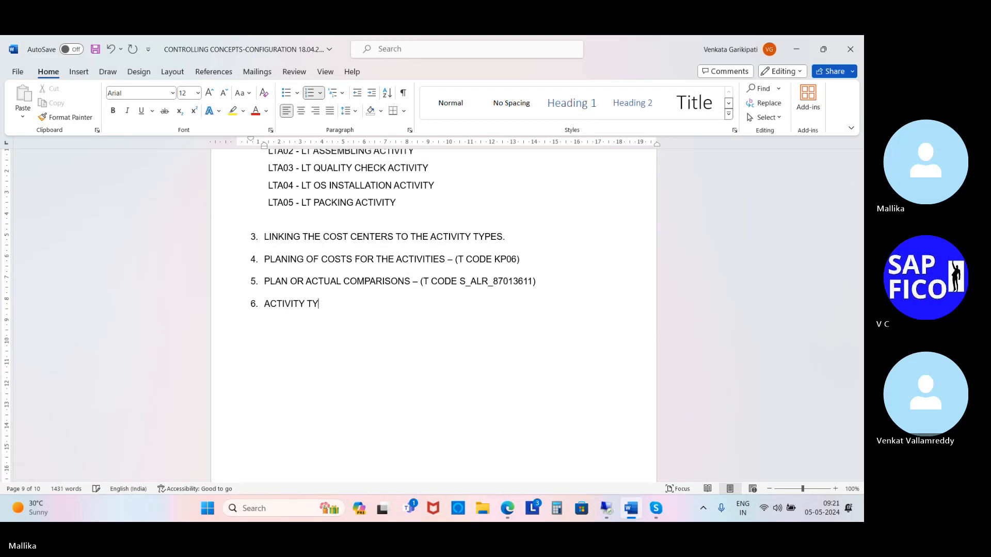
{"action": "type", "text": "PE PRI"}
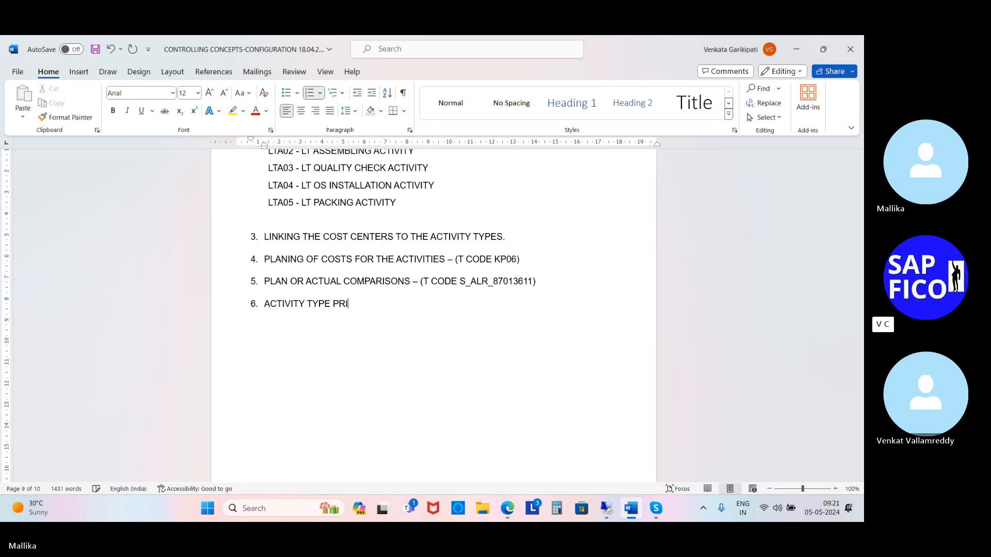
{"action": "type", "text": "CE PLANNING"}
{"action": "type", "text": "-"}
{"action": "type", "text": " (T "}
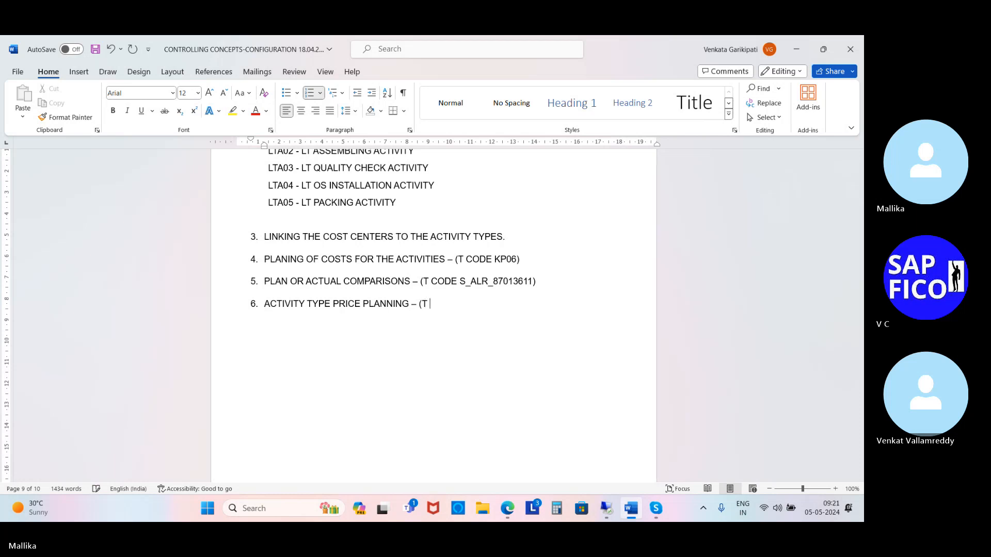
{"action": "type", "text": "CODE KP"}
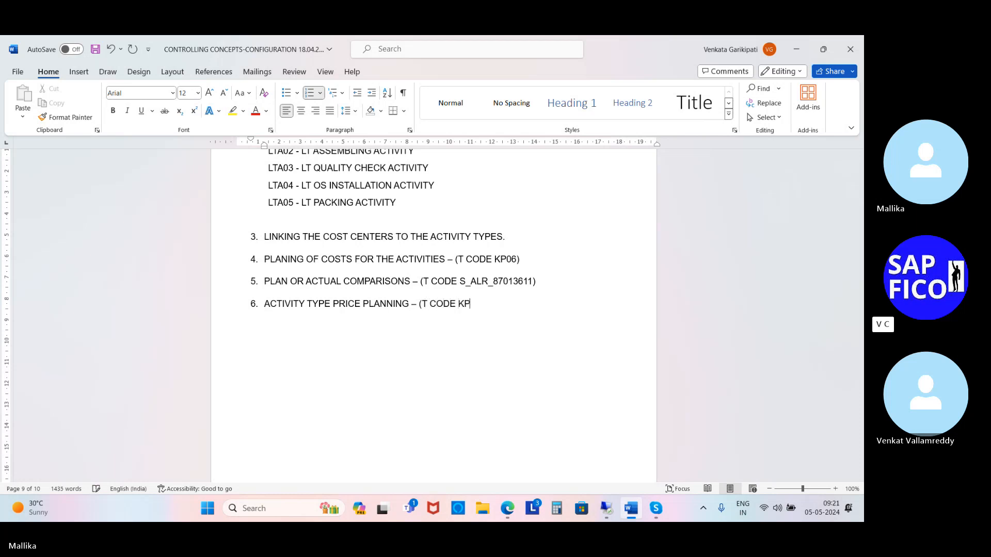
{"action": "type", "text": "26)"}
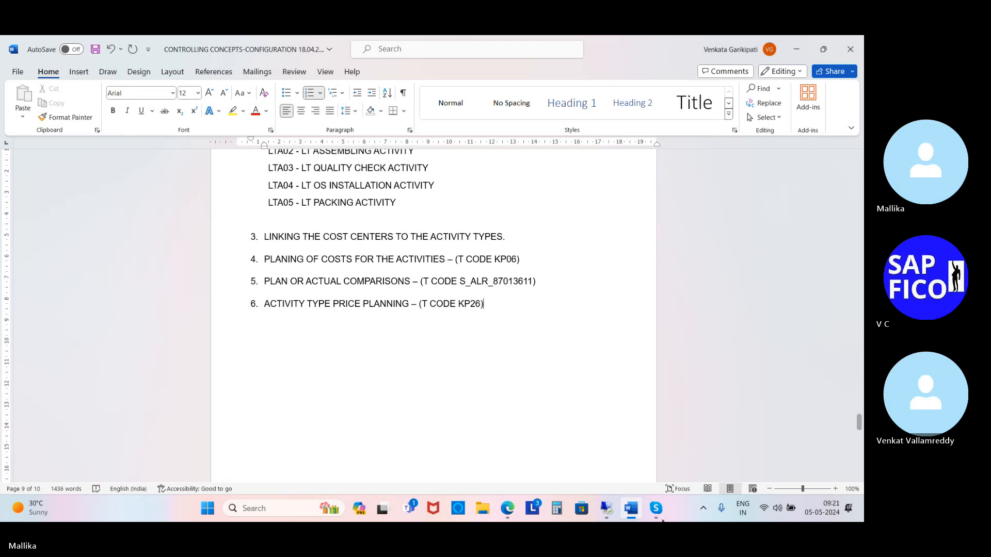
Step: Switch to SAP, open transaction KP26 and set the planning version to 0
{"action": "left_click", "coordinate": [607, 509]}
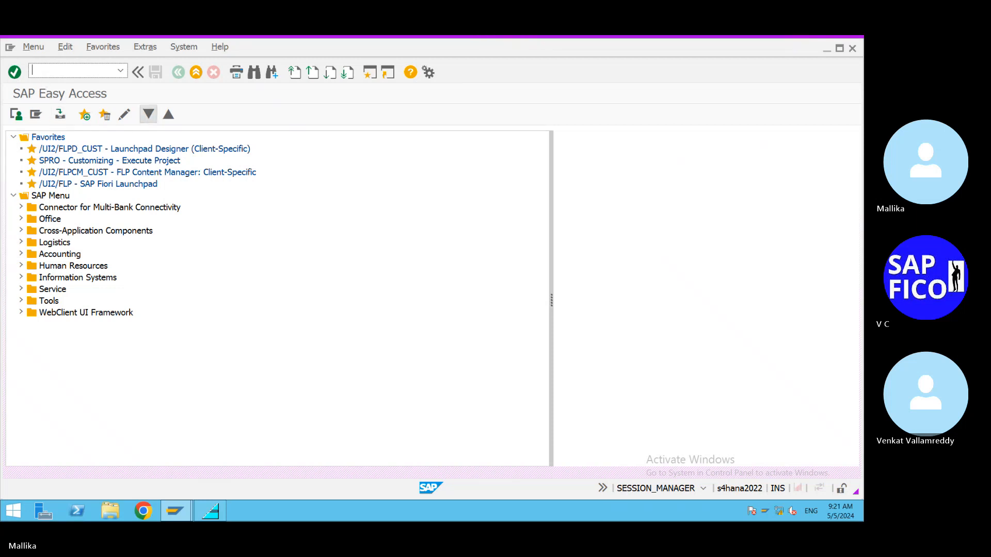
{"action": "type", "text": "/NKP26"}
{"action": "key", "text": "Return"}
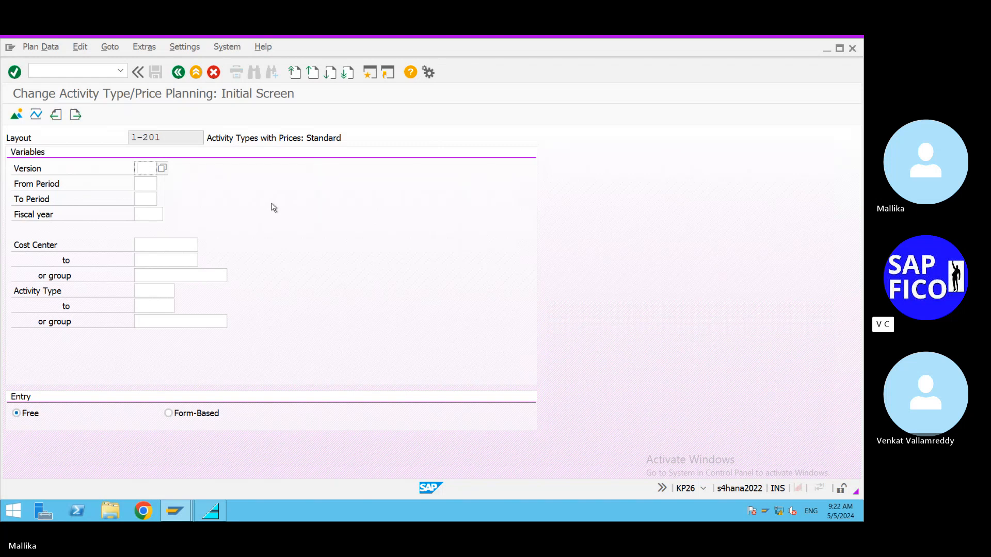
{"action": "left_click", "coordinate": [162, 169]}
{"action": "double_click", "coordinate": [46, 120]}
Step: Run transaction OKKS in a new session and save MAL2 as the controlling area
{"action": "left_click", "coordinate": [372, 75]}
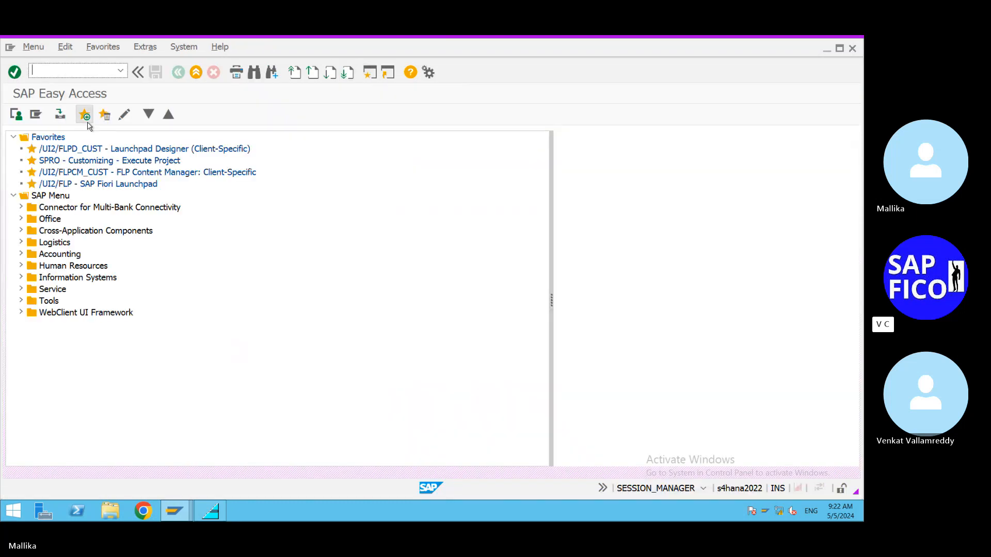
{"action": "type", "text": "/NOKKS"}
{"action": "key", "text": "Return"}
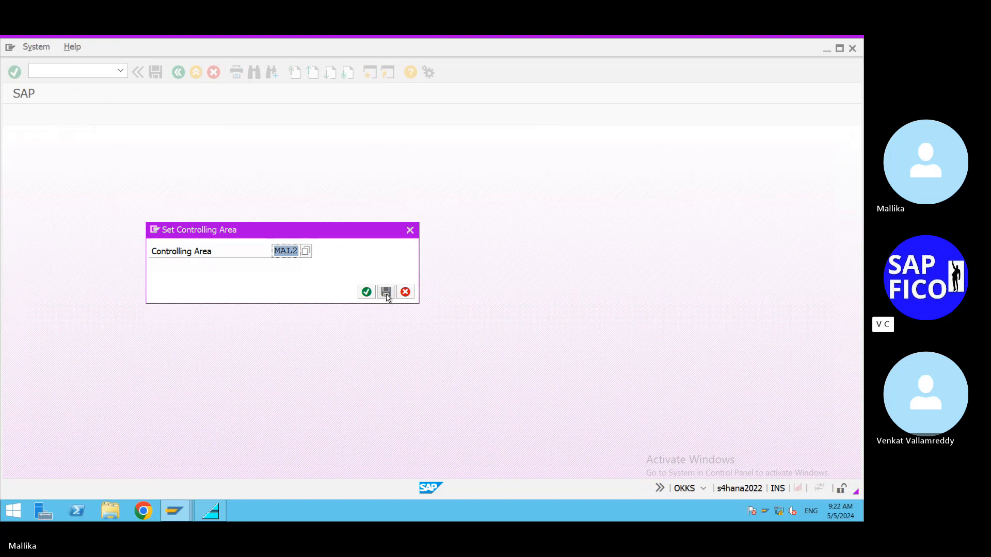
{"action": "left_click", "coordinate": [386, 292]}
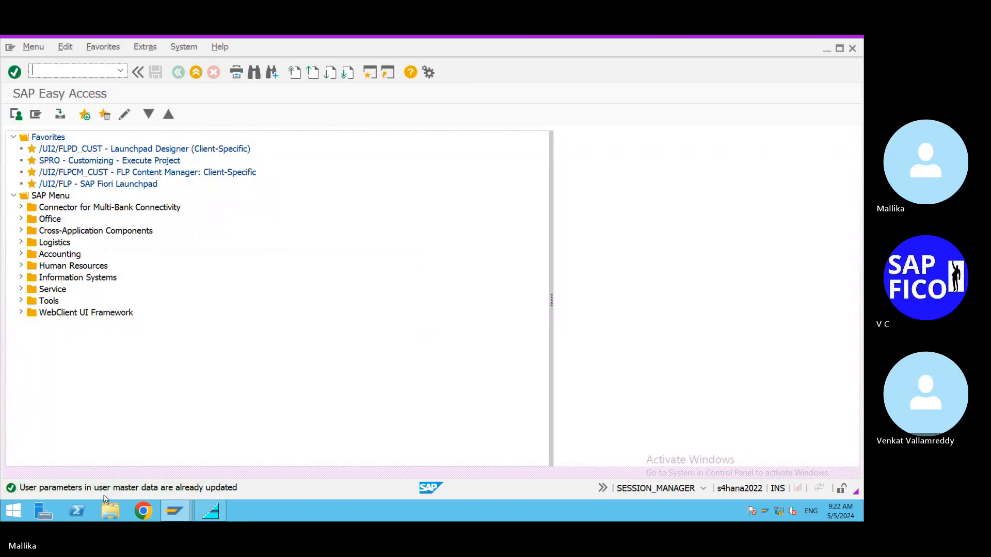
Step: Return to the KP26 session and set from period 2, to period 2 and fiscal year 2024
{"action": "left_click", "coordinate": [175, 511]}
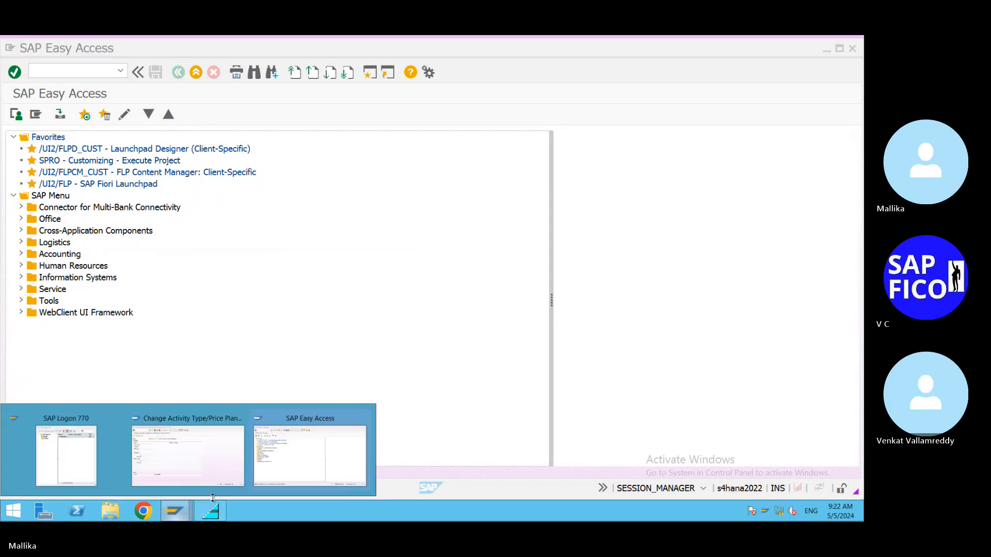
{"action": "left_click", "coordinate": [215, 474]}
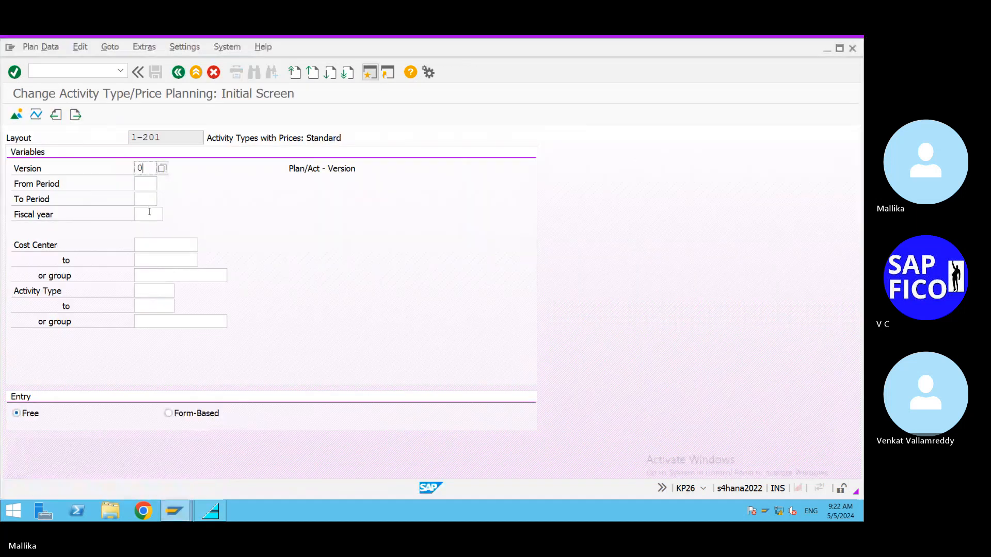
{"action": "left_click", "coordinate": [144, 184]}
{"action": "left_click", "coordinate": [144, 184]}
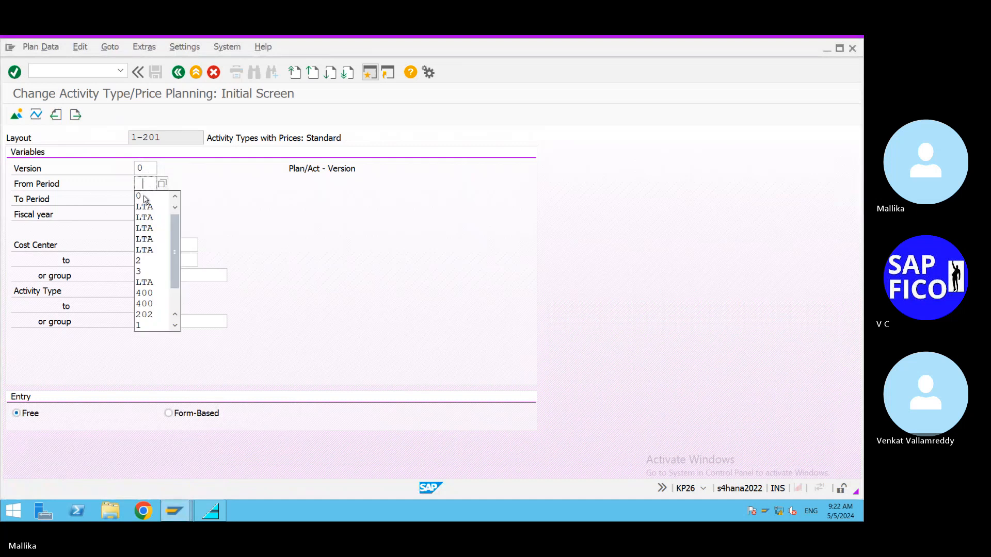
{"action": "left_click", "coordinate": [143, 265]}
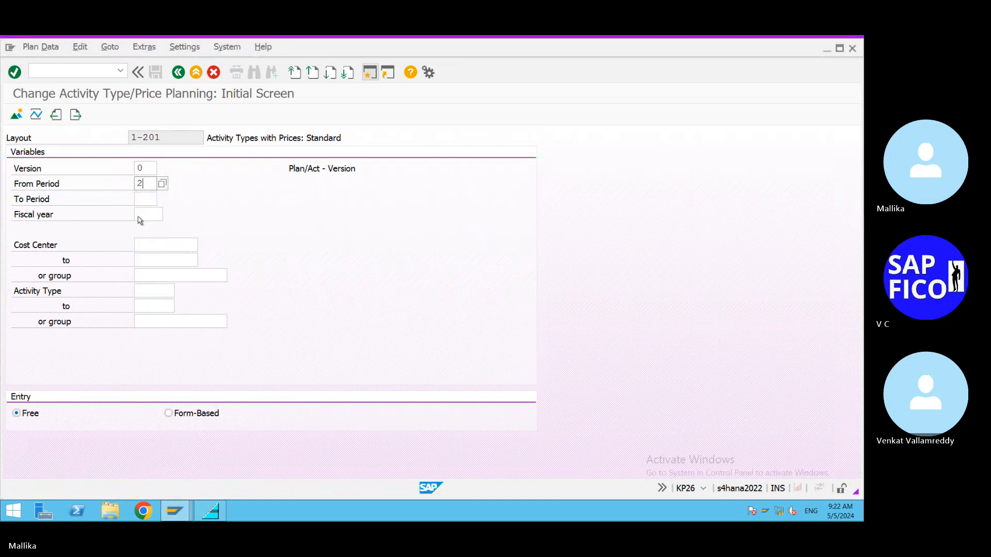
{"action": "left_click", "coordinate": [144, 199]}
{"action": "left_click", "coordinate": [144, 200]}
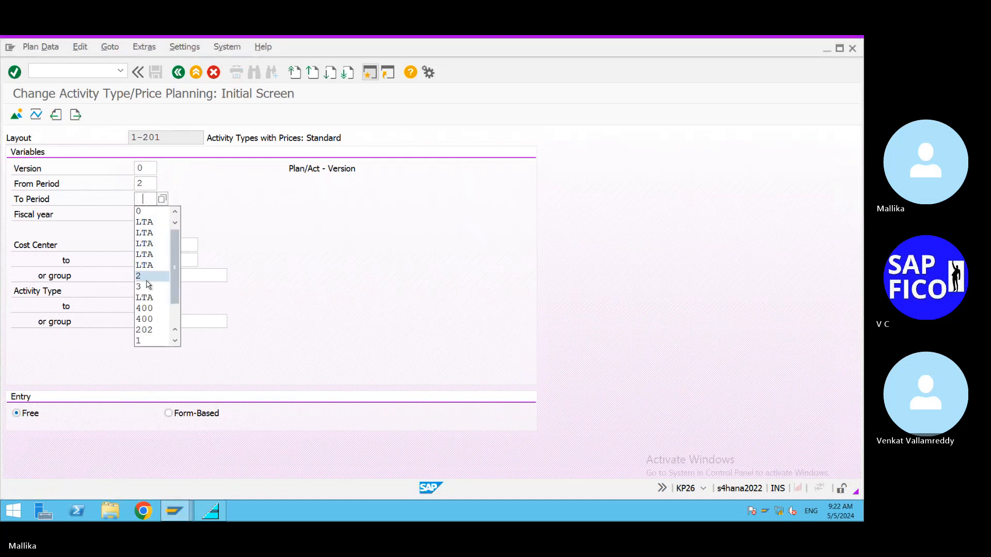
{"action": "left_click", "coordinate": [143, 275]}
{"action": "left_click", "coordinate": [145, 215]}
{"action": "left_click", "coordinate": [144, 215]}
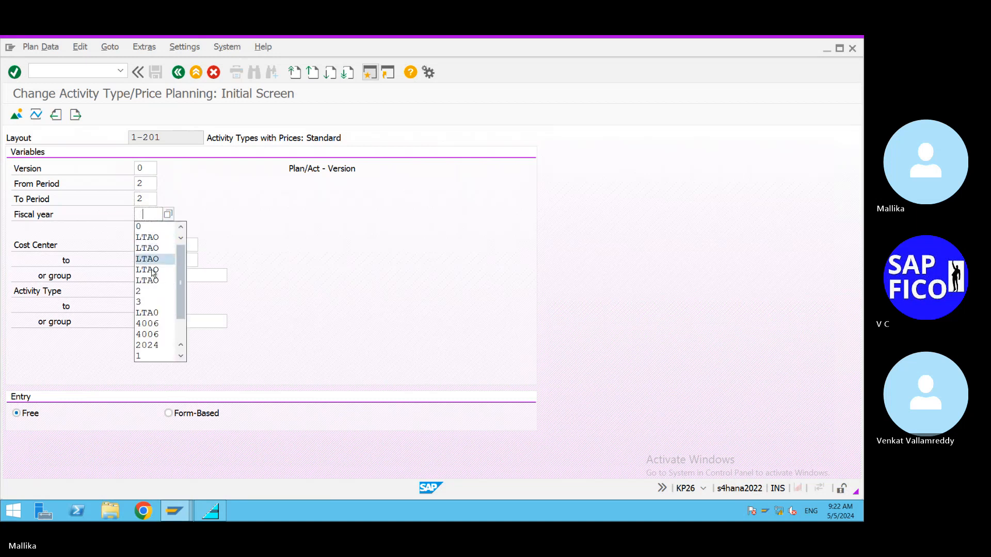
{"action": "left_click", "coordinate": [150, 344]}
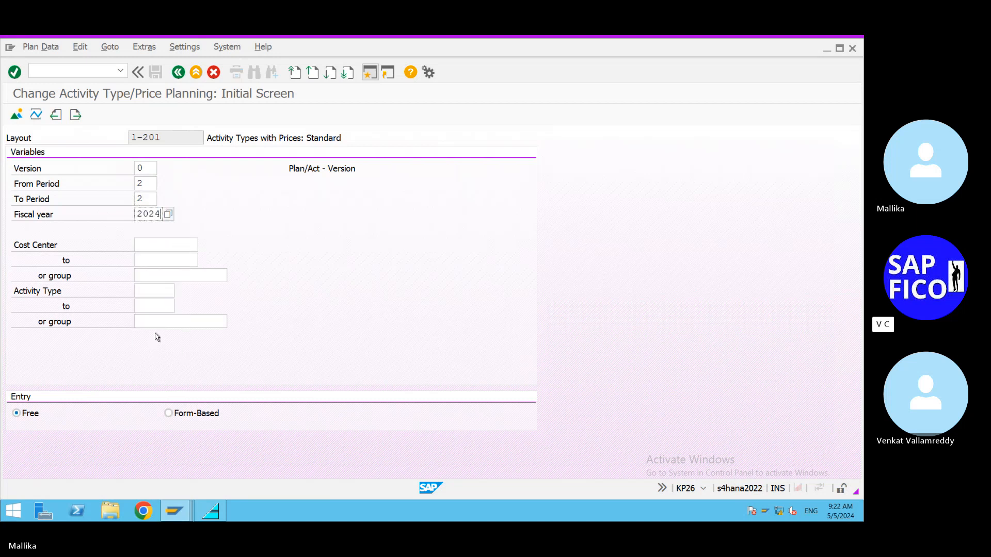
Step: Choose the LT soldering cost center LTAO1, valid from 01.05.2024, from the list of cost centers
{"action": "left_click", "coordinate": [149, 245]}
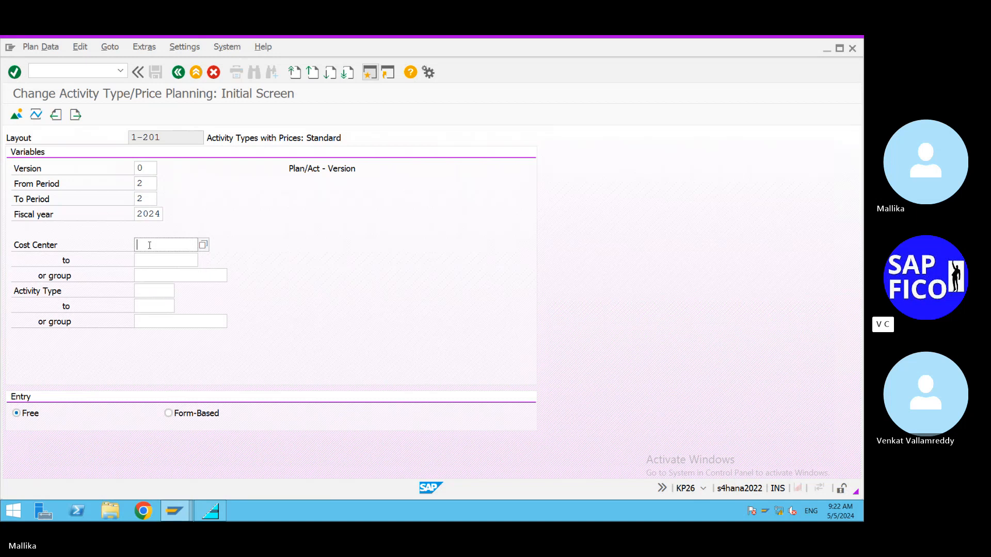
{"action": "left_click", "coordinate": [203, 246]}
{"action": "left_click", "coordinate": [541, 376]}
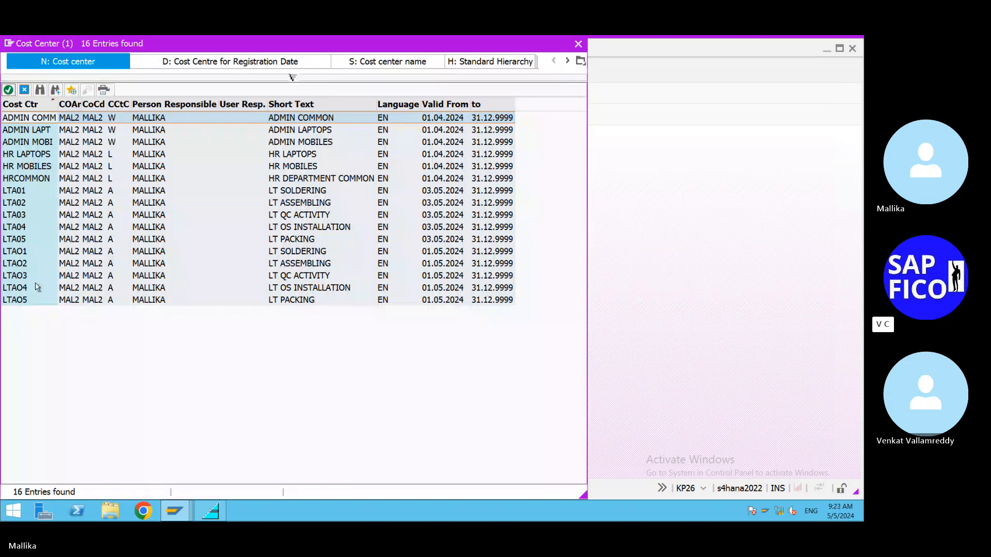
{"action": "left_click", "coordinate": [77, 253]}
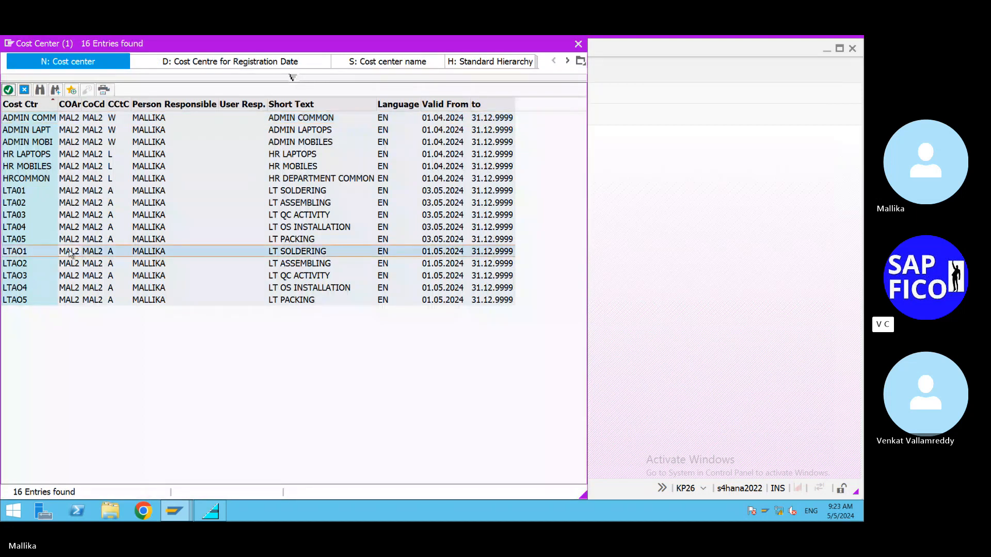
{"action": "double_click", "coordinate": [70, 253]}
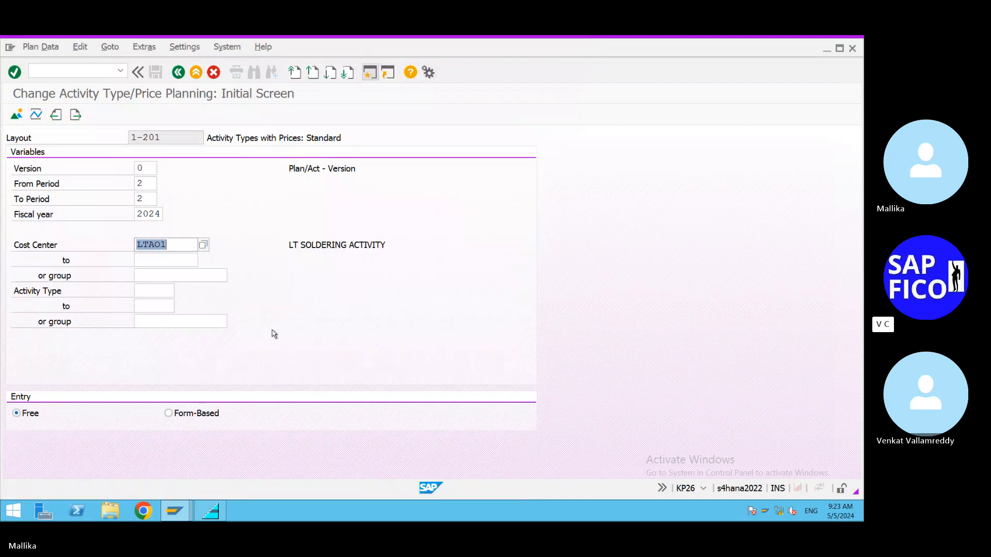
Step: Choose activity type LTA01 for LT soldering and try to open the price planning overview
{"action": "left_click", "coordinate": [160, 291]}
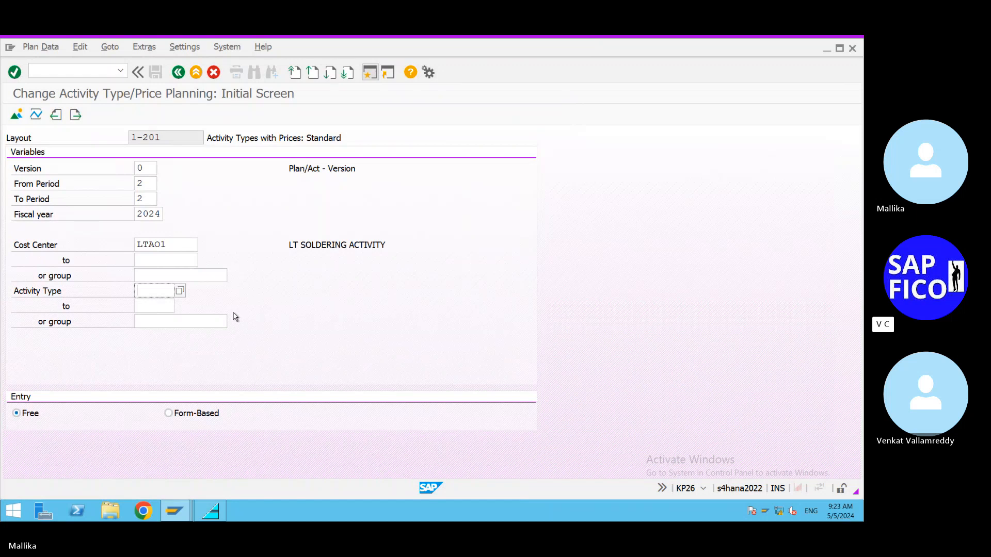
{"action": "left_click", "coordinate": [179, 290]}
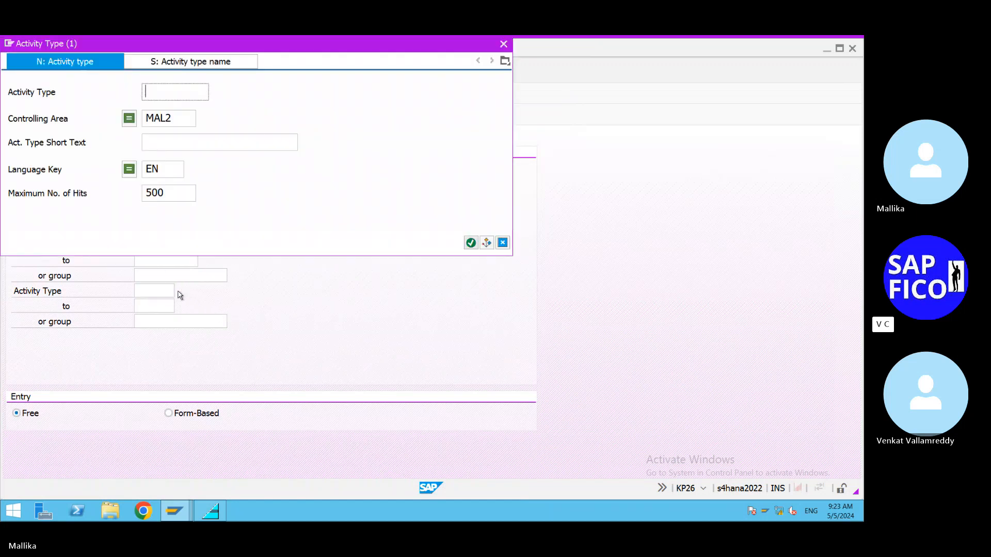
{"action": "left_click", "coordinate": [470, 243]}
{"action": "double_click", "coordinate": [57, 118]}
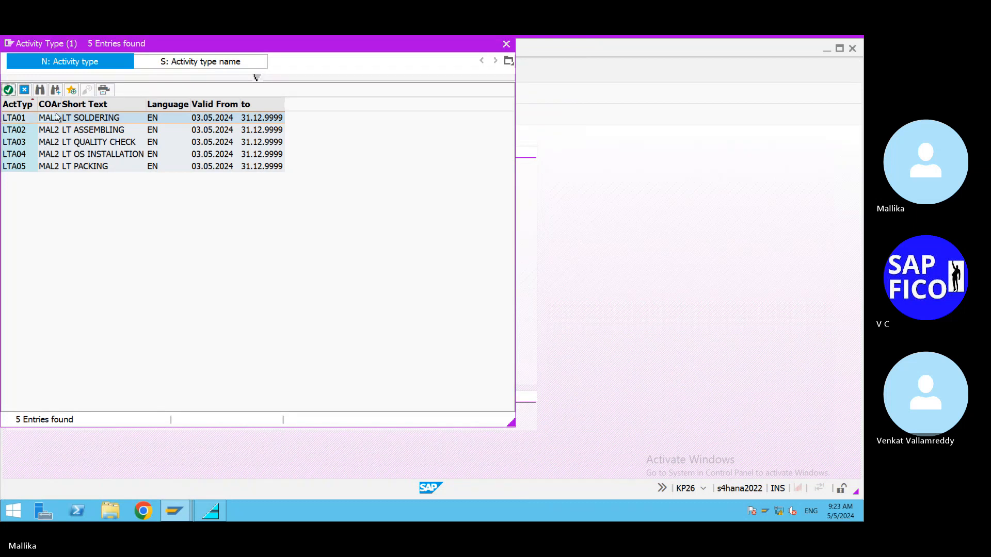
{"action": "left_click", "coordinate": [156, 307]}
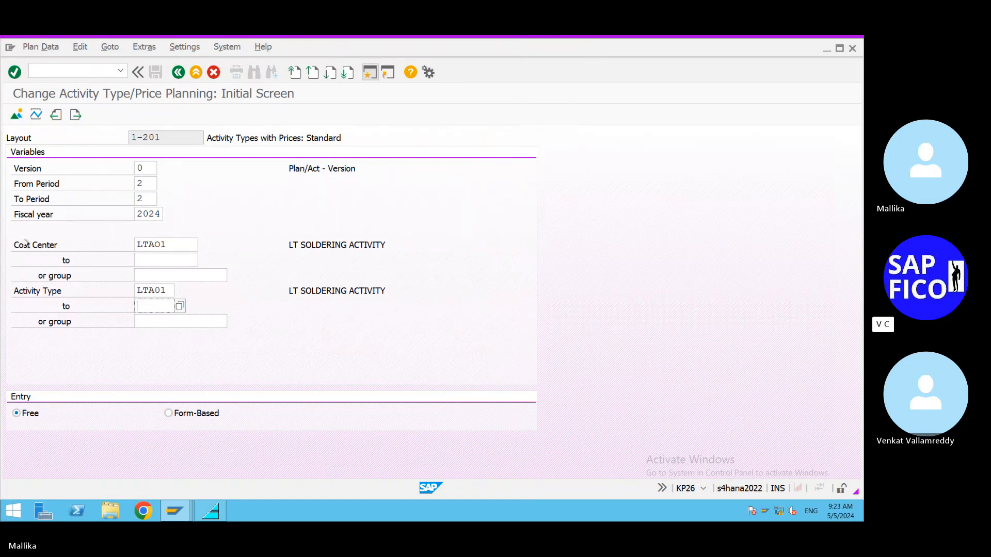
{"action": "left_click", "coordinate": [13, 116]}
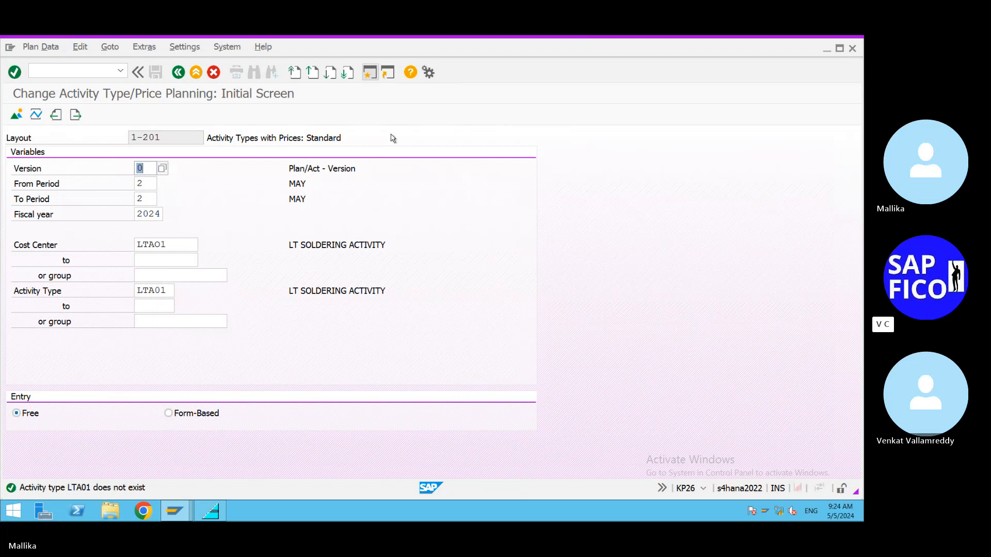
Step: Open transaction KL01 for creating an activity type in a session separate from KP26
{"action": "left_click", "coordinate": [370, 75]}
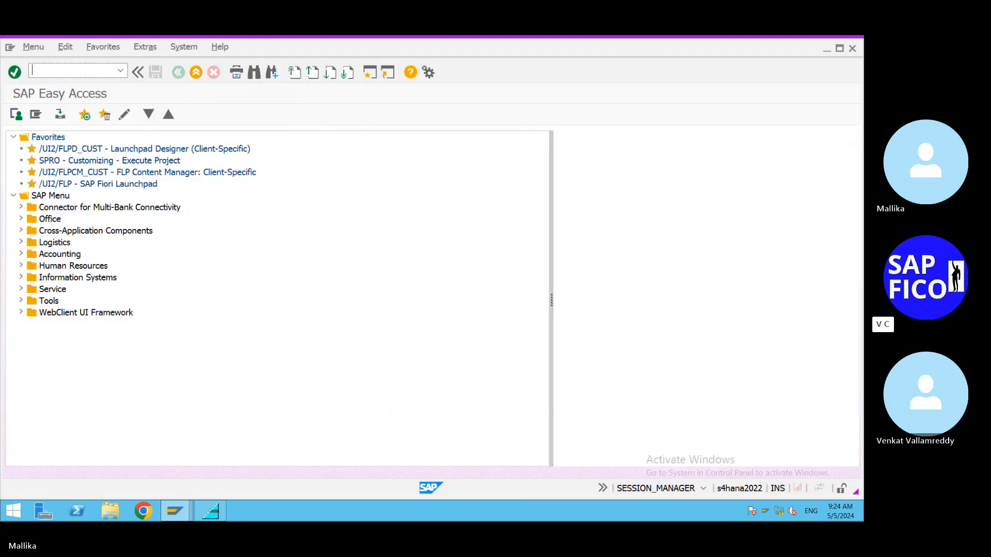
{"action": "mouse_move", "coordinate": [192, 513]}
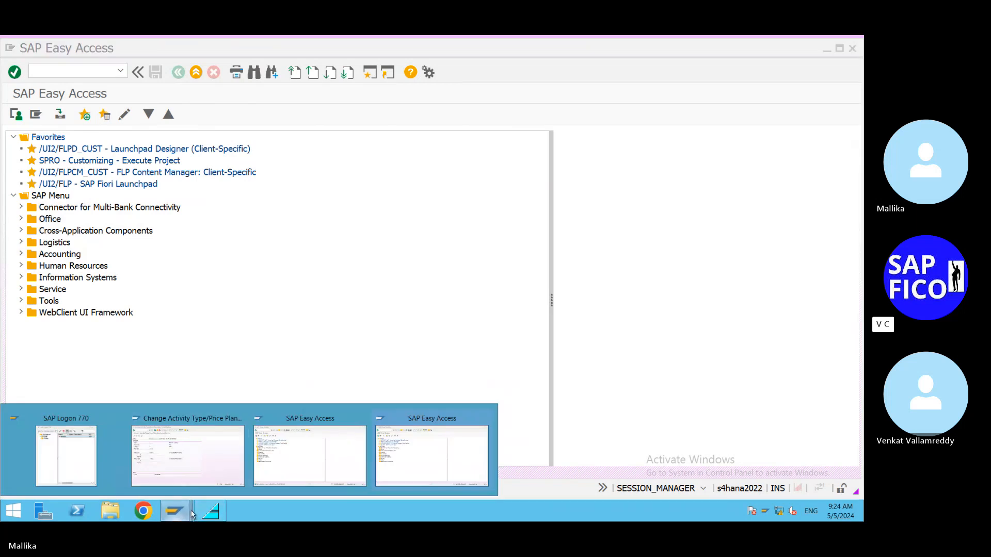
{"action": "left_click", "coordinate": [462, 430]}
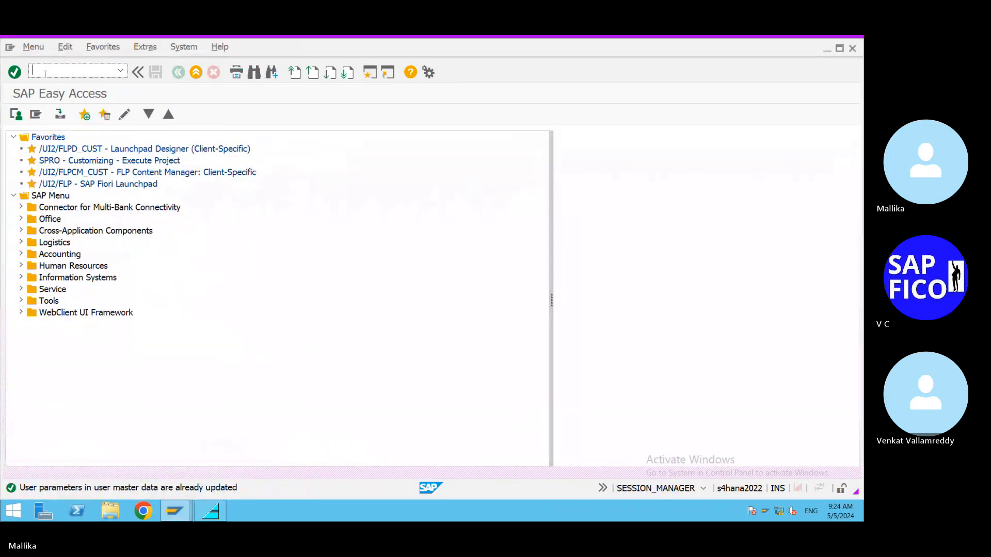
{"action": "type", "text": "/NKL01"}
{"action": "key", "text": "Return"}
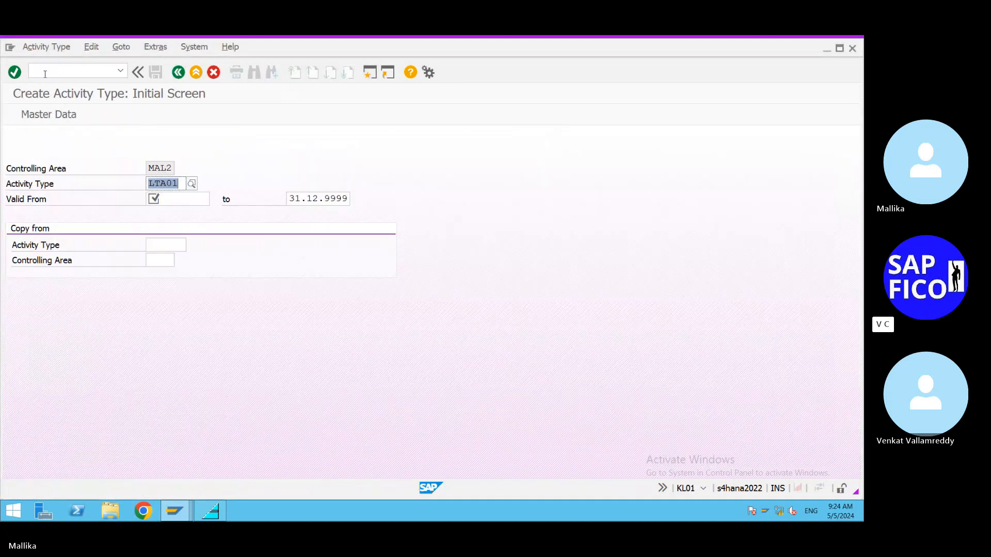
Step: Set the valid-from date of activity type LTA01 to 01.05.2024
{"action": "left_click", "coordinate": [170, 199]}
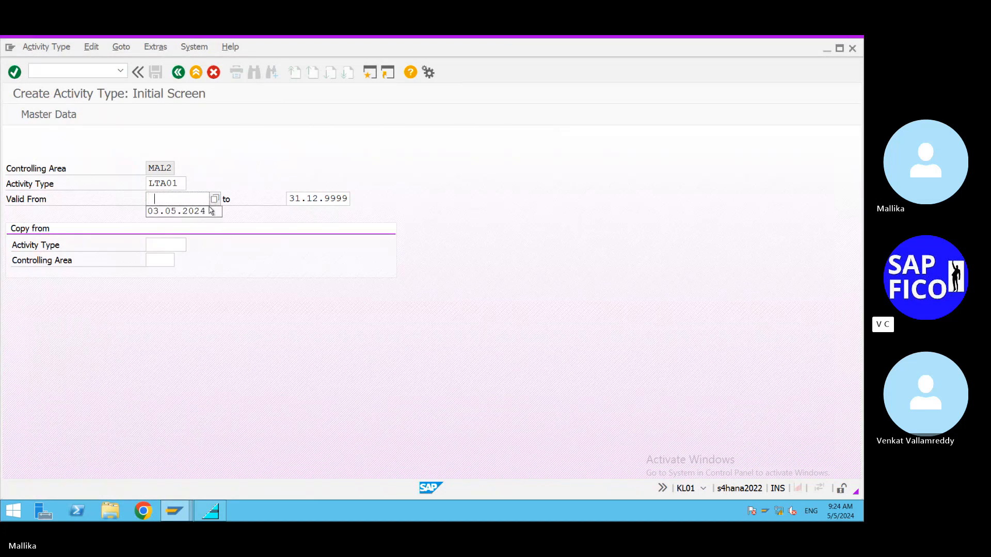
{"action": "key", "text": "BackSpace"}
{"action": "type", "text": "01.05."}
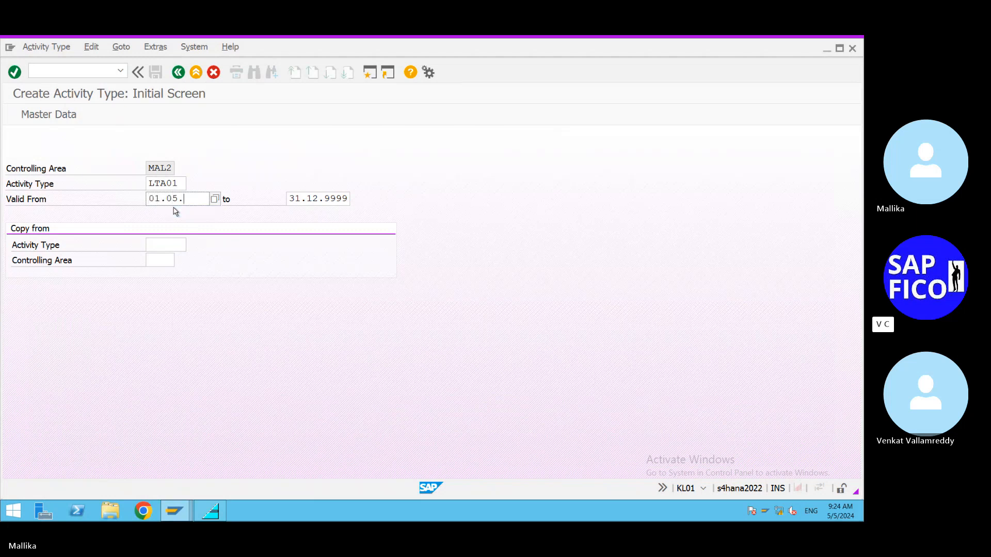
{"action": "type", "text": "2024"}
Step: Enter LTA01 as the activity type to copy from and try to open the master data of the new activity type
{"action": "left_click", "coordinate": [165, 244]}
{"action": "type", "text": "L"}
{"action": "left_click", "coordinate": [176, 268]}
{"action": "left_click", "coordinate": [163, 261]}
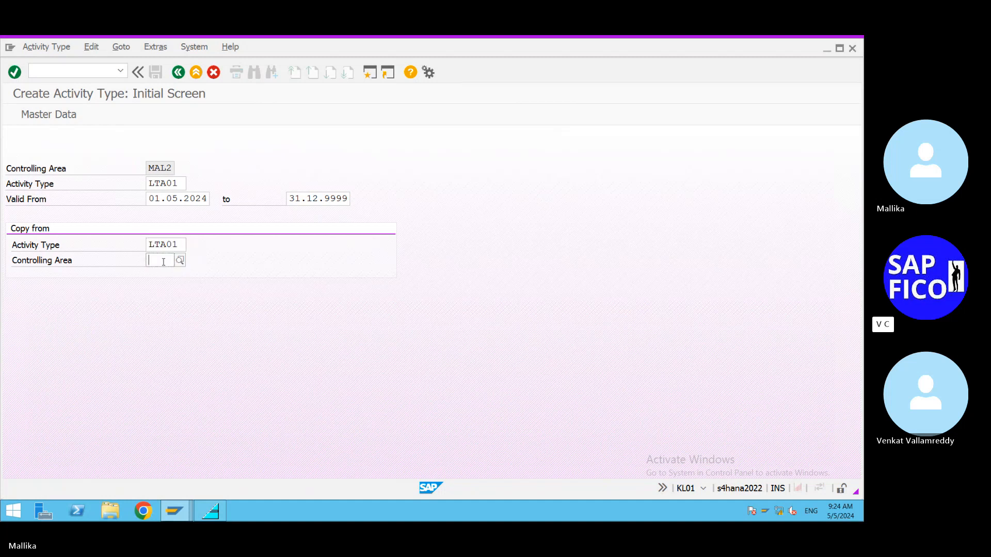
{"action": "left_click", "coordinate": [163, 262]}
{"action": "left_click", "coordinate": [163, 273]}
{"action": "key", "text": "Return"}
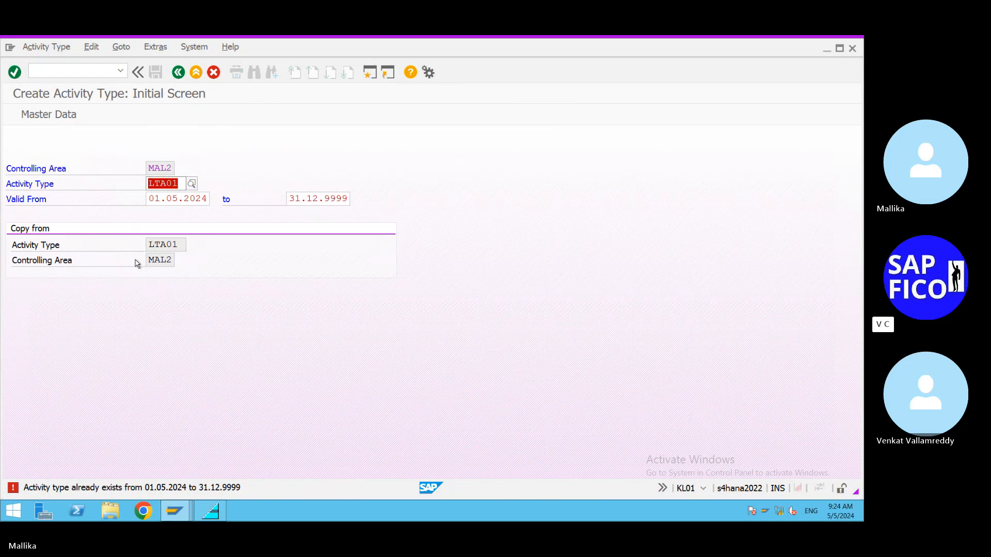
Step: Change the new activity type's code to LTAO1, with the letter O instead of zero, and save it as a copy of LTA01
{"action": "left_click", "coordinate": [175, 181]}
{"action": "key", "text": "Delete"}
{"action": "type", "text": "O"}
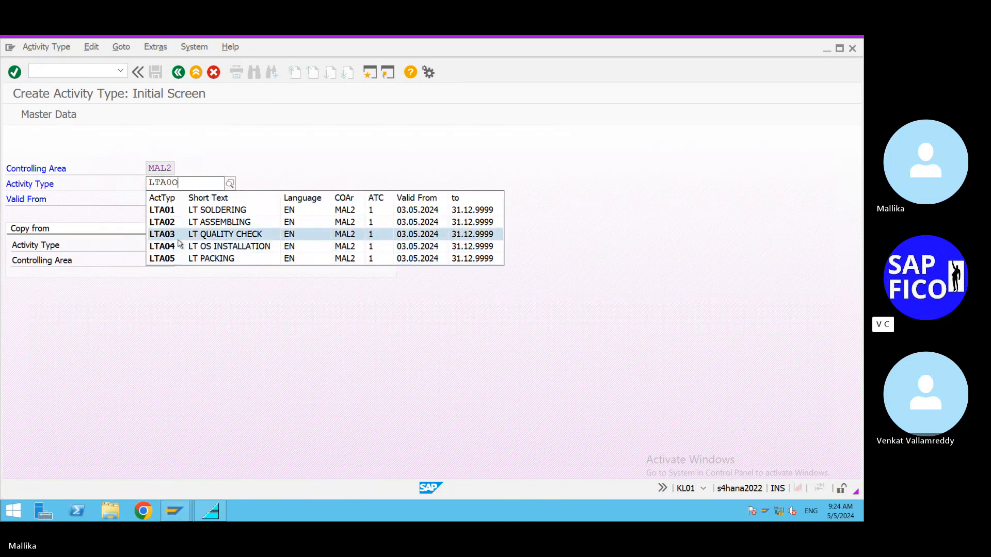
{"action": "key", "text": "BackSpace"}
{"action": "key", "text": "BackSpace"}
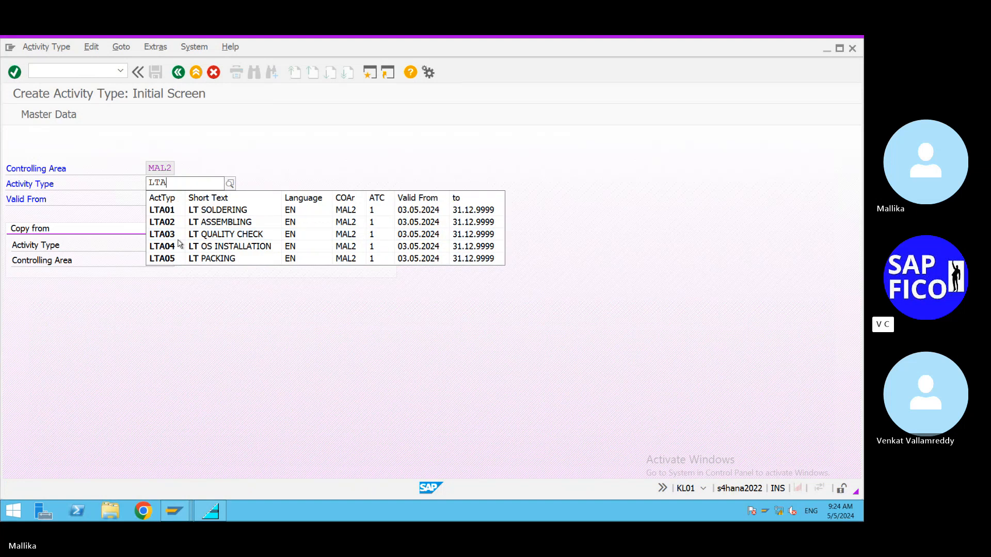
{"action": "type", "text": "01"}
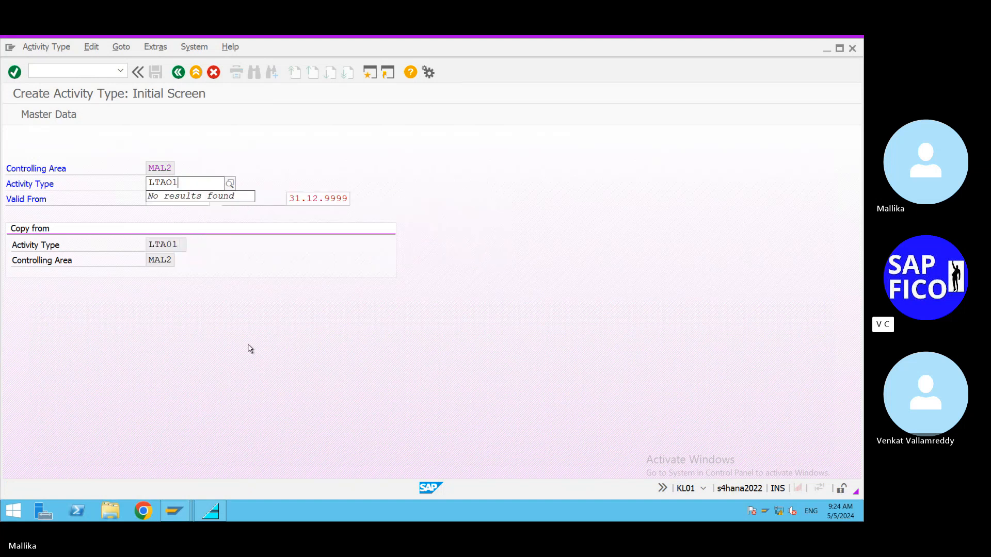
{"action": "key", "text": "Return"}
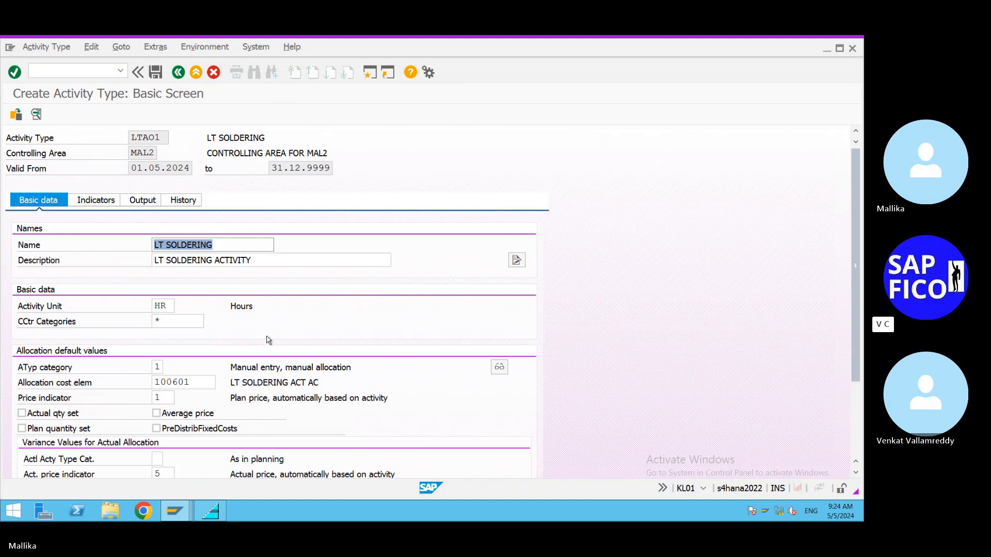
{"action": "scroll", "coordinate": [269, 338], "scroll_direction": "down", "scroll_amount": 2}
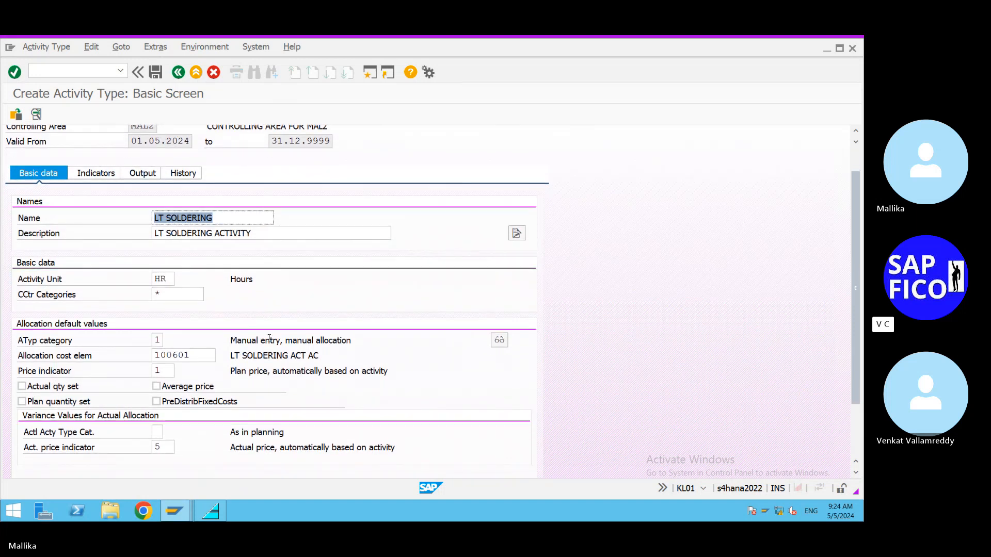
{"action": "scroll", "coordinate": [268, 338], "scroll_direction": "down", "scroll_amount": 1}
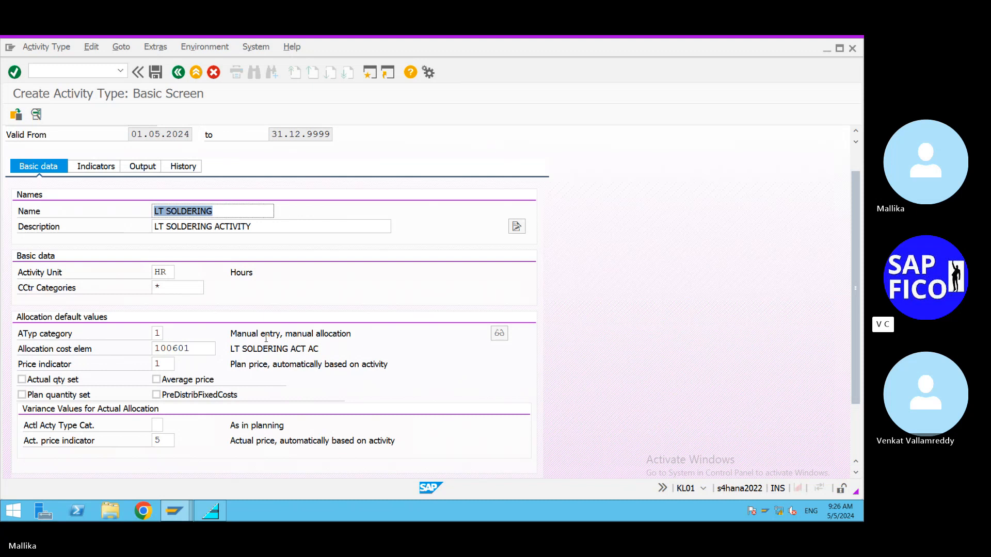
{"action": "left_click", "coordinate": [159, 76]}
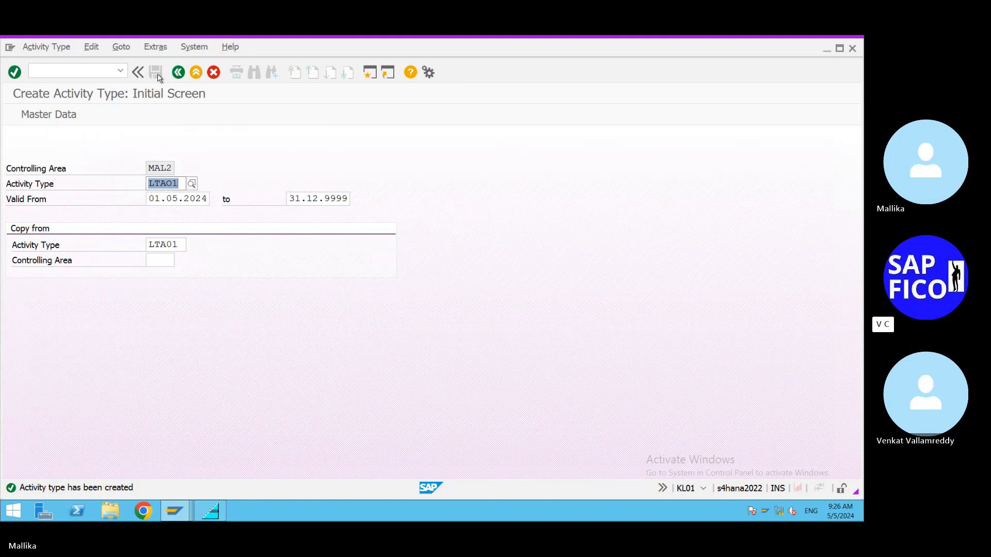
Step: Create and save activity type LTAO2 for LT assembling as a copy of LTA02
{"action": "left_click", "coordinate": [182, 183]}
{"action": "key", "text": "BackSpace"}
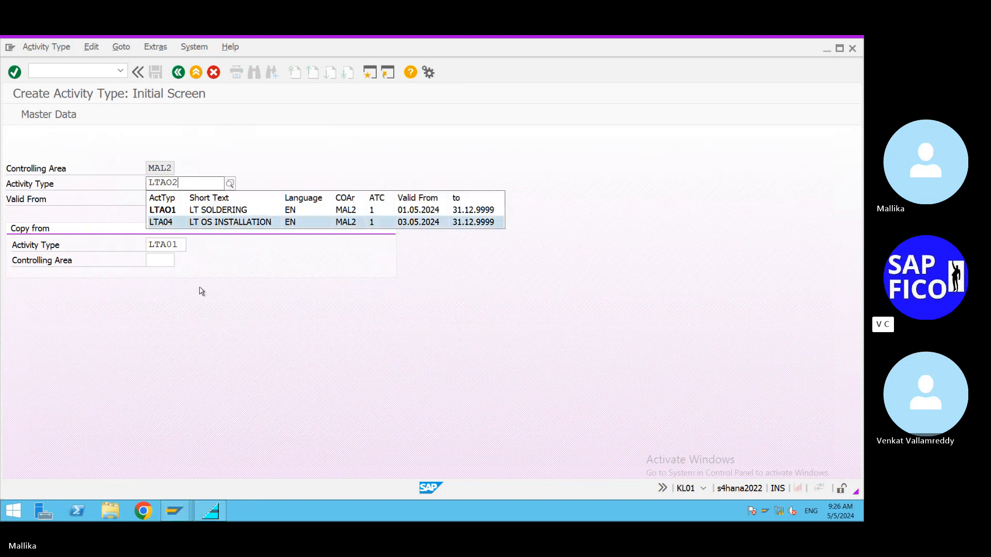
{"action": "type", "text": "2"}
{"action": "left_click", "coordinate": [182, 243]}
{"action": "key", "text": "BackSpace"}
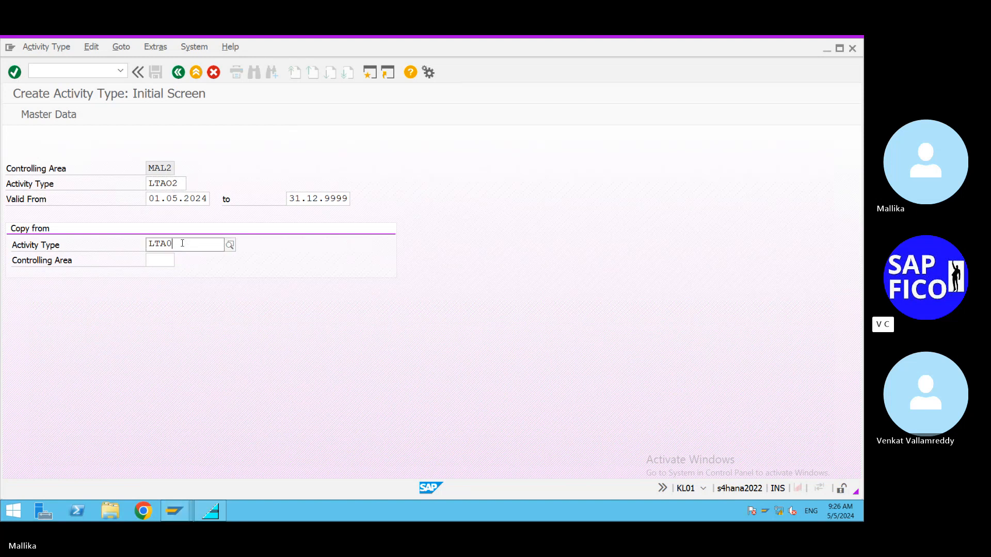
{"action": "type", "text": "2"}
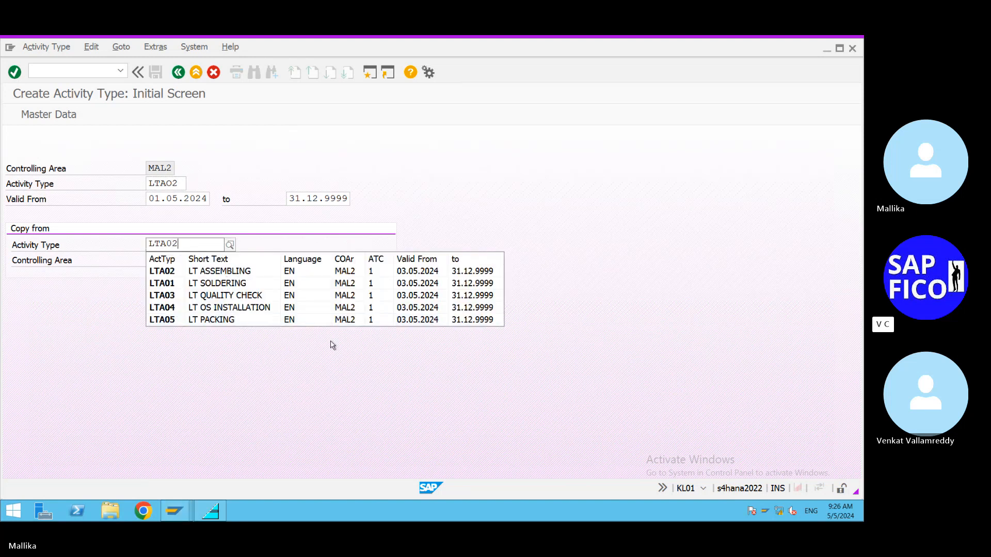
{"action": "key", "text": "Return"}
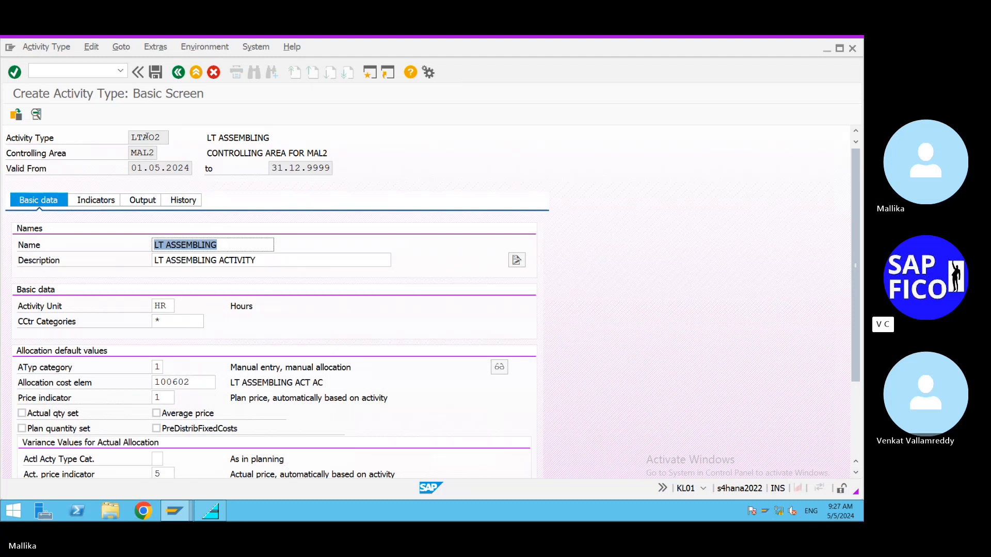
{"action": "left_click", "coordinate": [156, 76]}
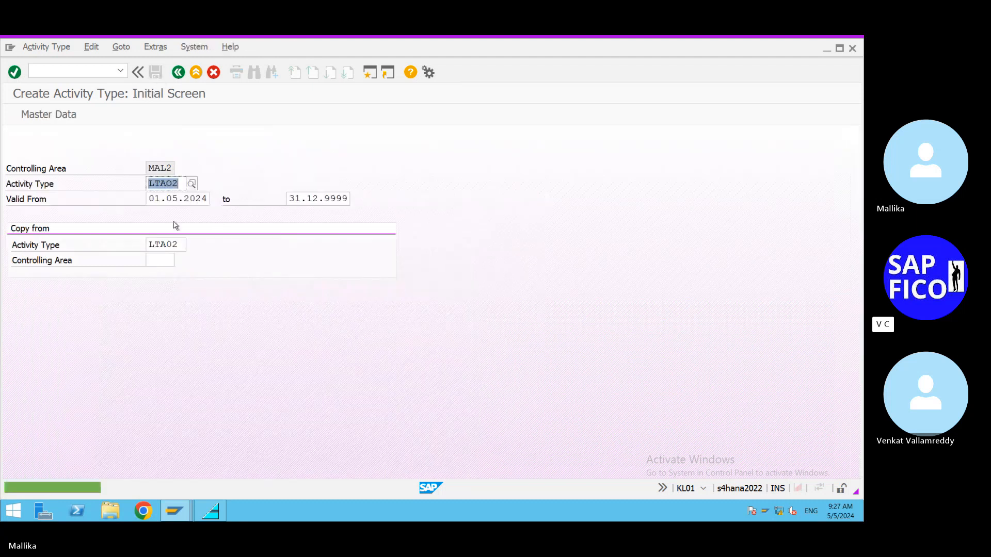
Step: Create and save activity type LTAO3 for the LT quality check as a copy of LTA03
{"action": "left_click", "coordinate": [181, 184]}
{"action": "key", "text": "BackSpace"}
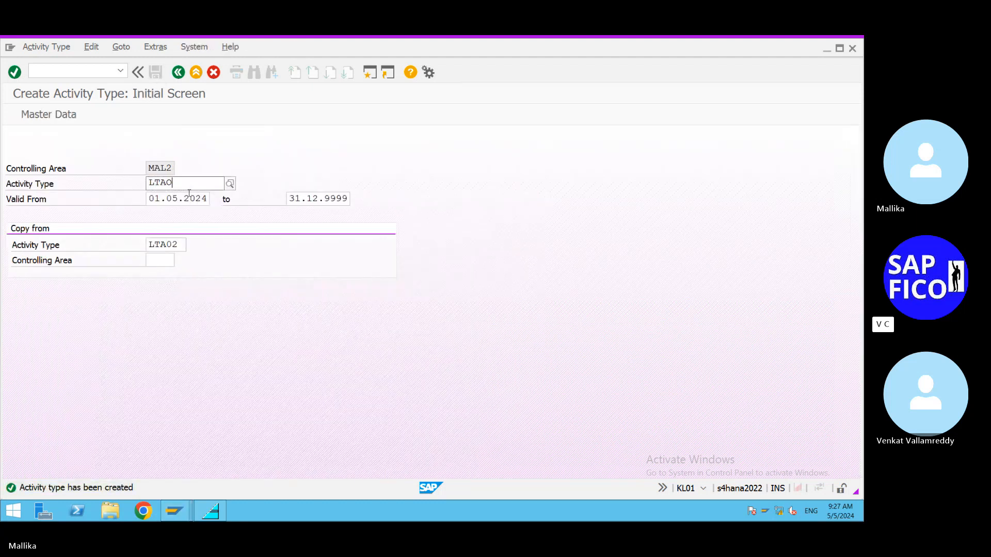
{"action": "type", "text": "3"}
{"action": "left_click", "coordinate": [268, 346]}
{"action": "left_click", "coordinate": [180, 243]}
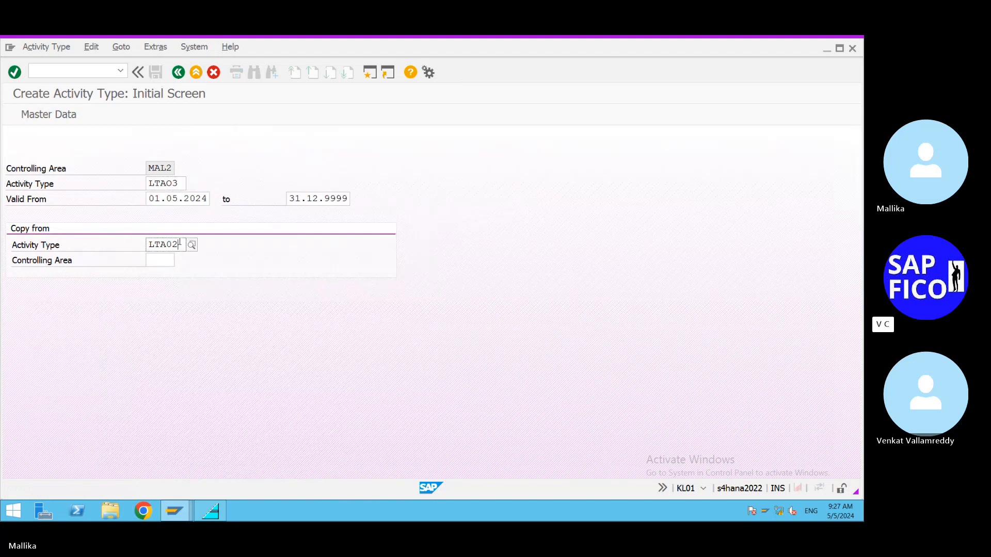
{"action": "key", "text": "BackSpace"}
{"action": "type", "text": "3"}
{"action": "left_click", "coordinate": [275, 377]}
{"action": "key", "text": "Return"}
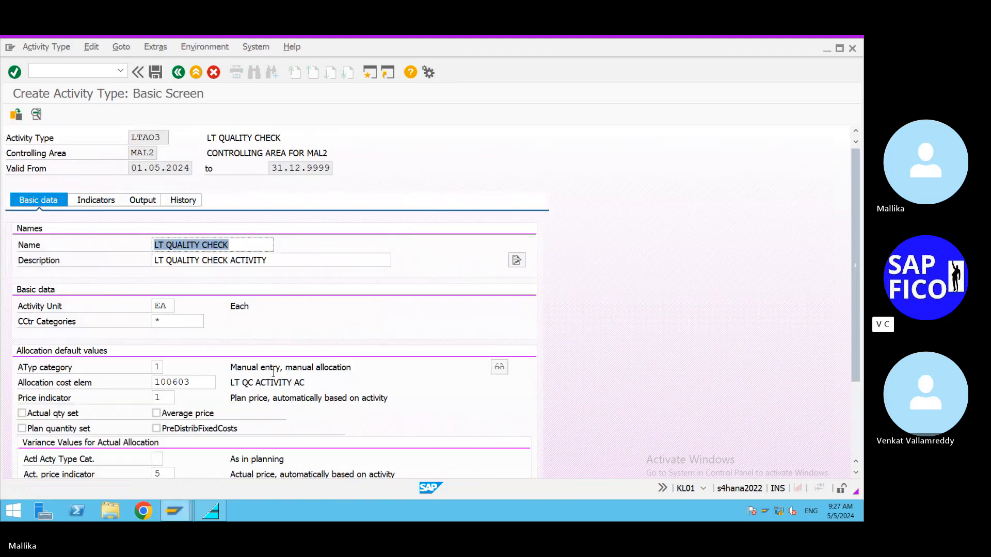
{"action": "left_click", "coordinate": [157, 73]}
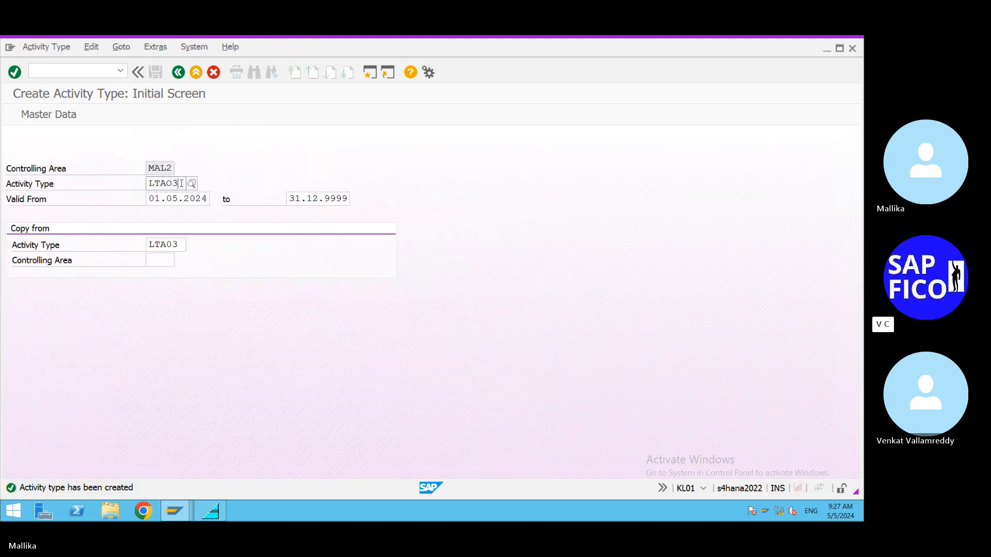
Step: Create and save activity type LTAO4 for LT OS installation as a copy of LTA04
{"action": "key", "text": "BackSpace"}
{"action": "type", "text": "4"}
{"action": "left_click", "coordinate": [213, 325]}
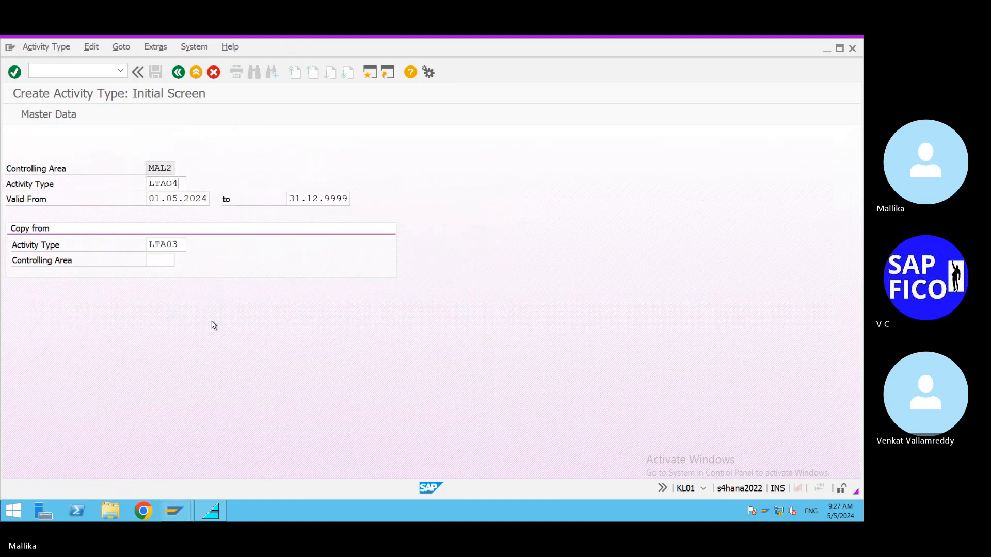
{"action": "left_click", "coordinate": [181, 244]}
{"action": "key", "text": "BackSpace"}
{"action": "type", "text": "4"}
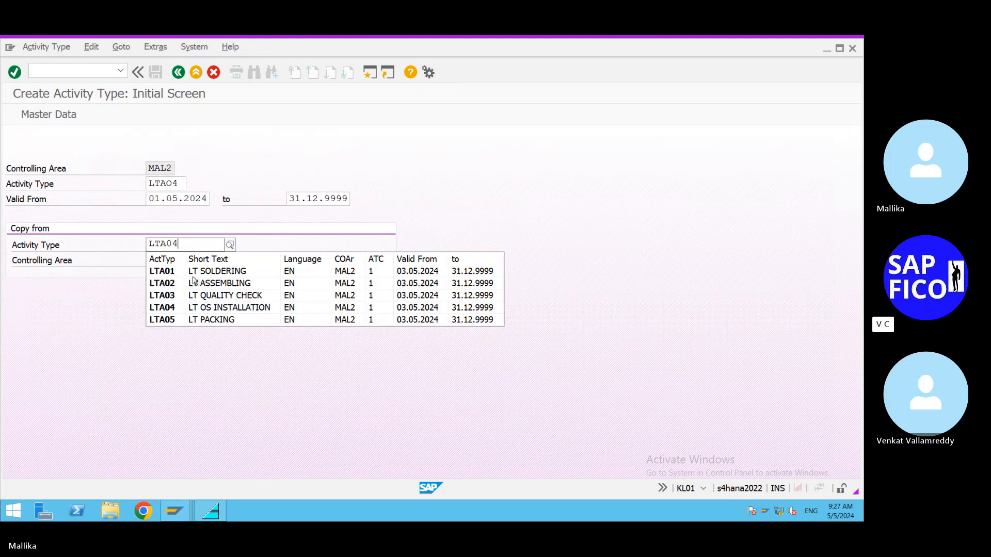
{"action": "left_click", "coordinate": [247, 401]}
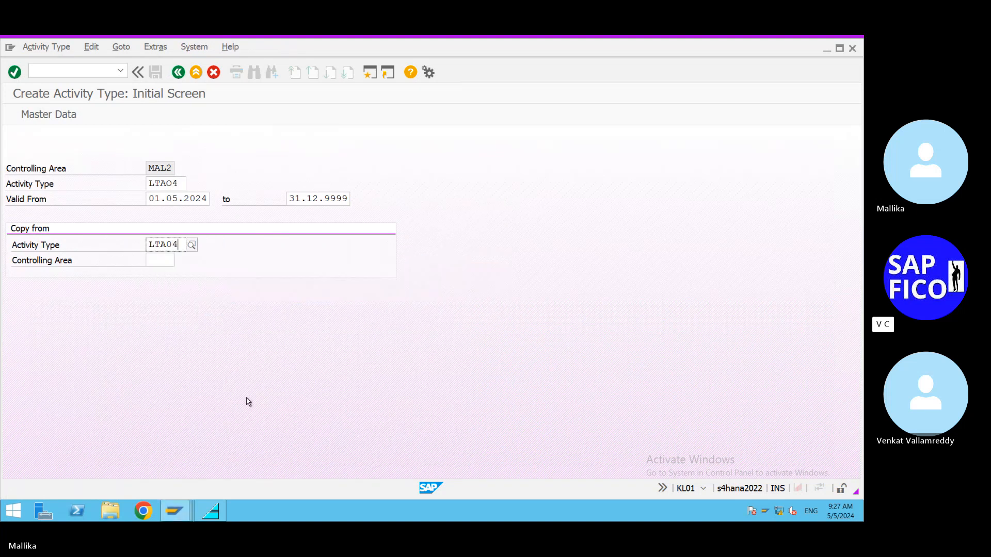
{"action": "key", "text": "Return"}
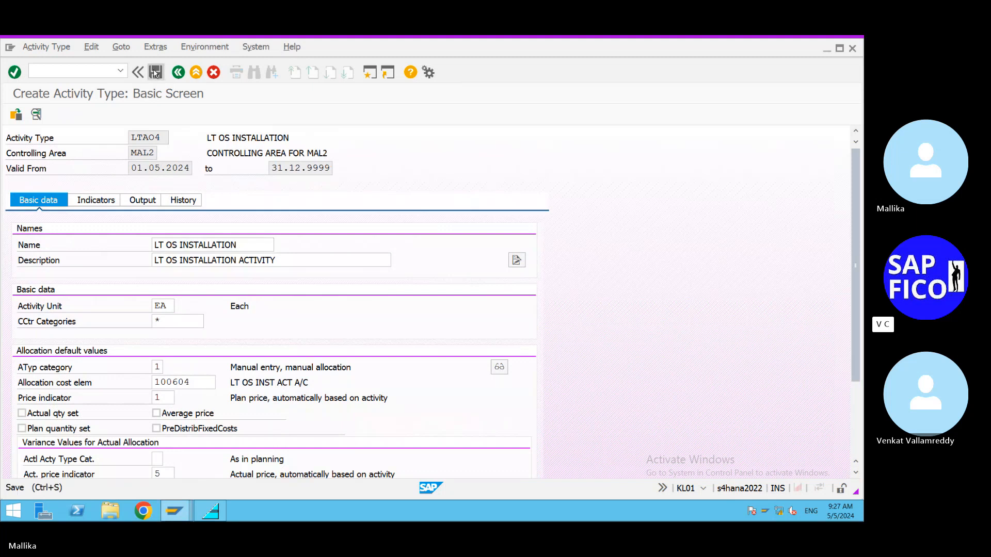
{"action": "left_click", "coordinate": [155, 73]}
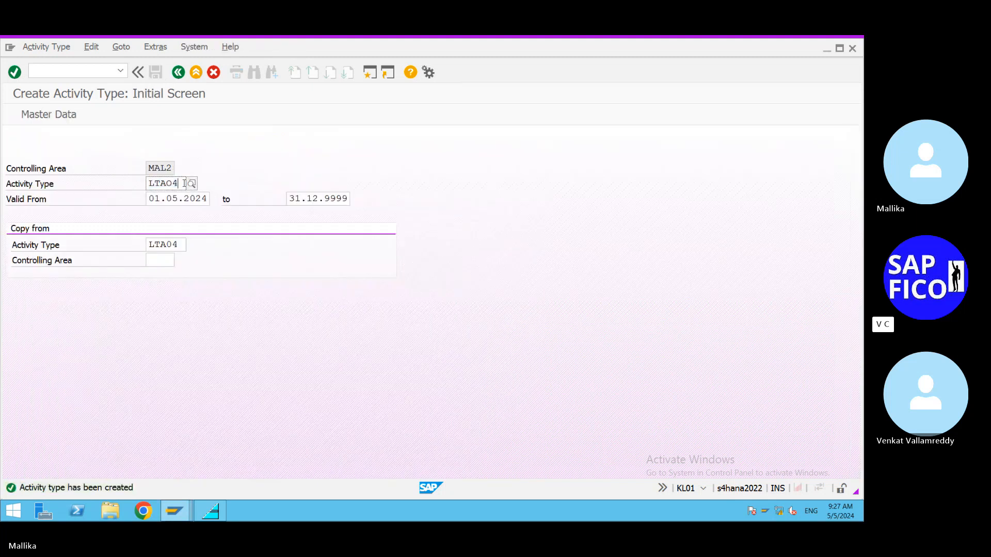
Step: Create and save activity type LTAO5 for LT packing as a copy of LTA05
{"action": "key", "text": "BackSpace"}
{"action": "type", "text": "5"}
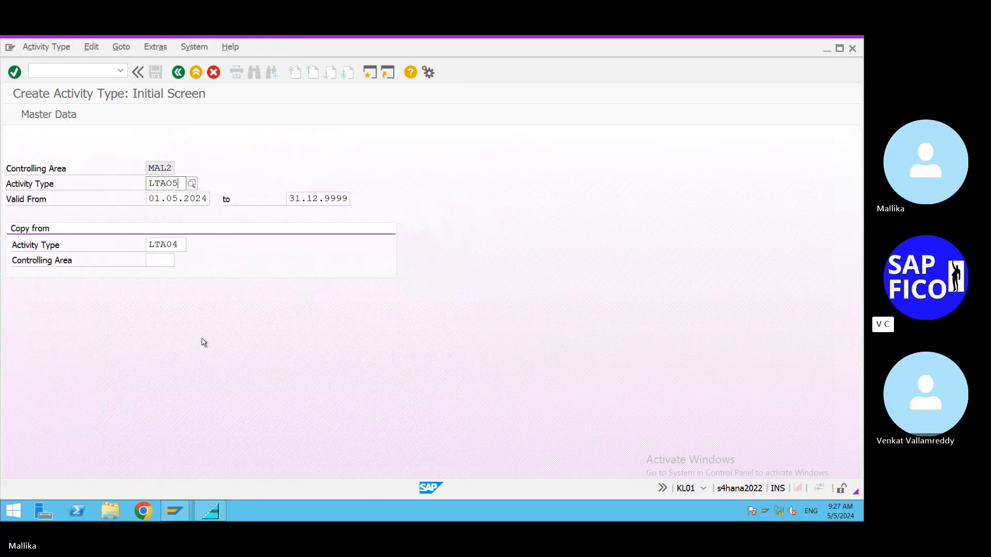
{"action": "left_click", "coordinate": [180, 245]}
{"action": "key", "text": "BackSpace"}
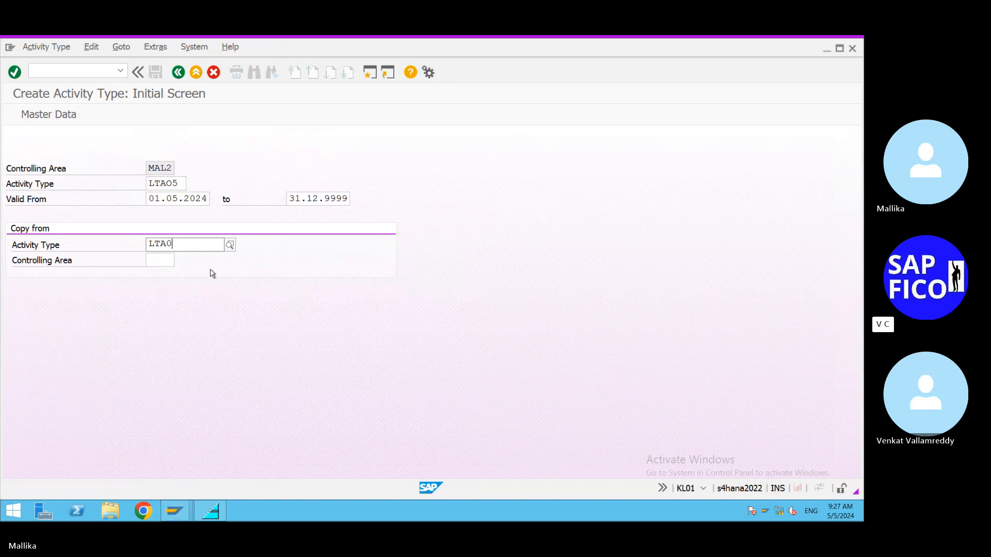
{"action": "type", "text": "5"}
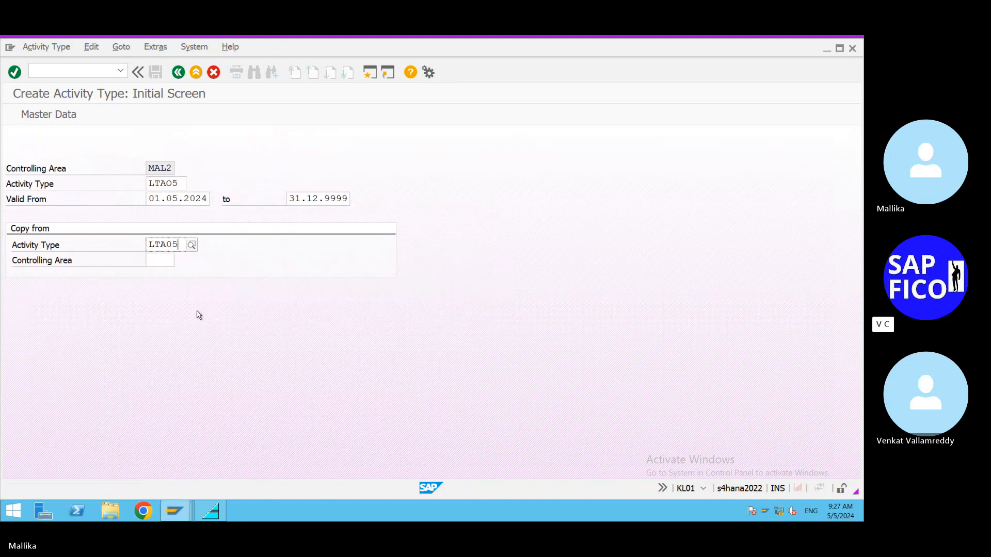
{"action": "key", "text": "Return"}
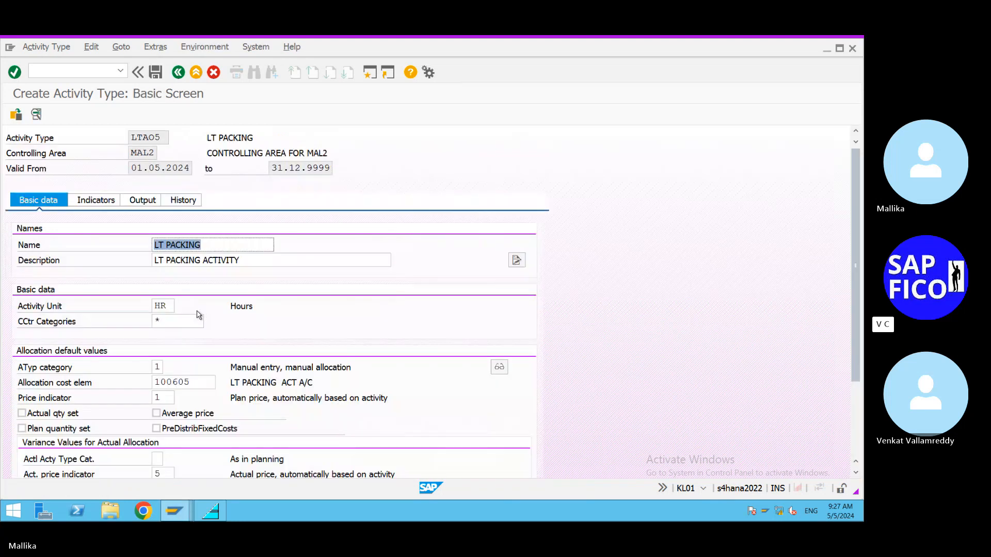
{"action": "left_click", "coordinate": [156, 71]}
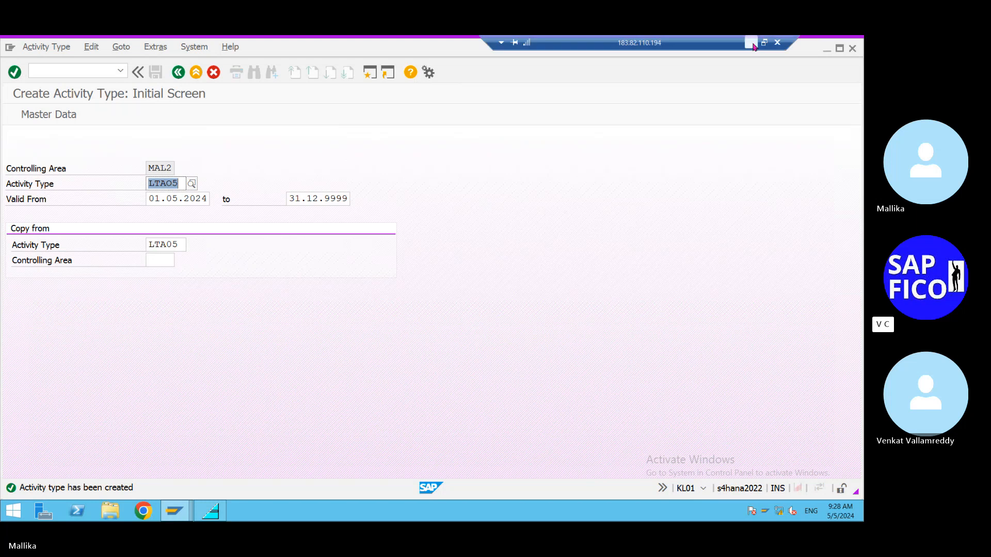
Step: Switch to the controlling concepts document in Word and change the soldering activity's code under the KL01 activity types to LTAO1
{"action": "left_click", "coordinate": [752, 45]}
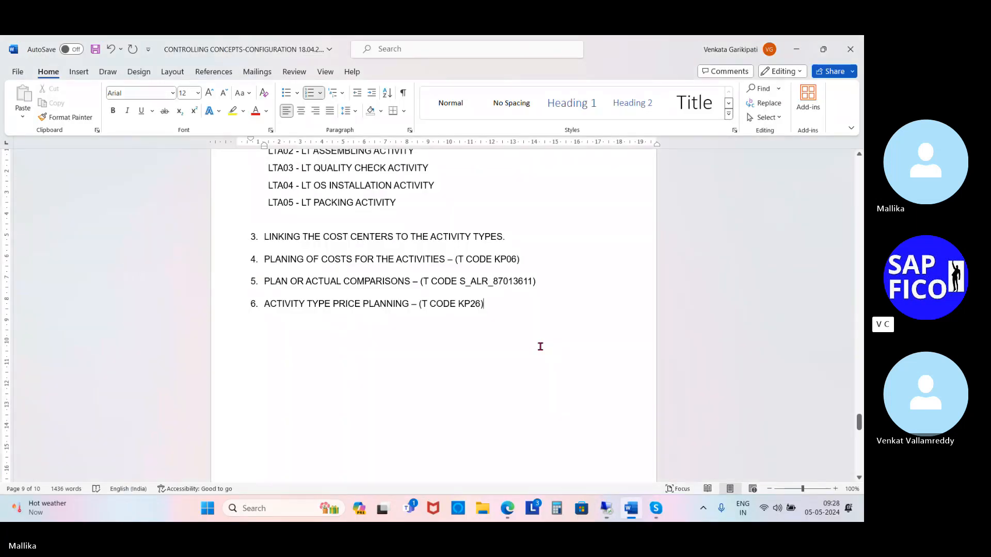
{"action": "scroll", "coordinate": [541, 345], "scroll_direction": "up", "scroll_amount": 6}
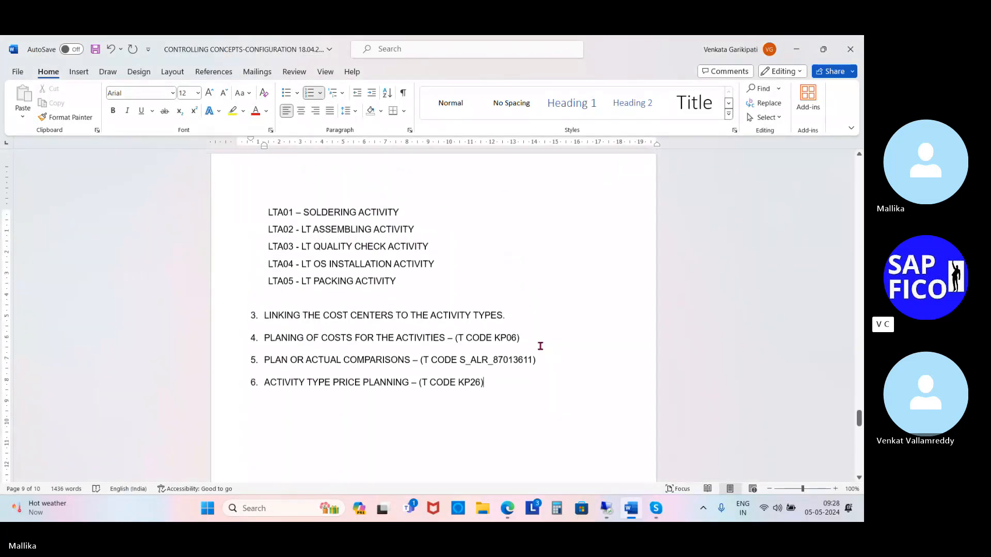
{"action": "scroll", "coordinate": [540, 346], "scroll_direction": "up", "scroll_amount": 6}
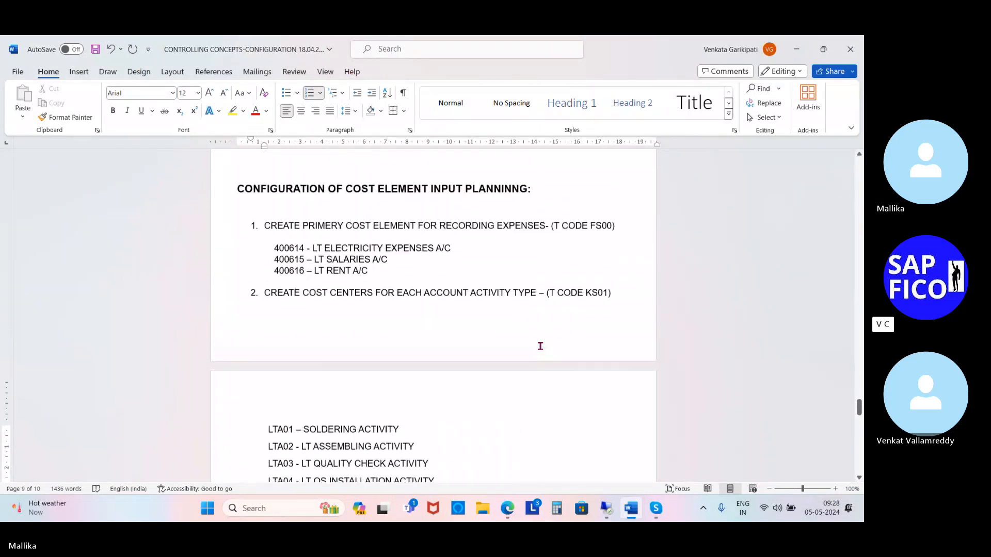
{"action": "scroll", "coordinate": [540, 346], "scroll_direction": "up", "scroll_amount": 4}
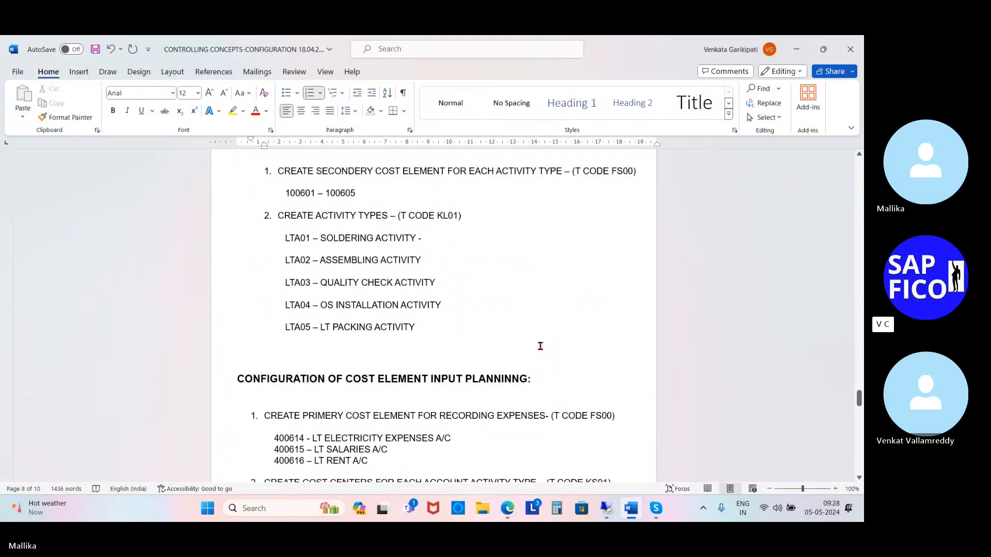
{"action": "left_click", "coordinate": [422, 239]}
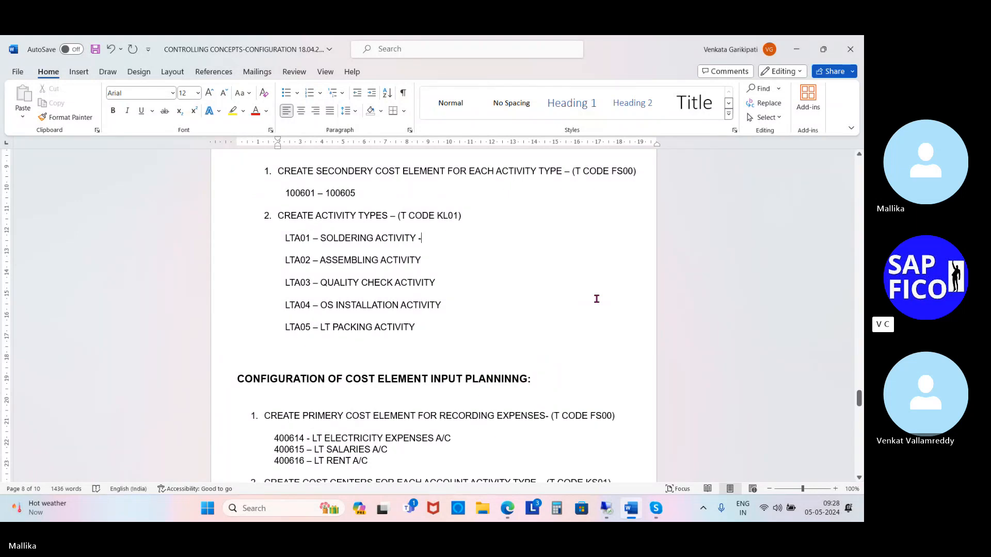
{"action": "left_click", "coordinate": [310, 238]}
{"action": "key", "text": "Left"}
{"action": "key", "text": "BackSpace"}
{"action": "type", "text": "O"}
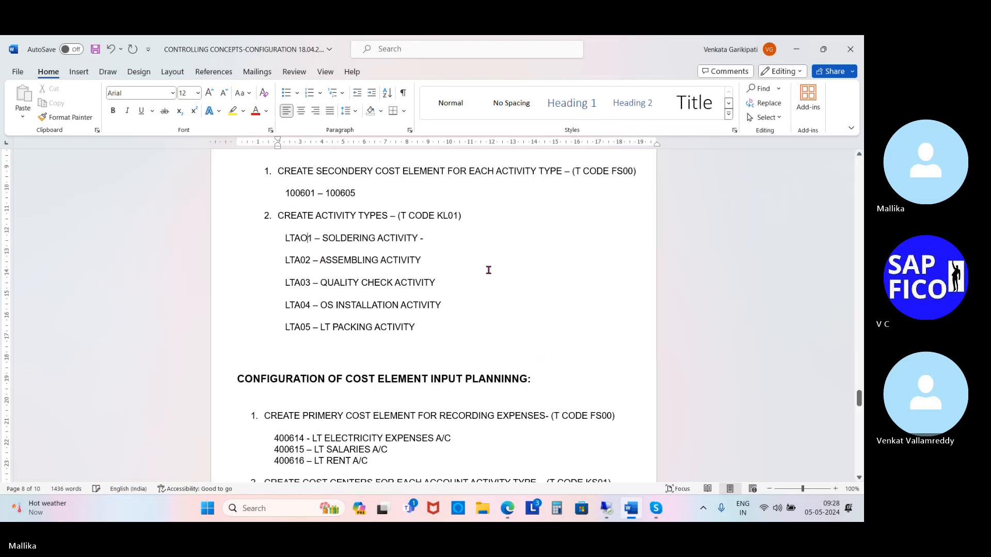
Step: Change the assembling activity's code to LTAO2 and the quality check activity's code to LTAO3 under the KL01 activity types
{"action": "left_click", "coordinate": [306, 259]}
{"action": "key", "text": "BackSpace"}
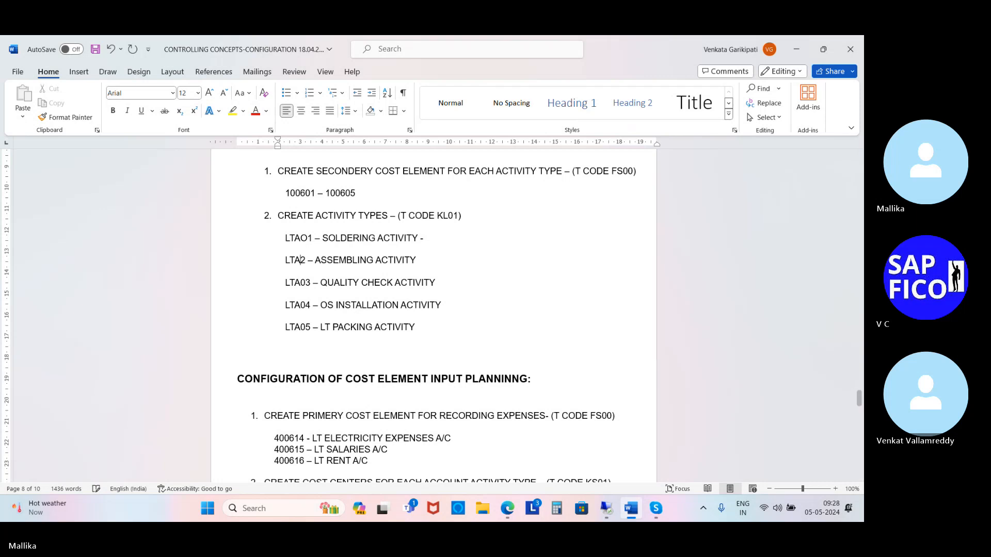
{"action": "type", "text": "O"}
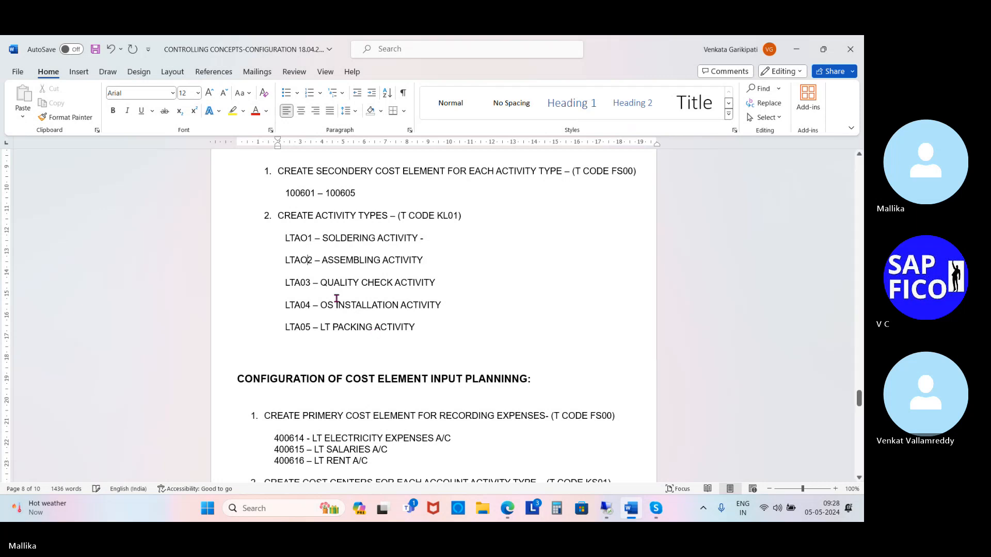
{"action": "left_click", "coordinate": [308, 280]}
{"action": "key", "text": "BackSpace"}
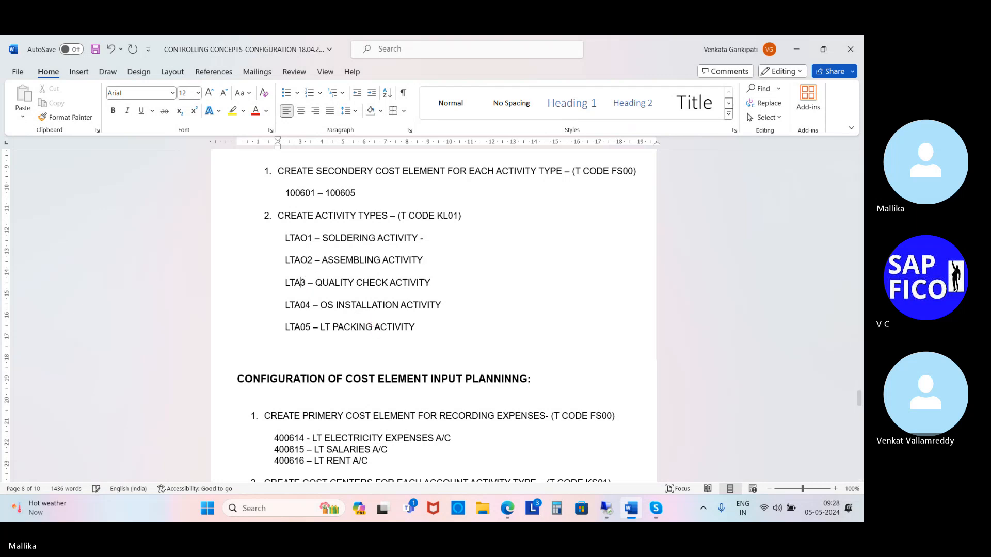
{"action": "type", "text": "O"}
Step: Change the OS installation activity's code to LTAO4 and the LT packing activity's code to LTAO5, and save the document
{"action": "left_click", "coordinate": [307, 305]}
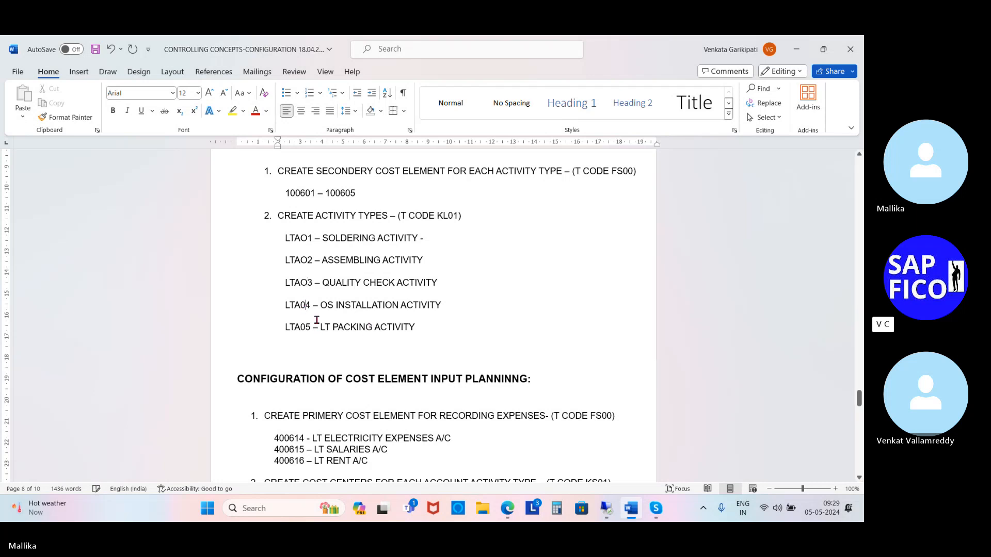
{"action": "key", "text": "BackSpace"}
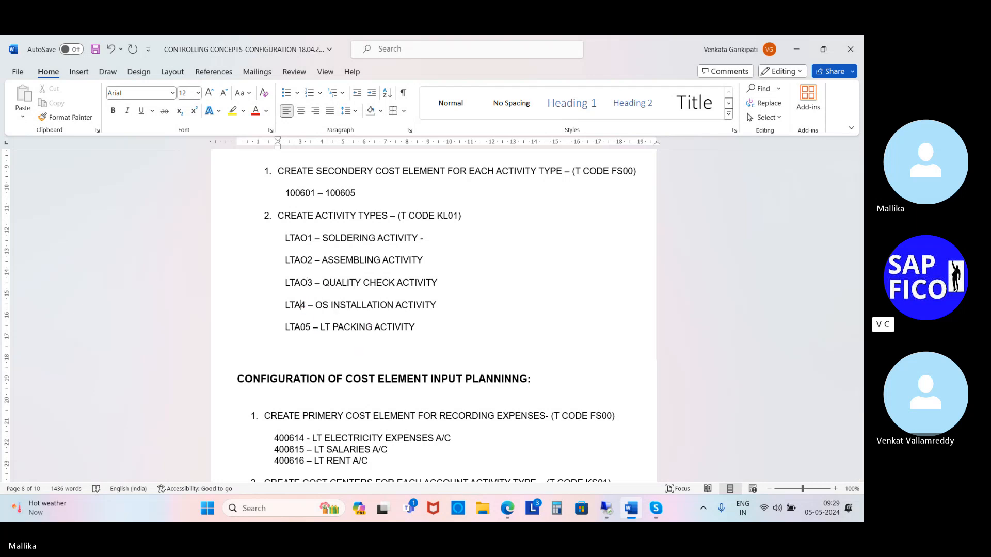
{"action": "type", "text": "O"}
{"action": "left_click", "coordinate": [307, 327]}
{"action": "key", "text": "BackSpace"}
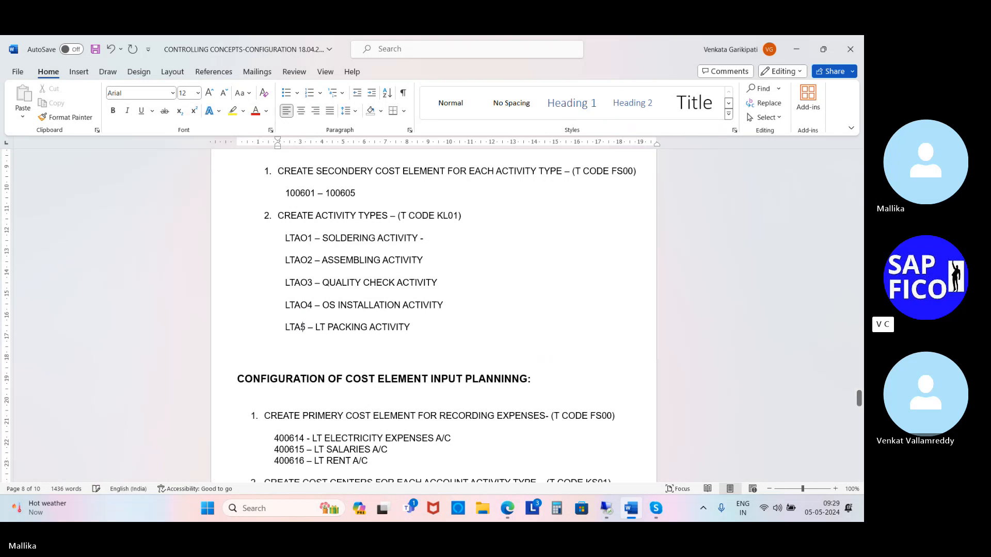
{"action": "type", "text": "O5"}
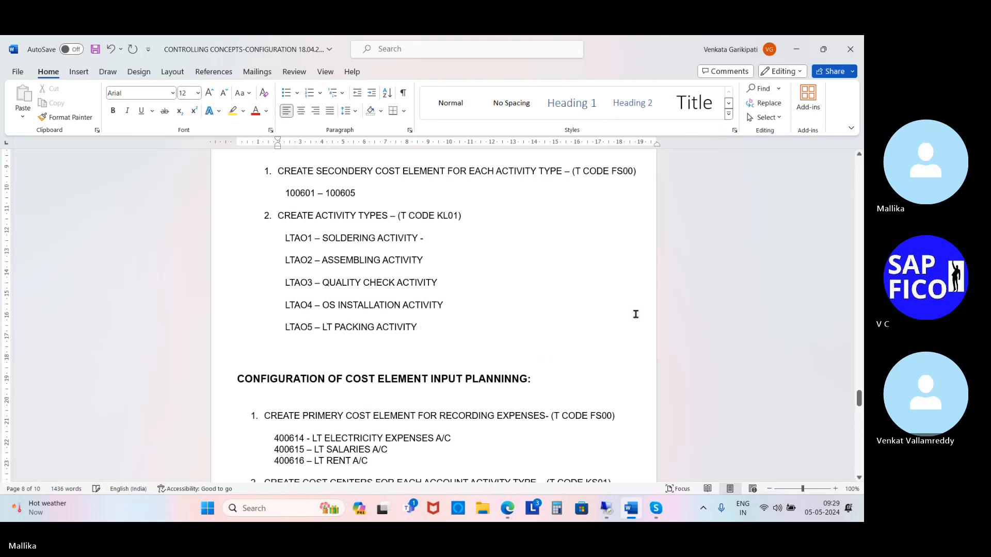
{"action": "key", "text": "ctrl+s"}
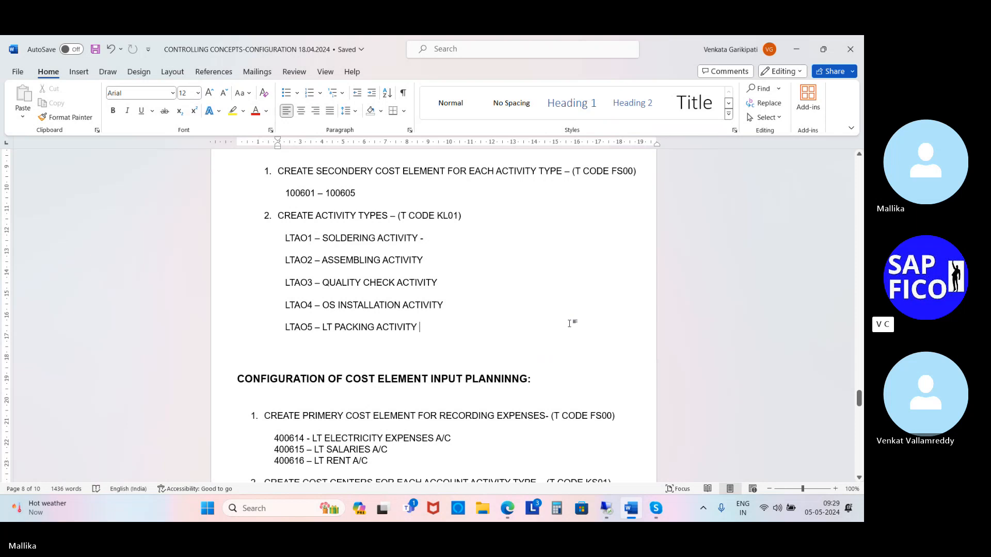
Step: Remove the trailing hyphen after the LTAO1 soldering activity and save the document
{"action": "left_click", "coordinate": [428, 237]}
{"action": "key", "text": "BackSpace"}
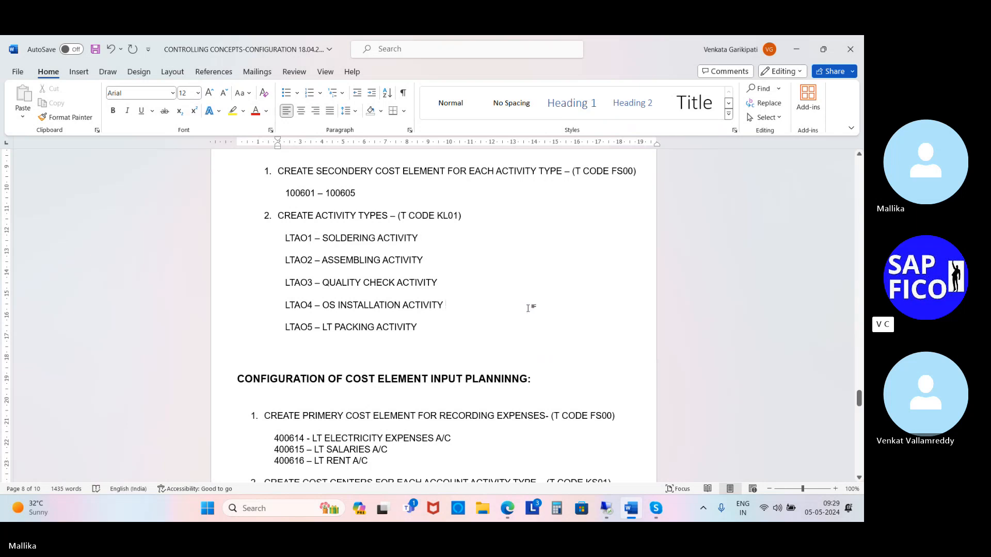
{"action": "key", "text": "ctrl+s"}
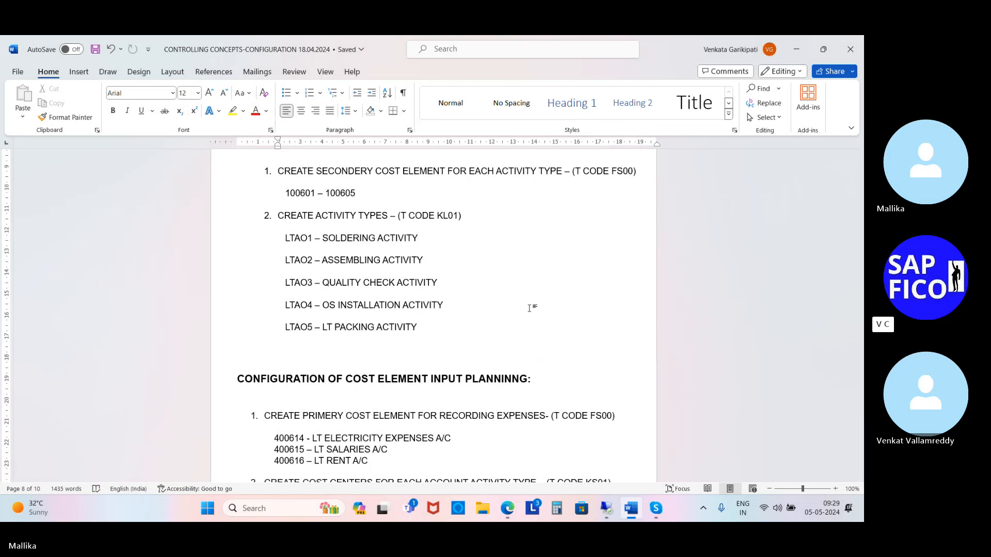
Step: Switch back to SAP and open the KP26 overview for cost center LTAO1 with the activity type corrected to LTAO1
{"action": "scroll", "coordinate": [529, 307], "scroll_direction": "down", "scroll_amount": 5}
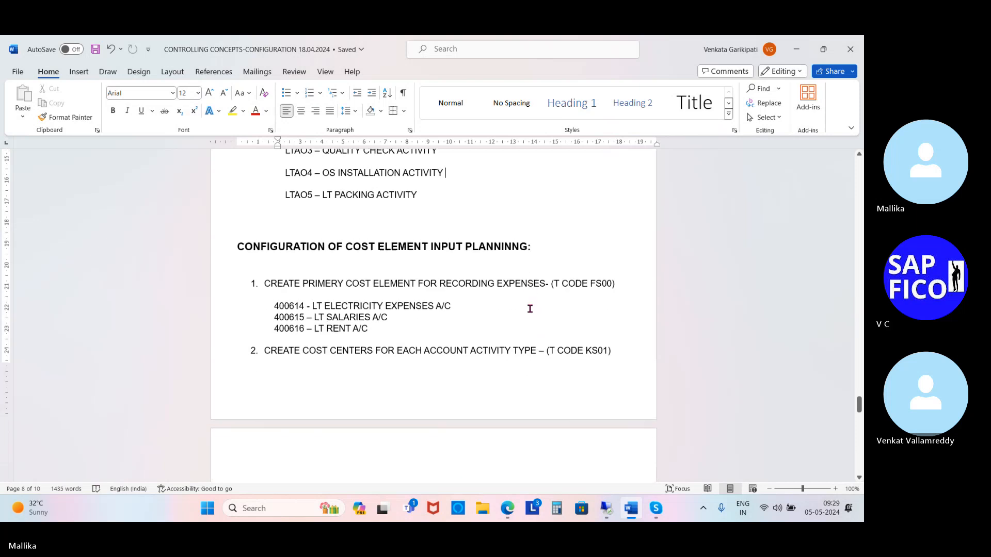
{"action": "scroll", "coordinate": [529, 308], "scroll_direction": "down", "scroll_amount": 7}
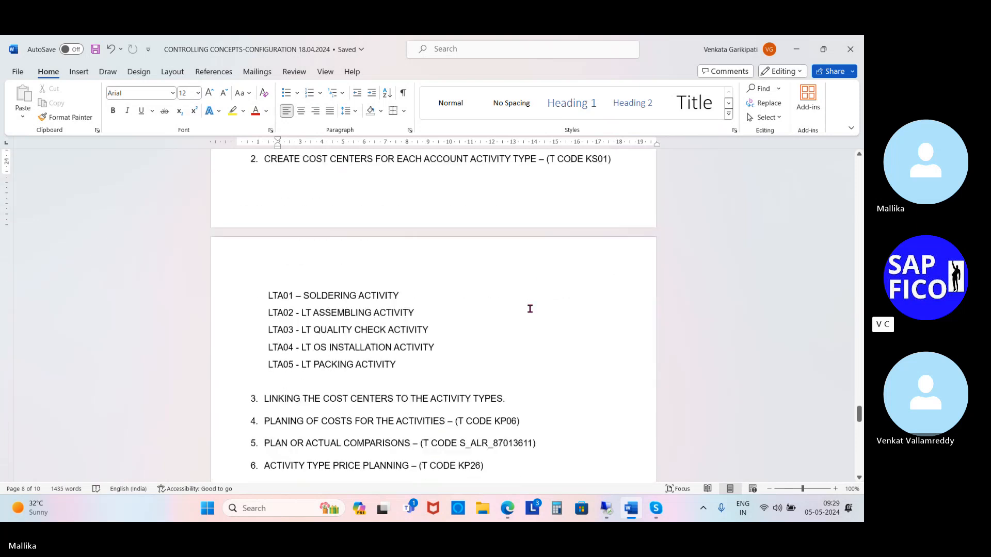
{"action": "scroll", "coordinate": [529, 309], "scroll_direction": "down", "scroll_amount": 4}
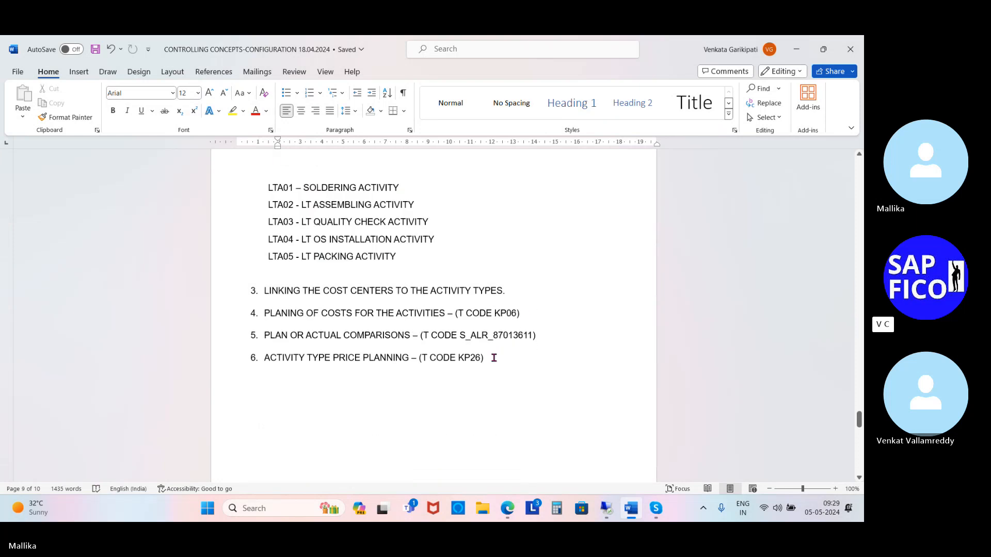
{"action": "left_click", "coordinate": [492, 358]}
{"action": "left_click", "coordinate": [610, 517]}
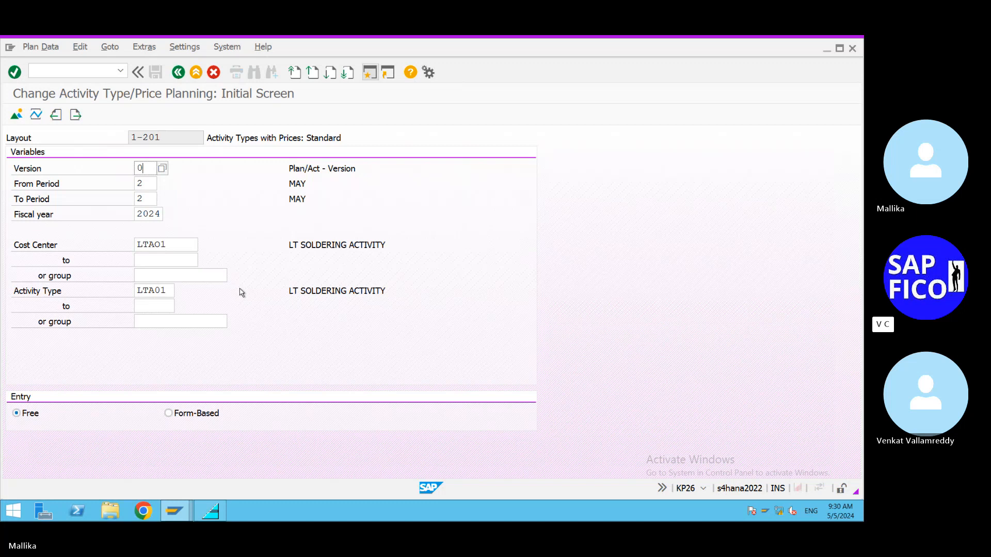
{"action": "left_click", "coordinate": [171, 290]}
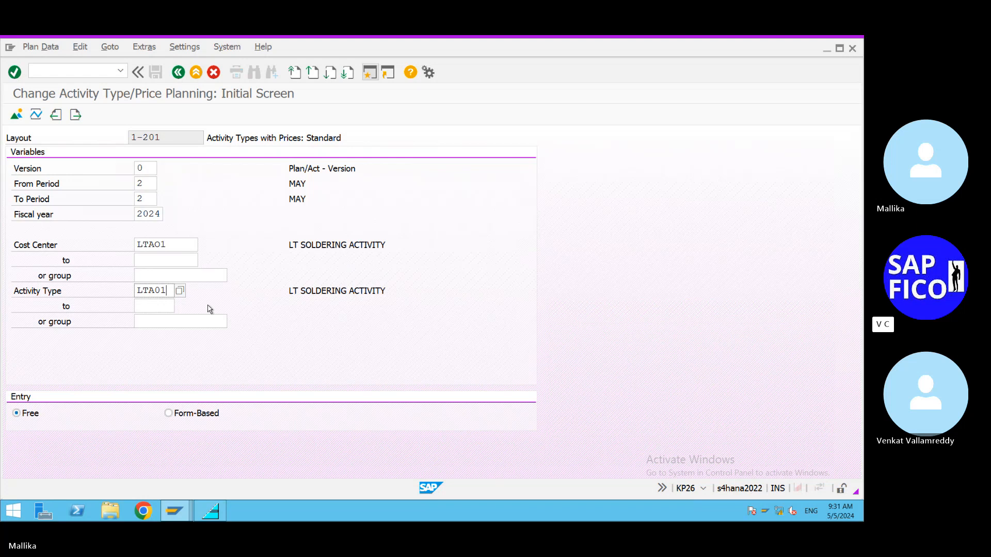
{"action": "key", "text": "BackSpace"}
{"action": "key", "text": "BackSpace"}
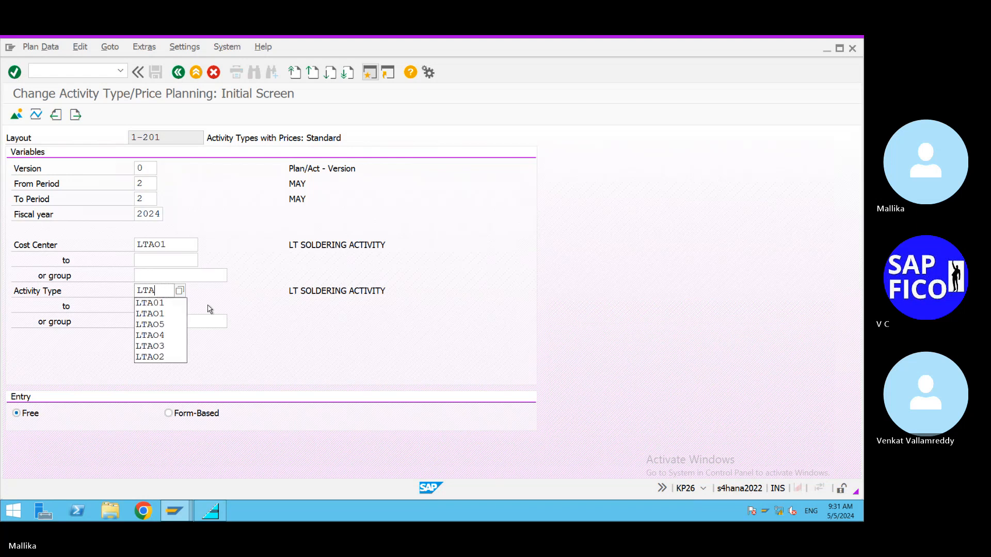
{"action": "type", "text": "O1"}
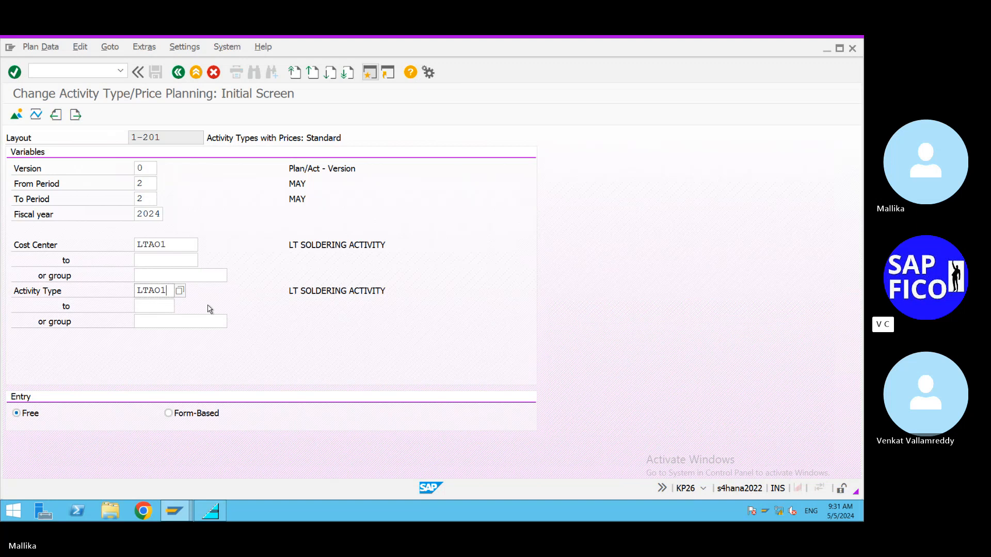
{"action": "left_click", "coordinate": [16, 117]}
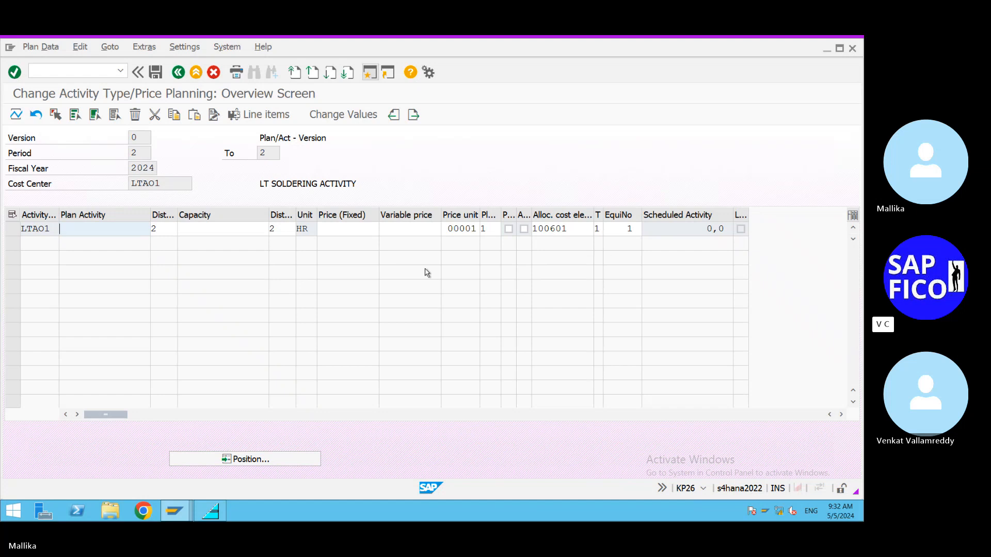
Step: Set the plan activity of LTAO1 to 250 and save the soldering activity planning
{"action": "type", "text": "250"}
{"action": "key", "text": "Return"}
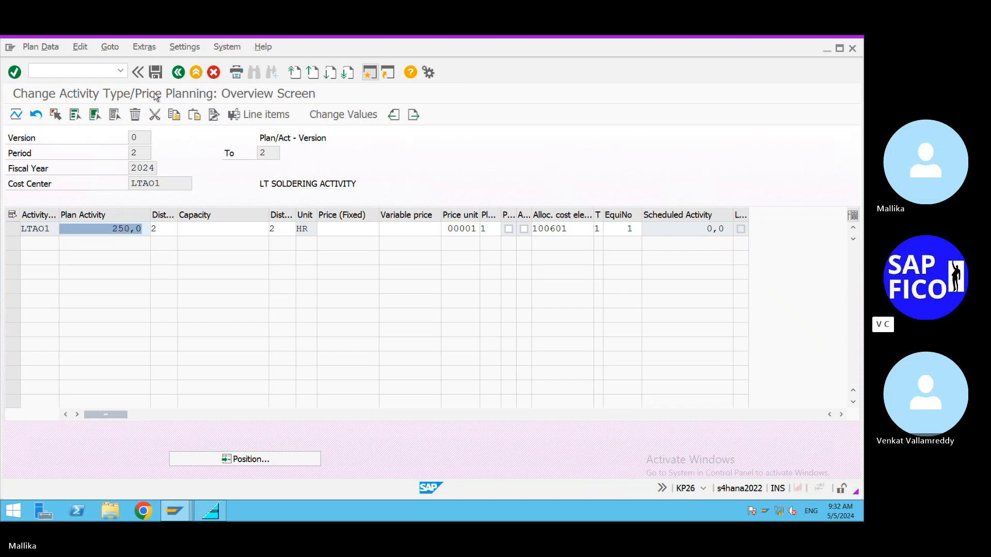
{"action": "left_click", "coordinate": [157, 74]}
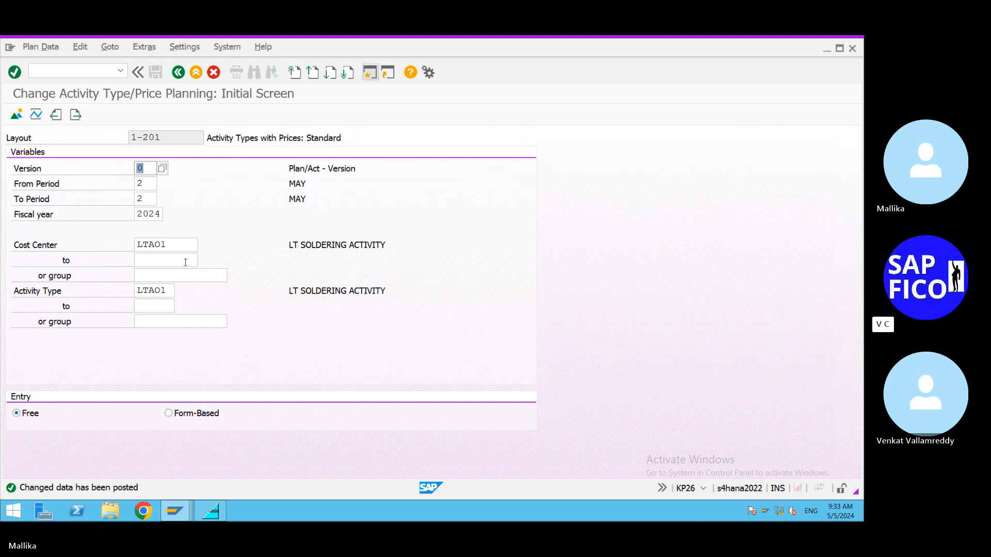
Step: Open the price planning overview for cost center LTAO2 and activity type LTAO2
{"action": "left_click", "coordinate": [172, 245]}
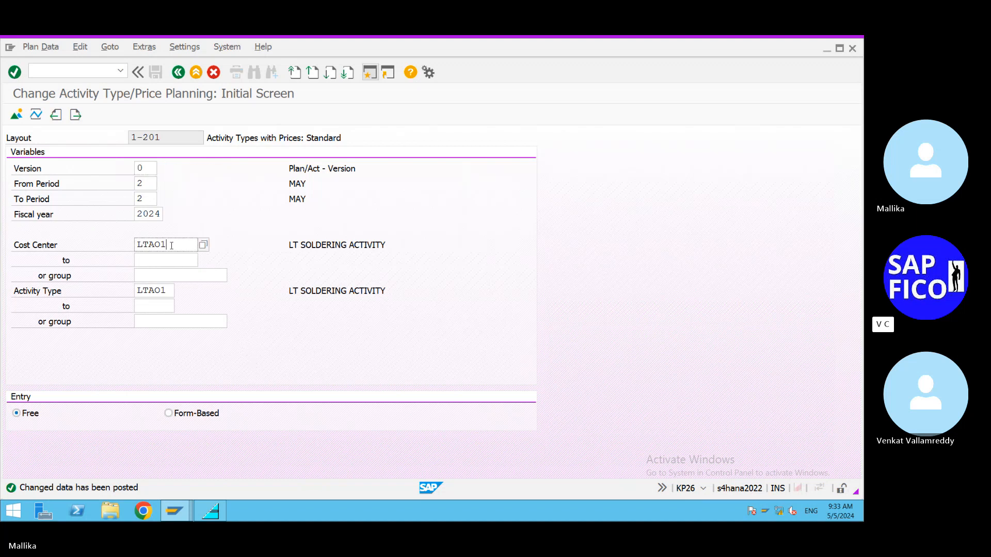
{"action": "key", "text": "BackSpace"}
{"action": "type", "text": "2"}
{"action": "left_click", "coordinate": [168, 293]}
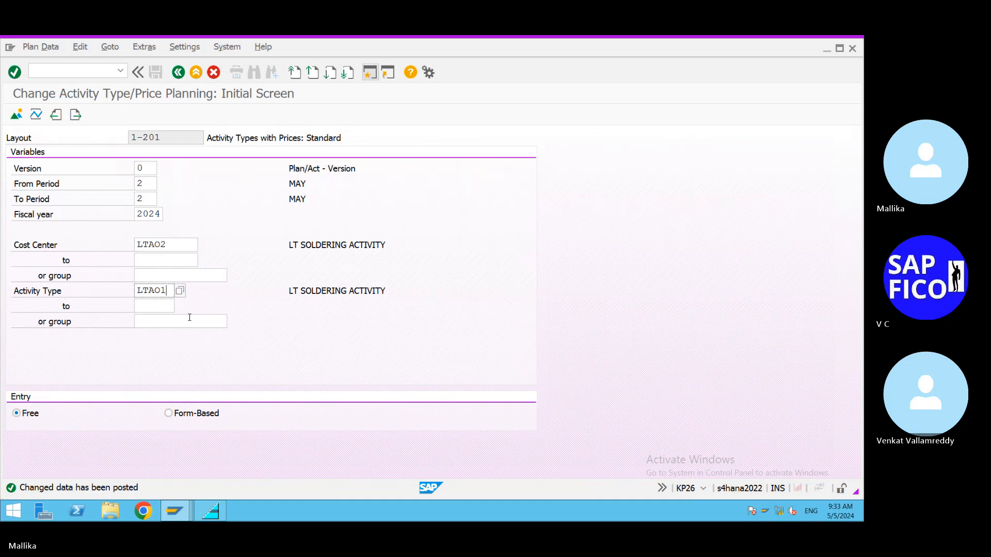
{"action": "key", "text": "BackSpace"}
{"action": "type", "text": "2"}
{"action": "key", "text": "Return"}
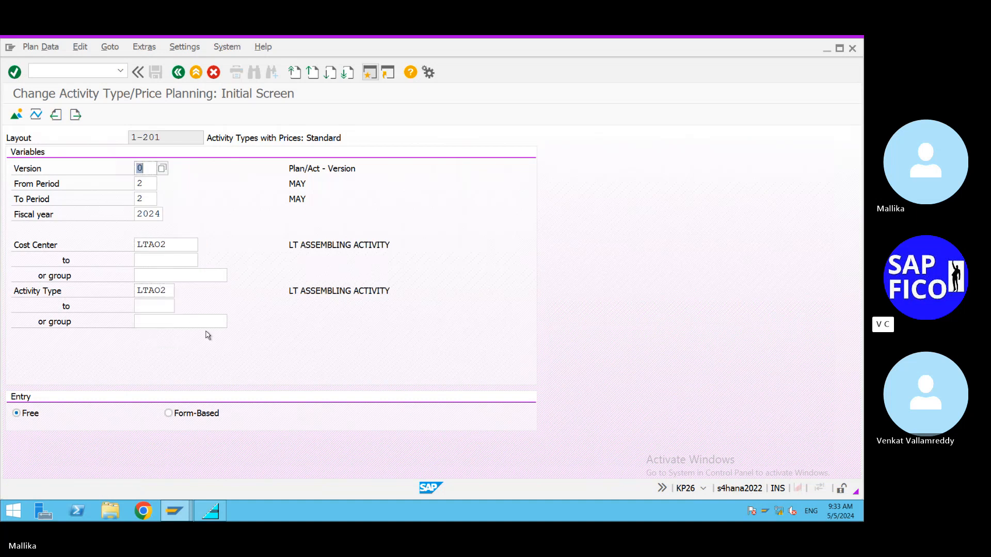
{"action": "left_click", "coordinate": [17, 116]}
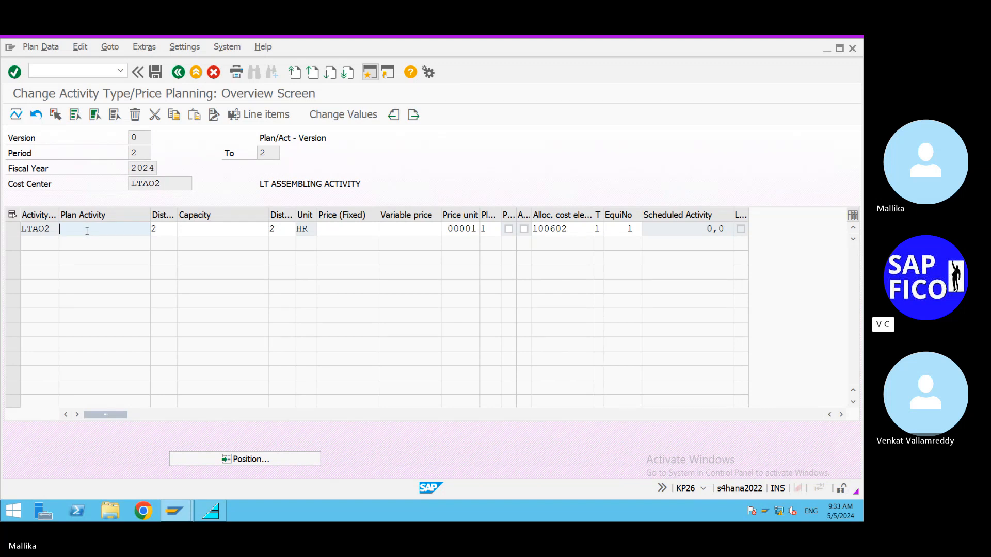
Step: Set the plan activity of LTAO2 to 100 and save the assembling activity planning
{"action": "type", "text": "100"}
{"action": "key", "text": "Return"}
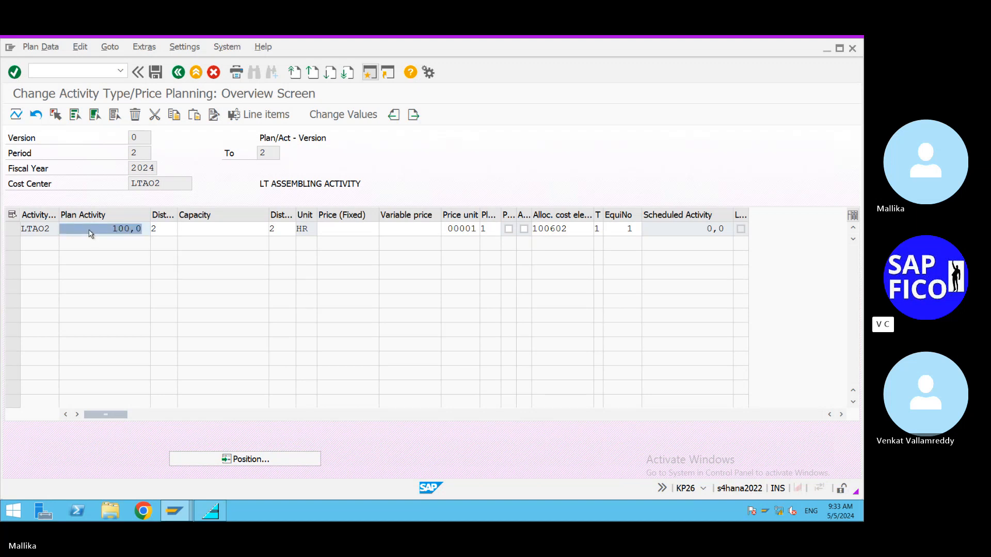
{"action": "left_click", "coordinate": [155, 72]}
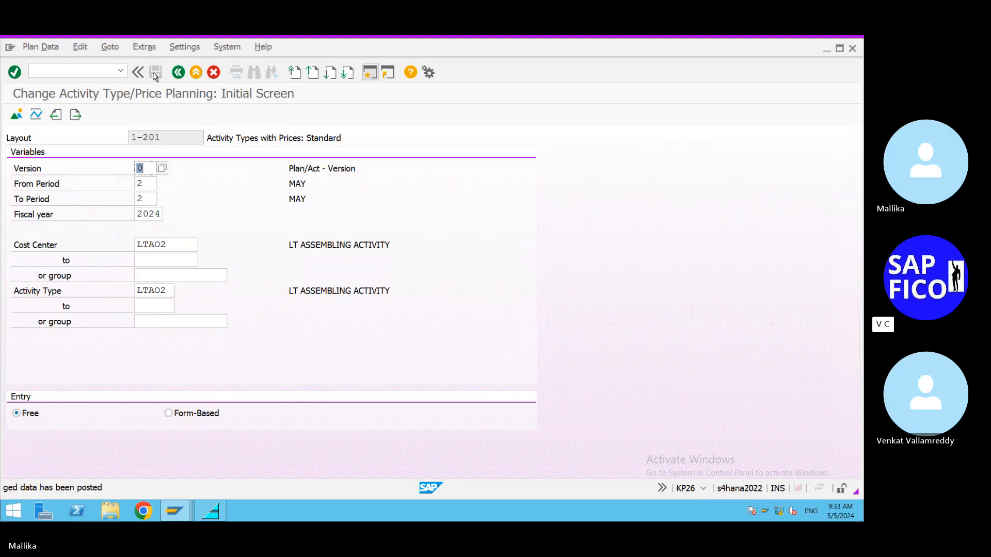
Step: Open the price planning overview for cost center LTAO3 and activity type LTAO3
{"action": "left_click", "coordinate": [170, 244]}
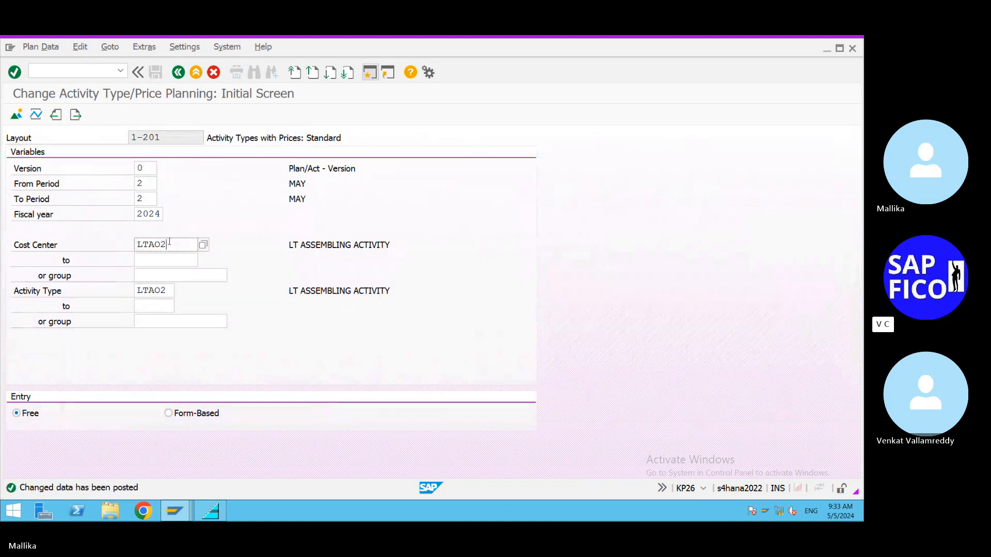
{"action": "key", "text": "BackSpace"}
{"action": "type", "text": "3"}
{"action": "left_click", "coordinate": [169, 291]}
{"action": "key", "text": "BackSpace"}
{"action": "type", "text": "3"}
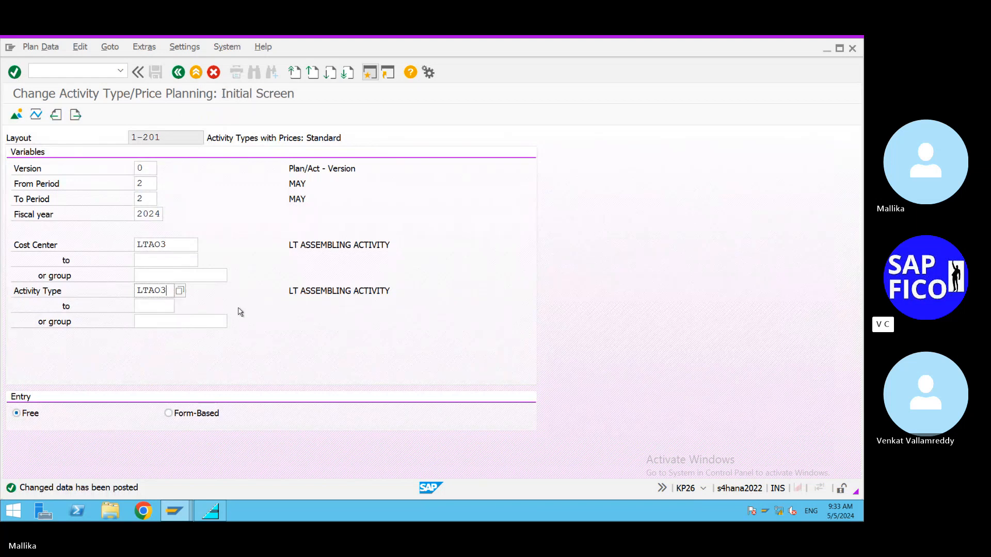
{"action": "key", "text": "Return"}
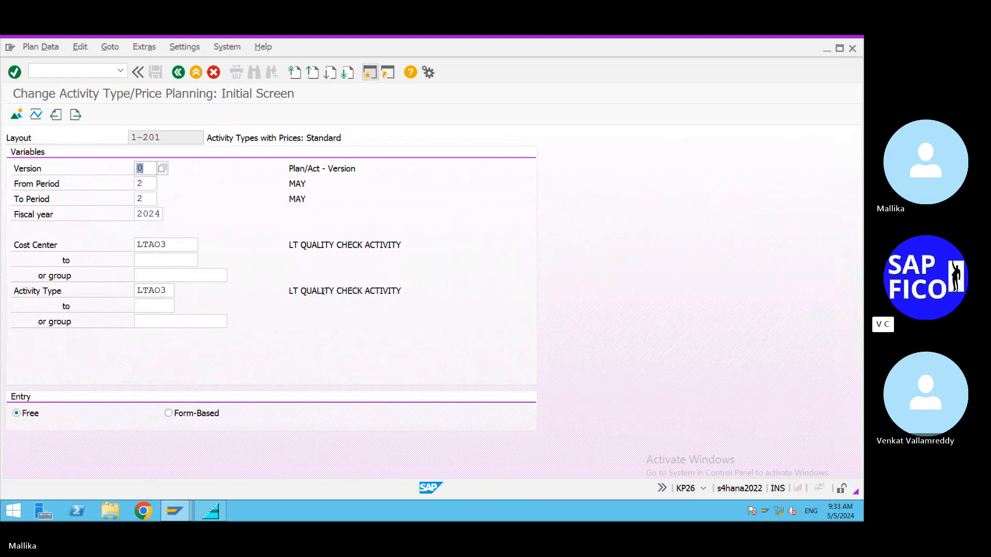
{"action": "left_click", "coordinate": [16, 115]}
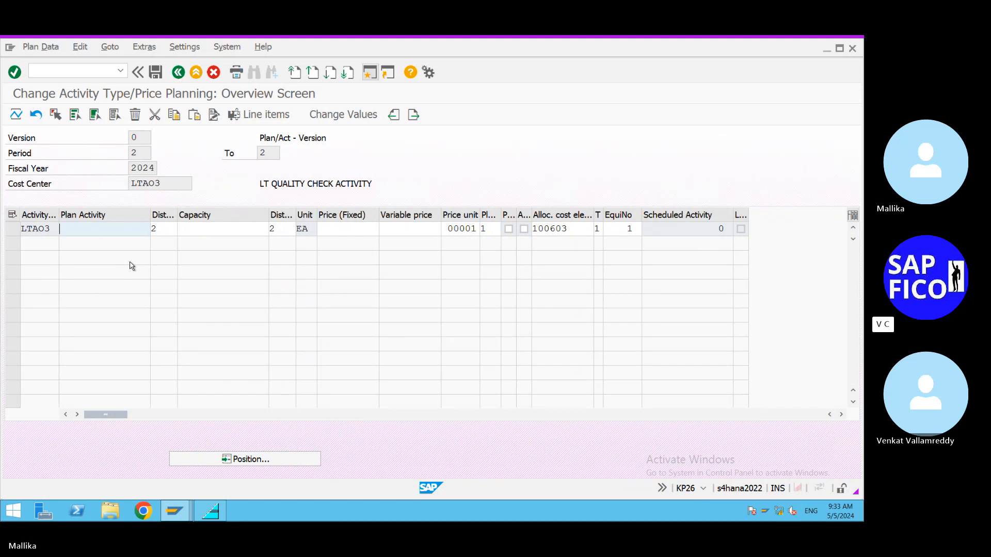
Step: Set the plan activity of LTAO3 to 50 and save the quality check planning
{"action": "type", "text": "50"}
{"action": "key", "text": "Return"}
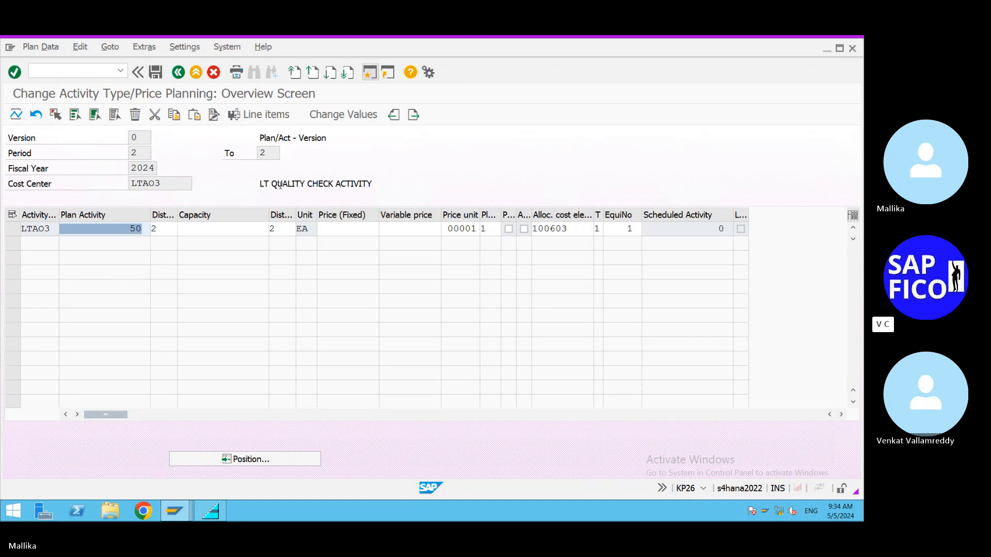
{"action": "left_click", "coordinate": [157, 74]}
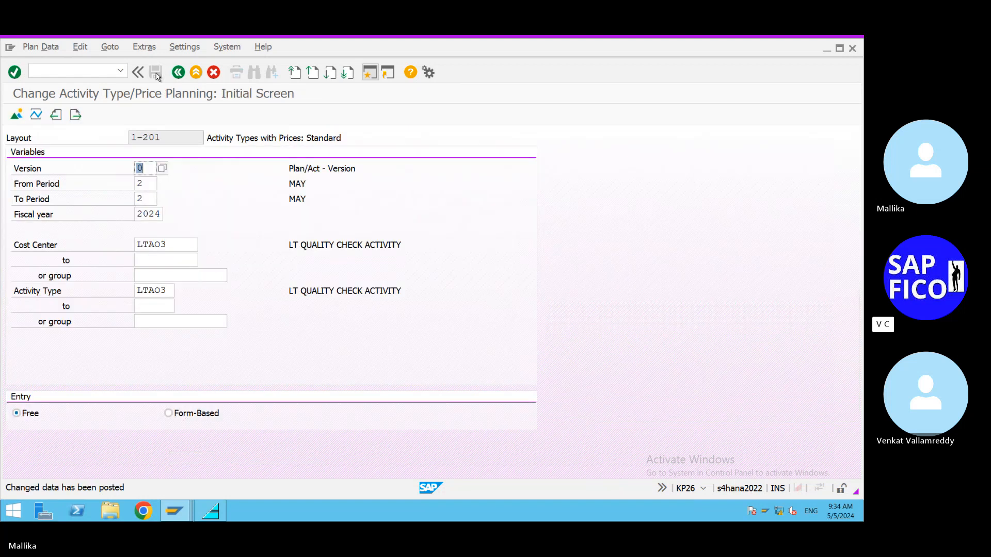
Step: Plan an activity quantity of 50 for cost center LTAO4 with activity type LTAO4, and save the OS installation planning
{"action": "left_click", "coordinate": [175, 244]}
{"action": "key", "text": "BackSpace"}
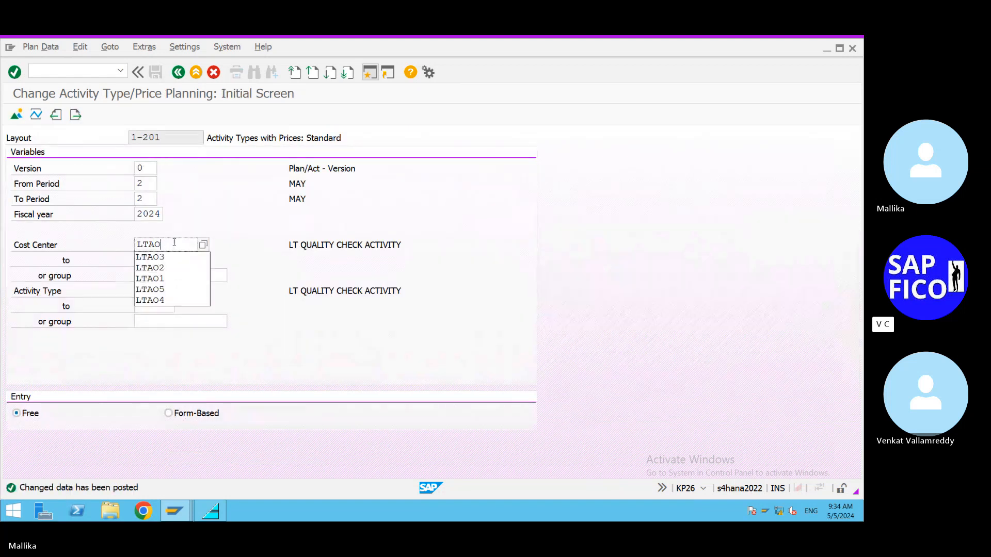
{"action": "type", "text": "4"}
{"action": "left_click", "coordinate": [170, 291]}
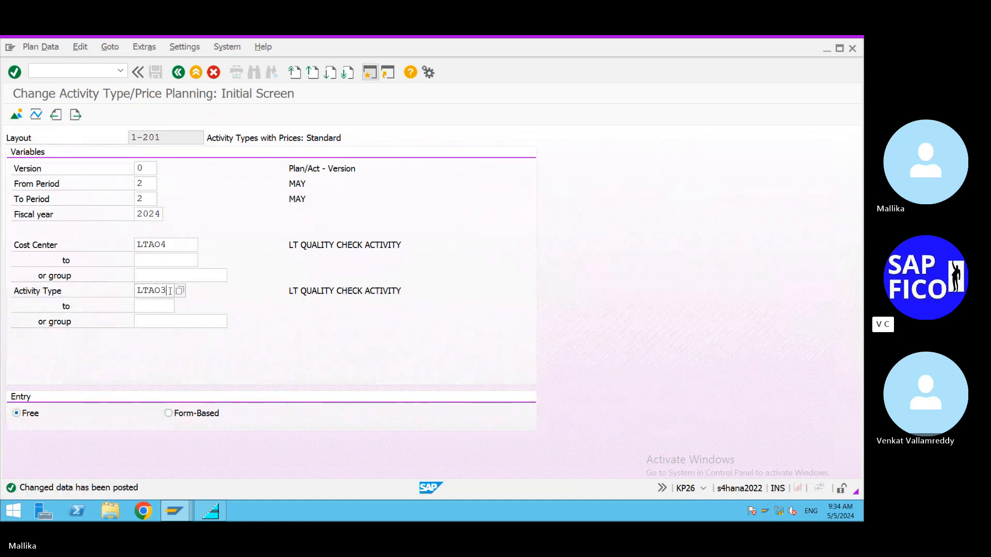
{"action": "key", "text": "BackSpace"}
{"action": "type", "text": "4"}
{"action": "key", "text": "Return"}
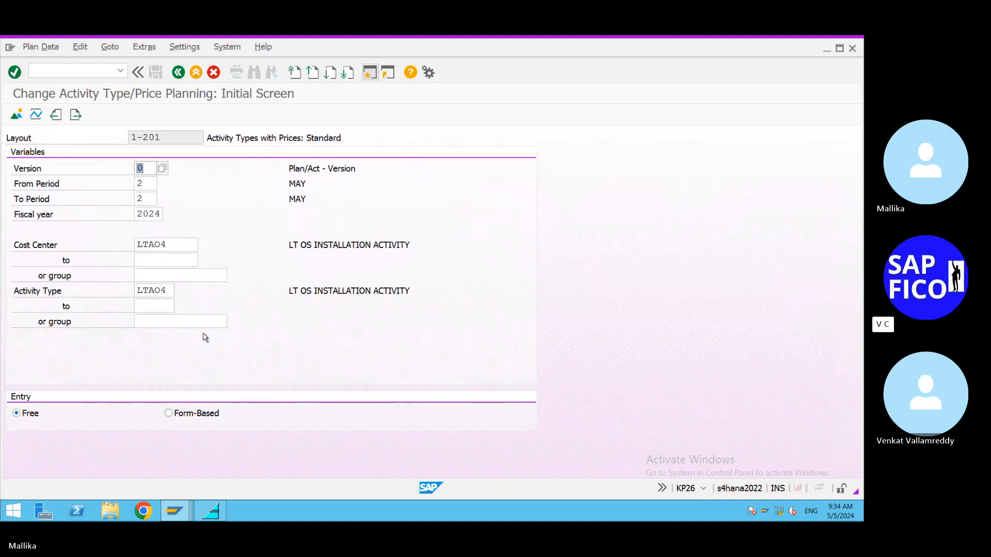
{"action": "left_click", "coordinate": [17, 116]}
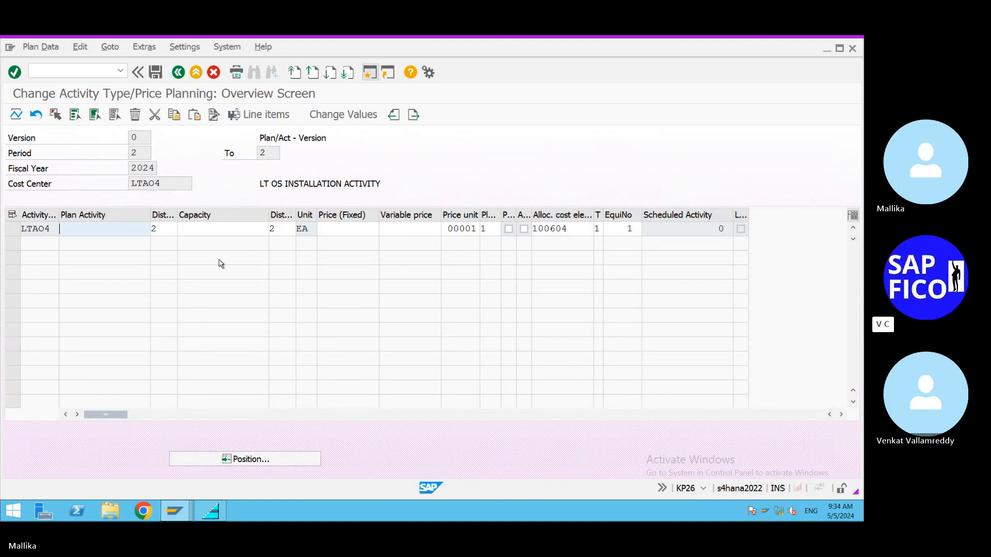
{"action": "type", "text": "50"}
{"action": "left_click", "coordinate": [158, 77]}
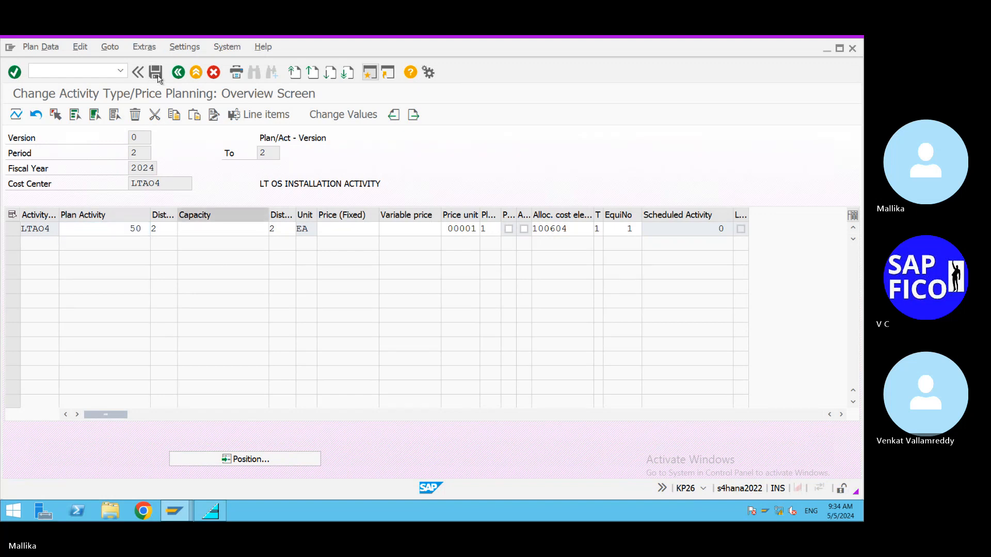
Step: Plan an activity quantity of 200 for cost center LTAO5 with activity type LTAO5, and save the packing planning
{"action": "left_click", "coordinate": [170, 244]}
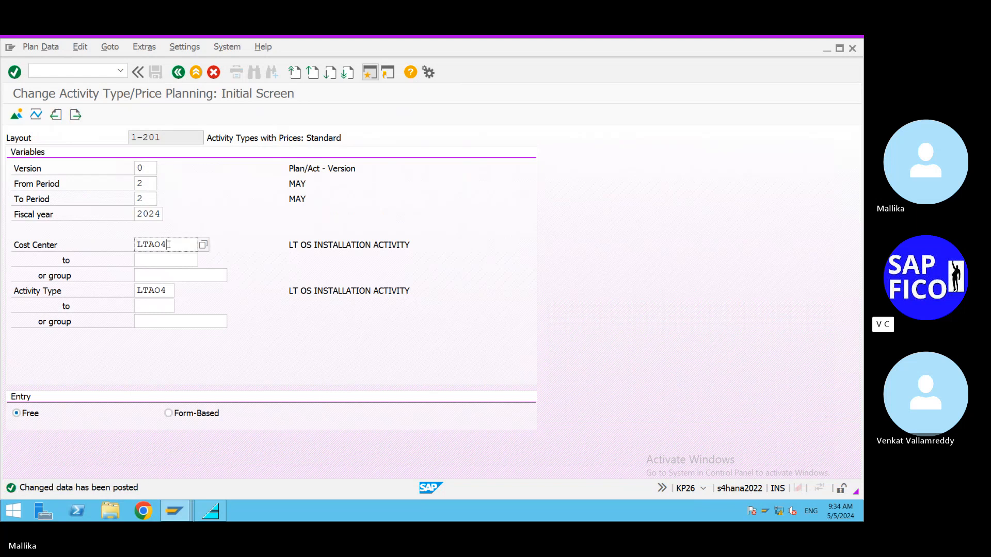
{"action": "key", "text": "BackSpace"}
{"action": "left_click", "coordinate": [149, 300]}
{"action": "left_click", "coordinate": [172, 290]}
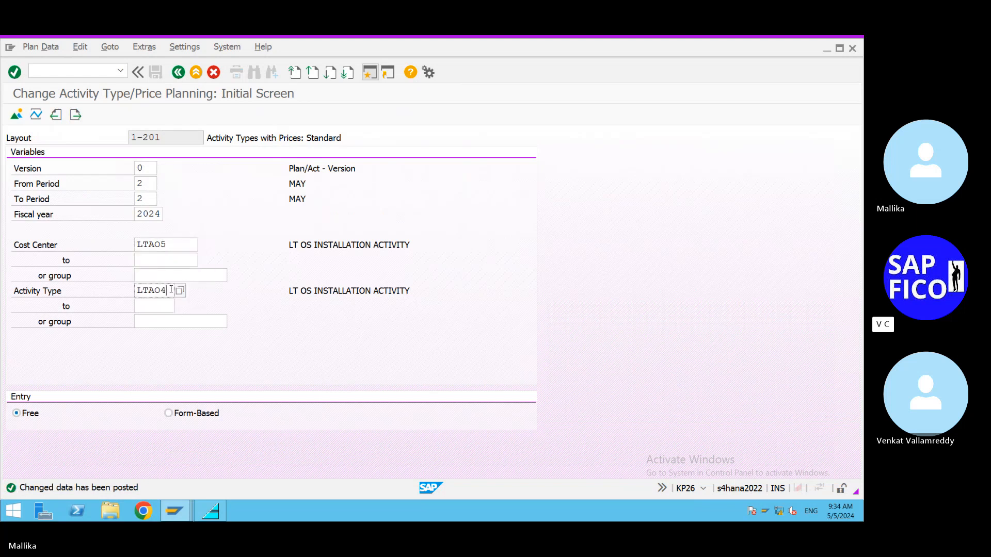
{"action": "key", "text": "BackSpace"}
{"action": "type", "text": "5"}
{"action": "key", "text": "Return"}
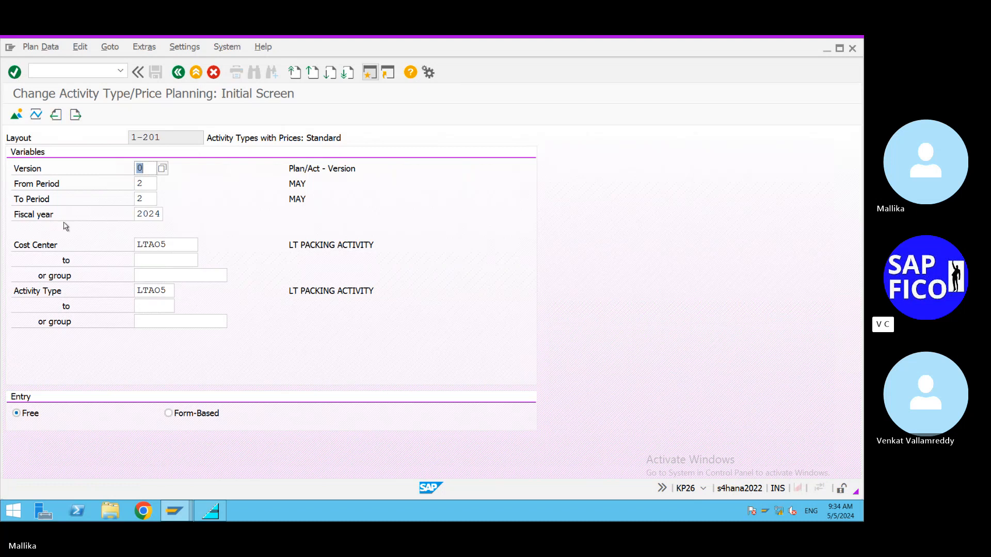
{"action": "left_click", "coordinate": [16, 115]}
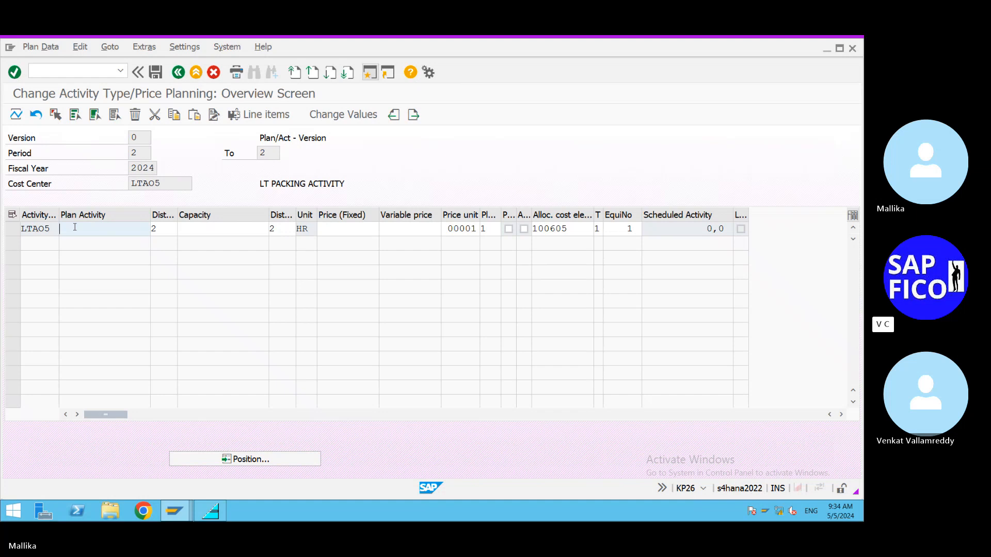
{"action": "type", "text": "200"}
{"action": "key", "text": "Return"}
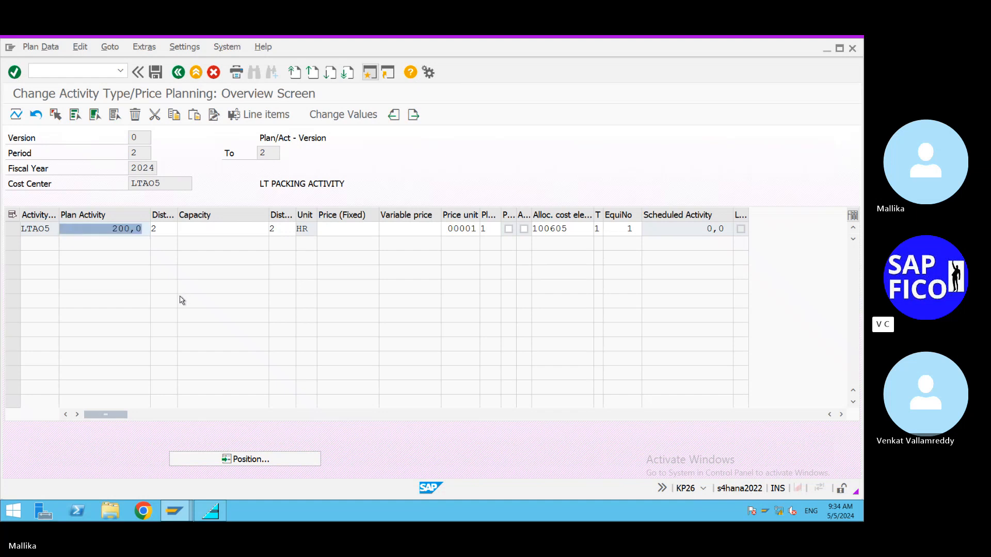
{"action": "left_click", "coordinate": [155, 74]}
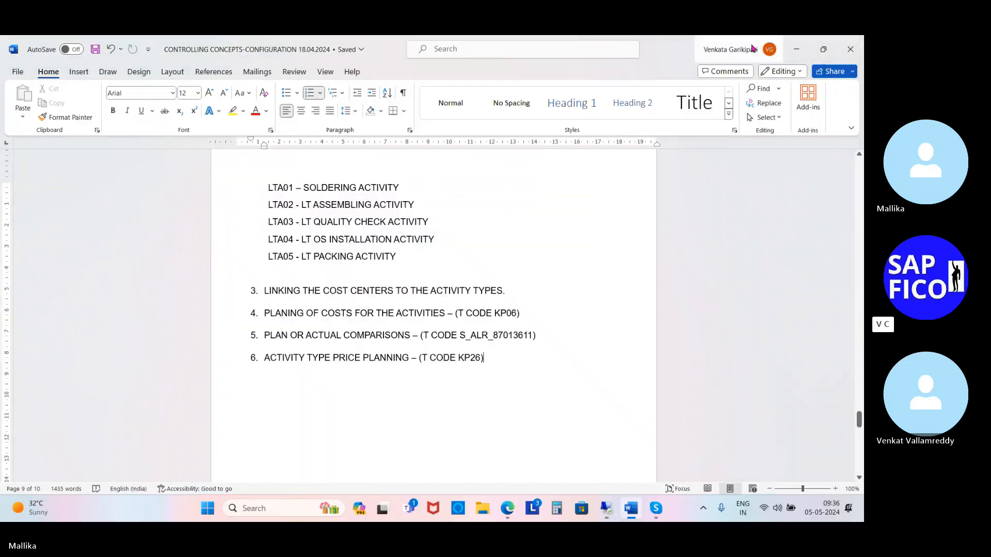
Step: Add item 7 to the Word notes' numbered list: "DISPLAY THE ACTIVITY TYPE OR PRICE PLANNING – (T CODE KP27)"
{"action": "left_click", "coordinate": [500, 355]}
{"action": "key", "text": "Return"}
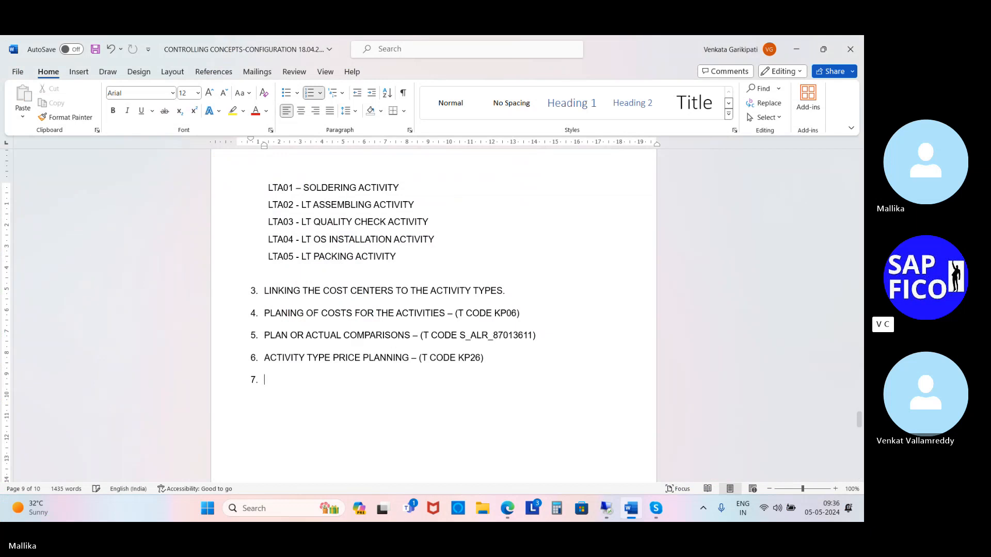
{"action": "type", "text": "DISPLAY THE ACTI"}
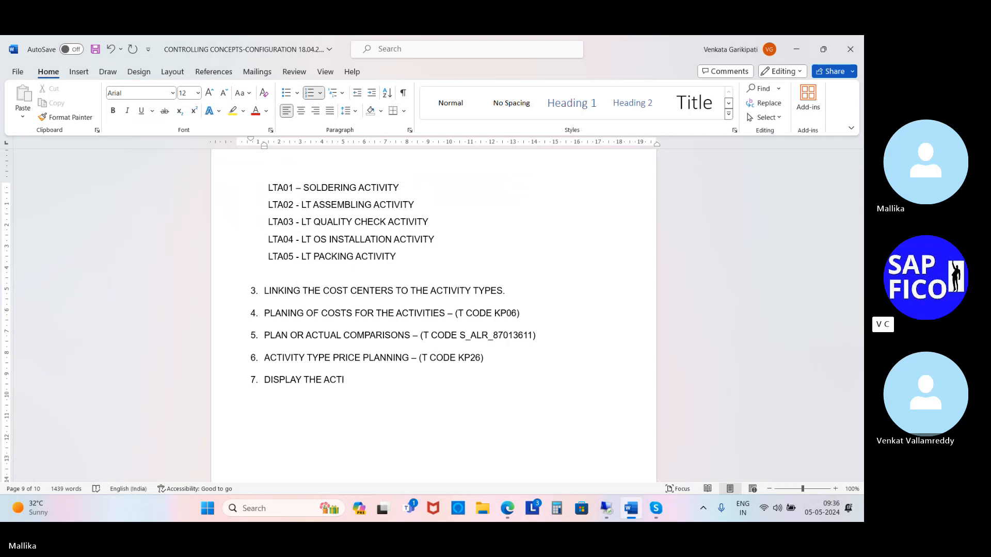
{"action": "type", "text": "VITY TYPE O"}
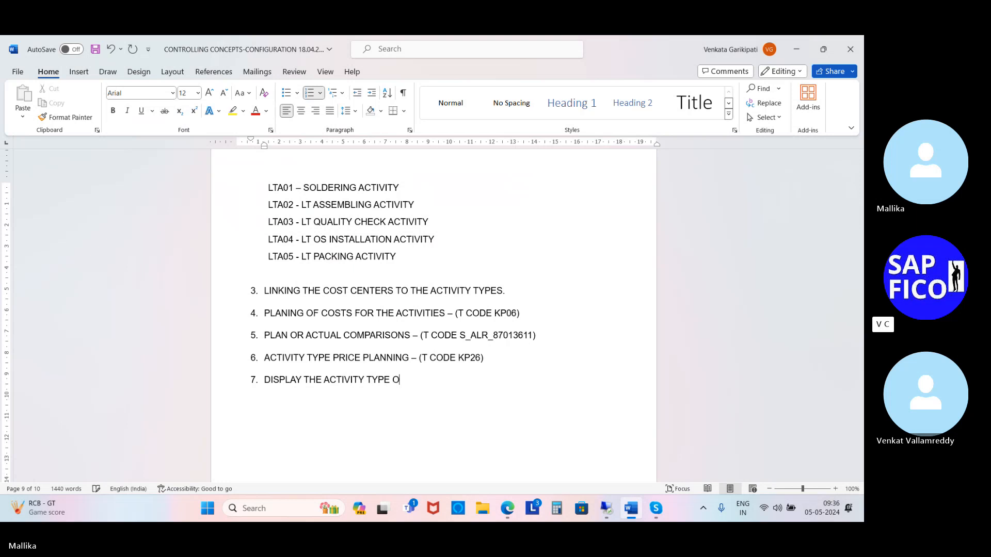
{"action": "type", "text": "R PRICE PLANNING - "}
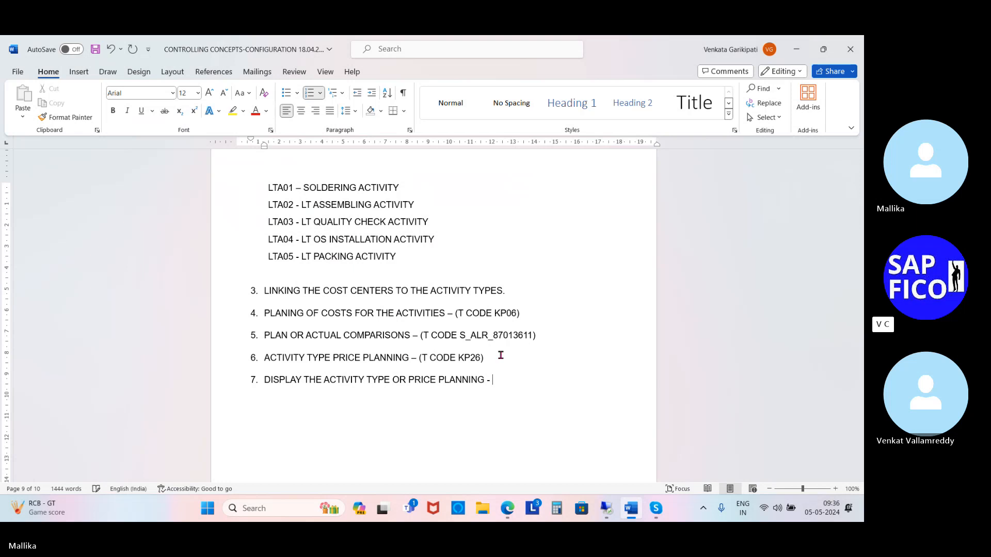
{"action": "type", "text": "(T CODE KP27)"}
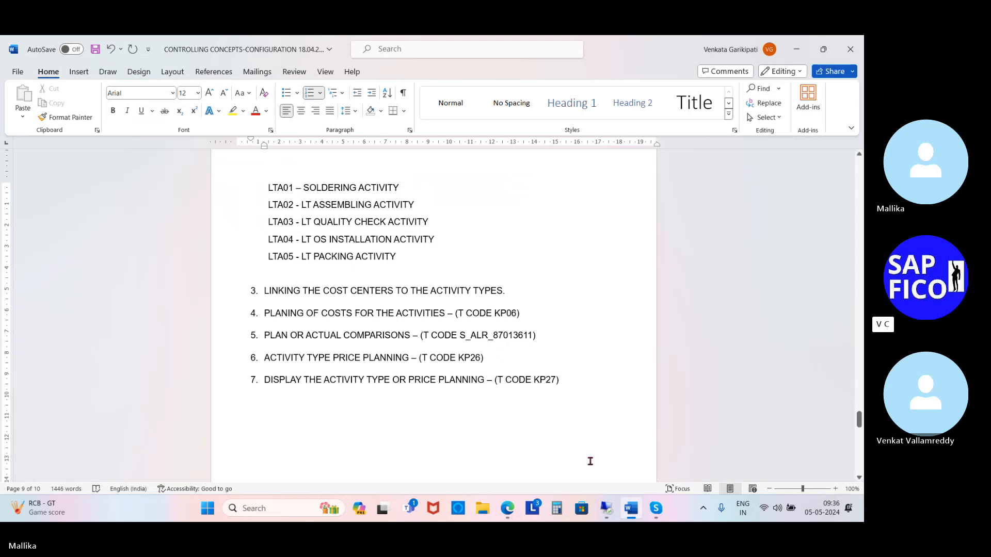
Step: Switch to the SAP session and open transaction KP27 for displaying activity type and price planning
{"action": "left_click", "coordinate": [604, 511]}
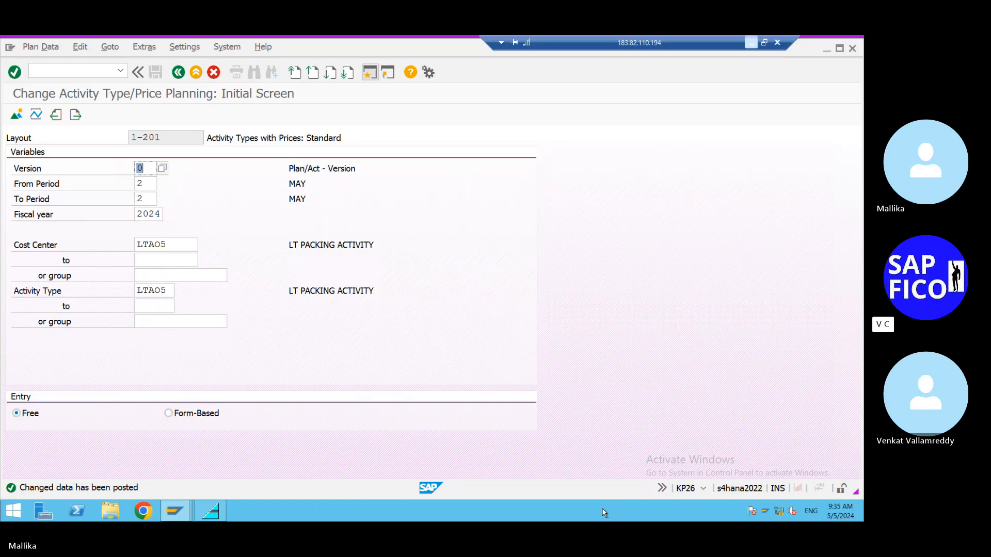
{"action": "left_click", "coordinate": [45, 68]}
{"action": "type", "text": "/NK"}
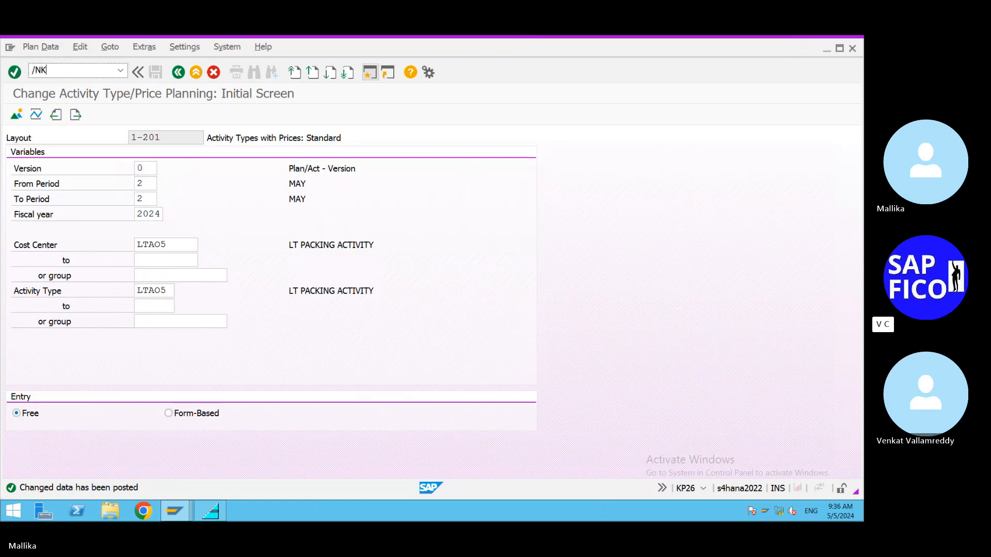
{"action": "type", "text": "P27"}
{"action": "key", "text": "Return"}
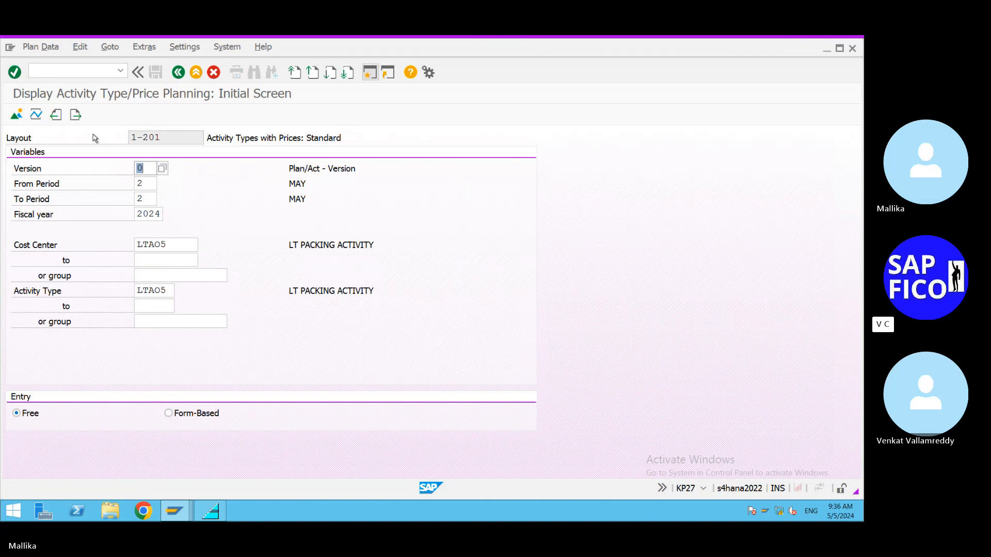
{"action": "left_click", "coordinate": [167, 245]}
{"action": "key", "text": "BackSpace"}
{"action": "type", "text": "1"}
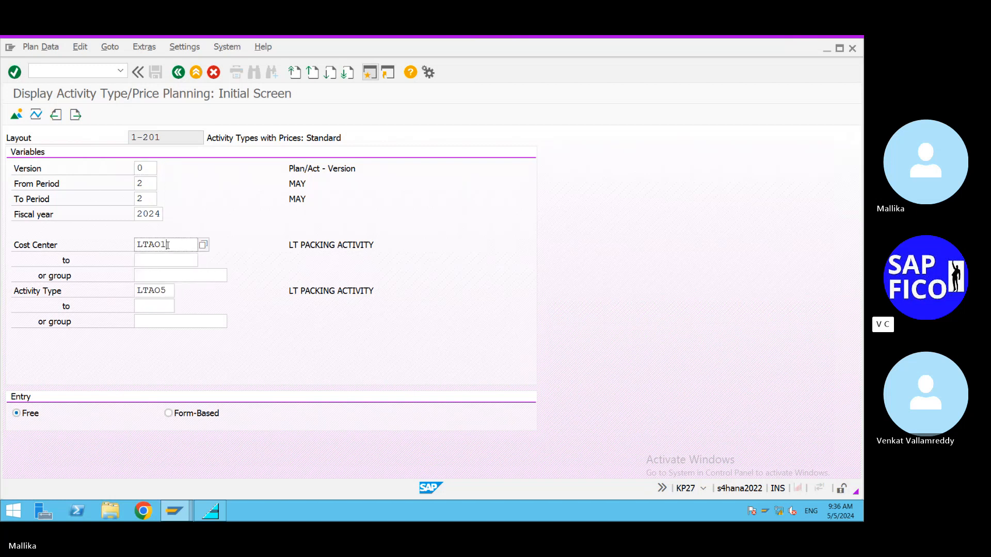
{"action": "key", "text": "BackSpace"}
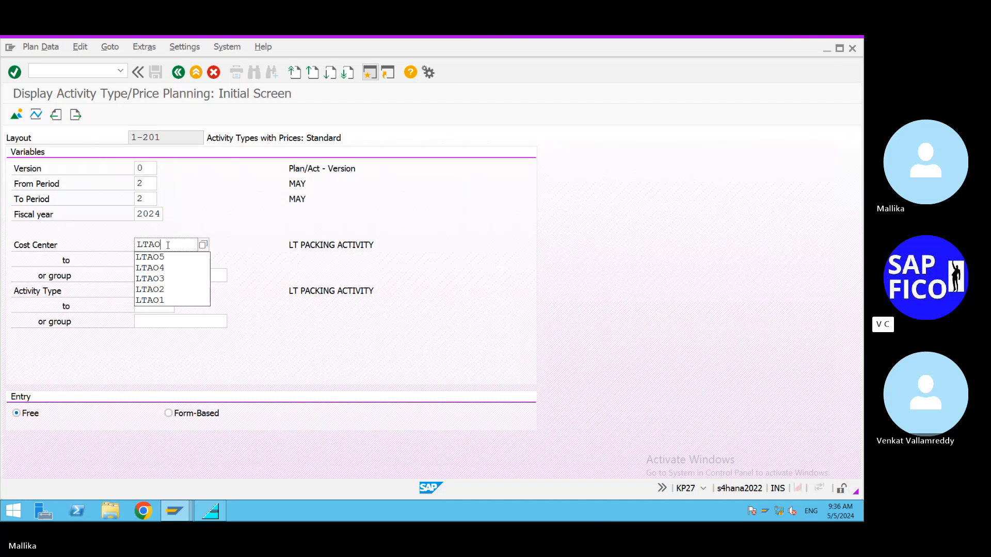
{"action": "type", "text": "5"}
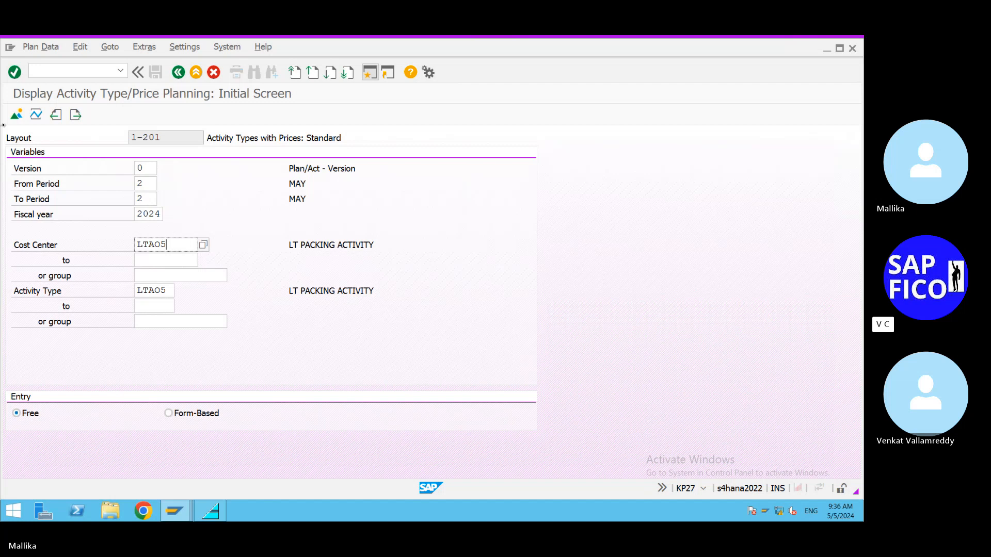
Step: Display the planning of cost center LTAO5 and activity type LTAO5 in the overview screen and then the period screen
{"action": "left_click", "coordinate": [16, 115]}
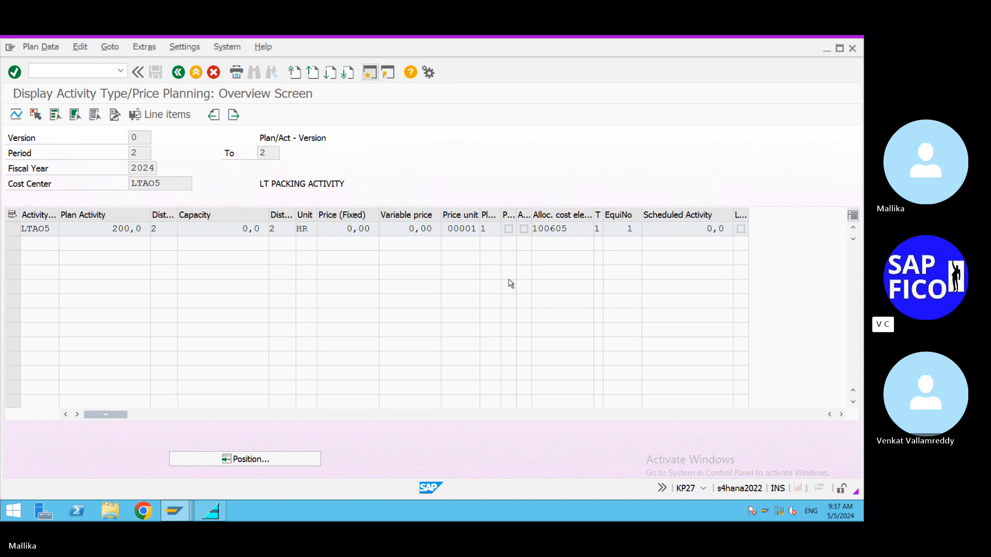
{"action": "left_click", "coordinate": [178, 72]}
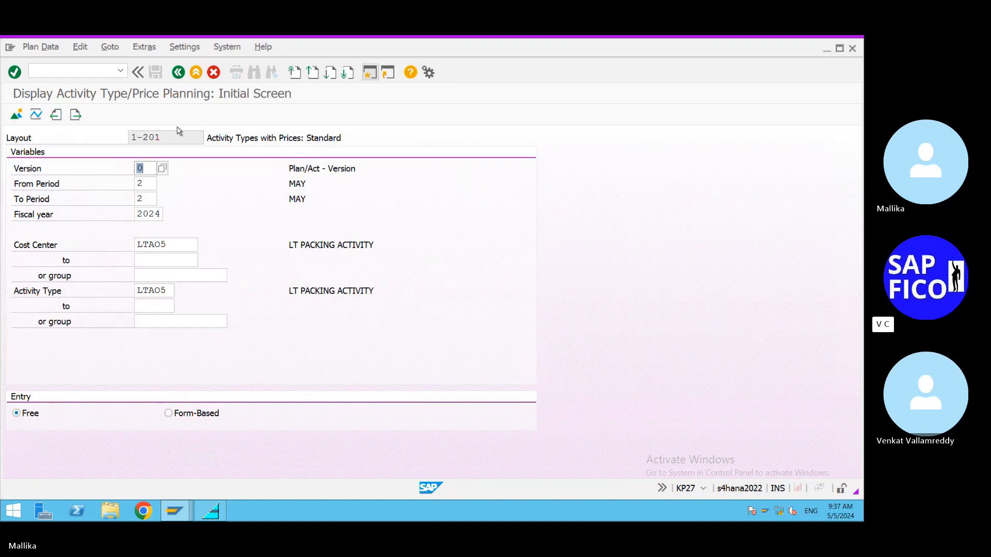
{"action": "left_click", "coordinate": [36, 120]}
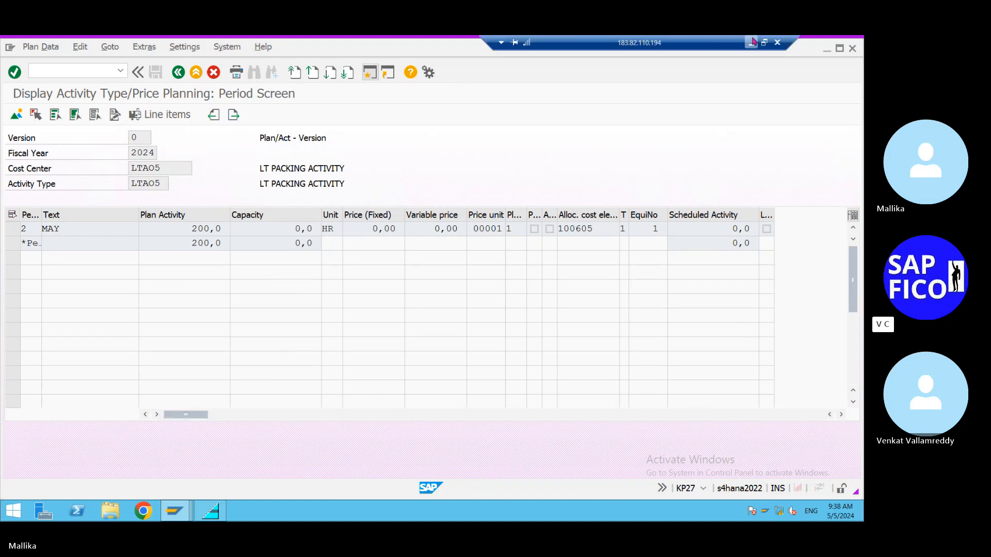
Step: Switch to the Word notes and add item 8: "ACTIVITY PRICE CALCULATIONS – (T CODE KSPI)"
{"action": "left_click", "coordinate": [752, 42]}
{"action": "key", "text": "Return"}
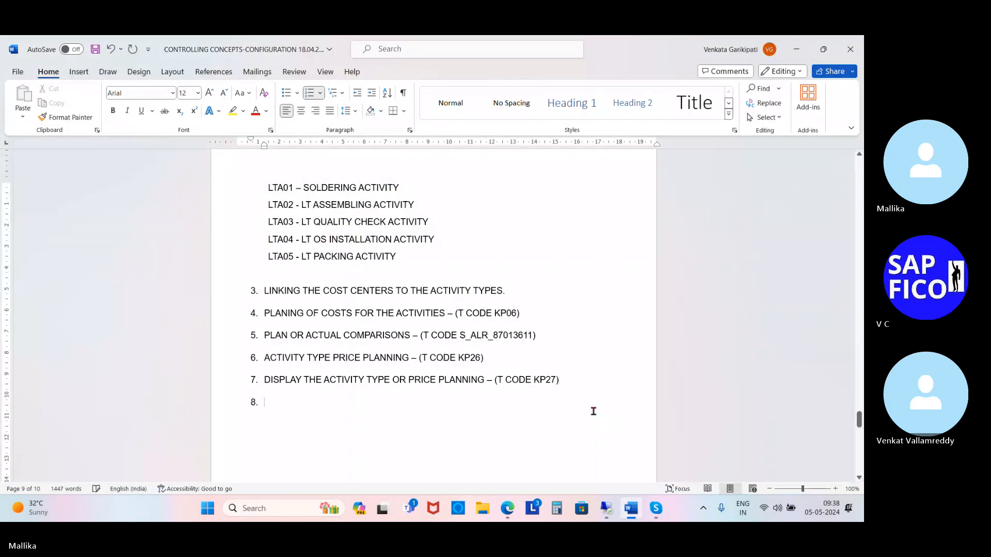
{"action": "type", "text": "ACTIV"}
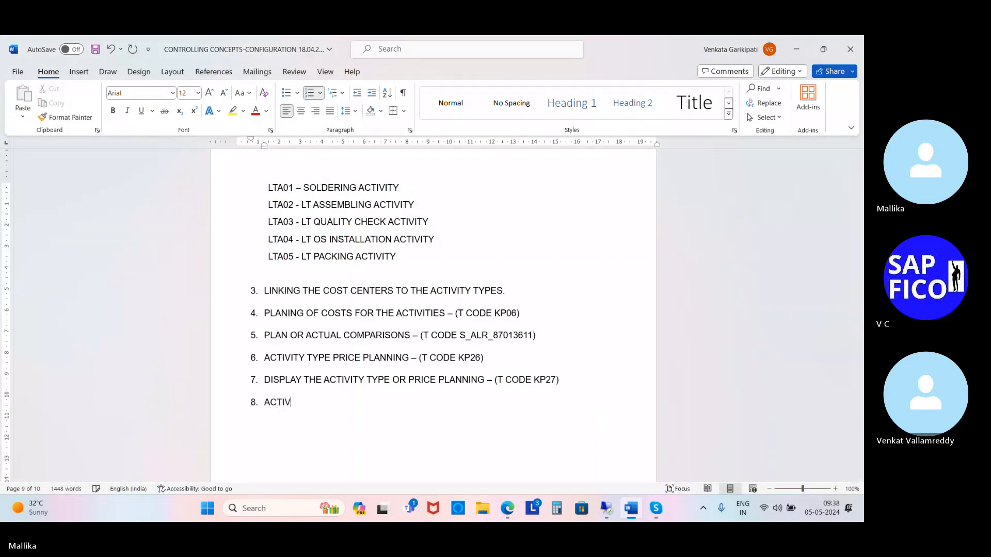
{"action": "type", "text": "ITY PRIC"}
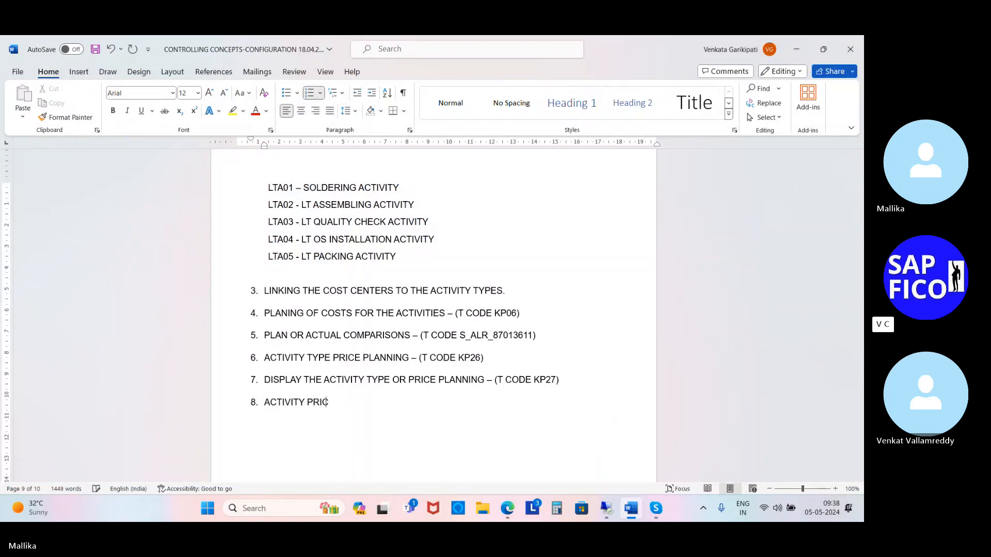
{"action": "type", "text": "E CALCULATION"}
{"action": "type", "text": "S "}
{"action": "type", "text": "- "}
{"action": "type", "text": "("}
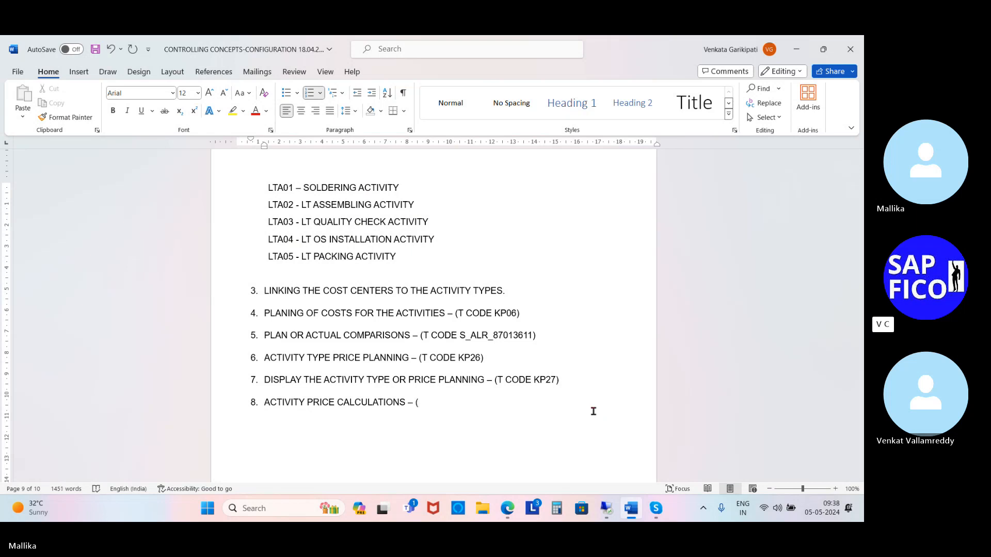
{"action": "type", "text": "T CODE KSP"}
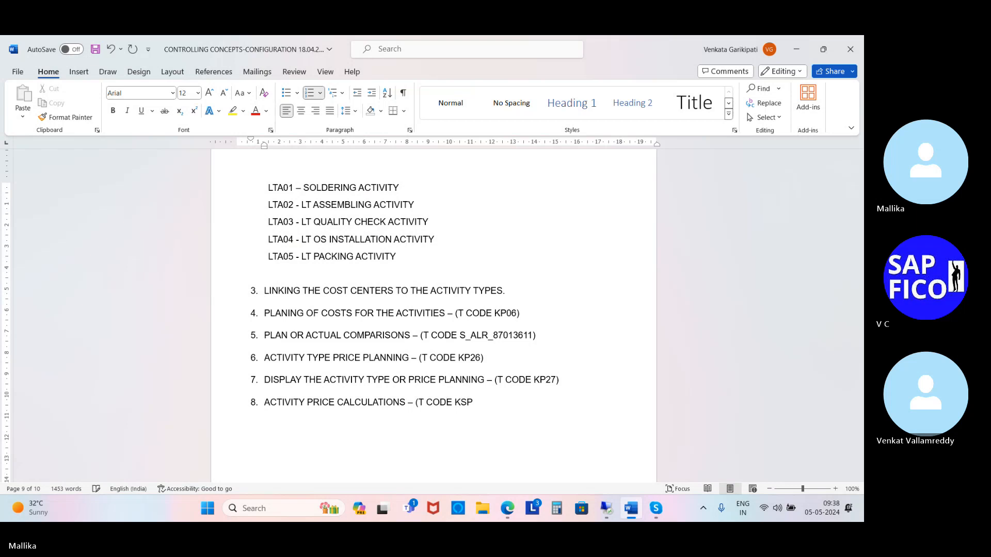
{"action": "type", "text": "I)"}
Step: Switch to the SAP session and execute the KSPI plan price calculation for all cost centers as a test run with detail lists
{"action": "left_click", "coordinate": [606, 508]}
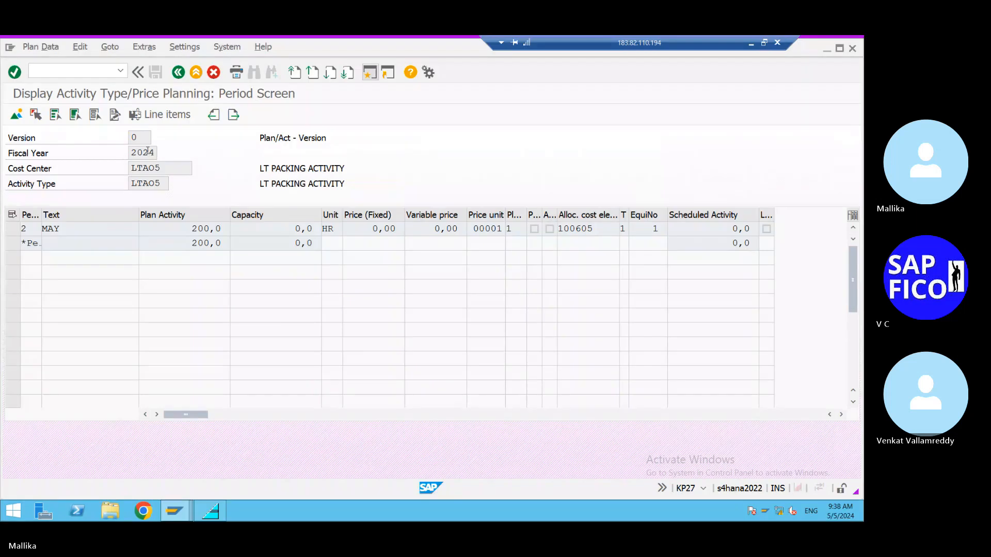
{"action": "left_click", "coordinate": [43, 71]}
{"action": "type", "text": "/NKSP"}
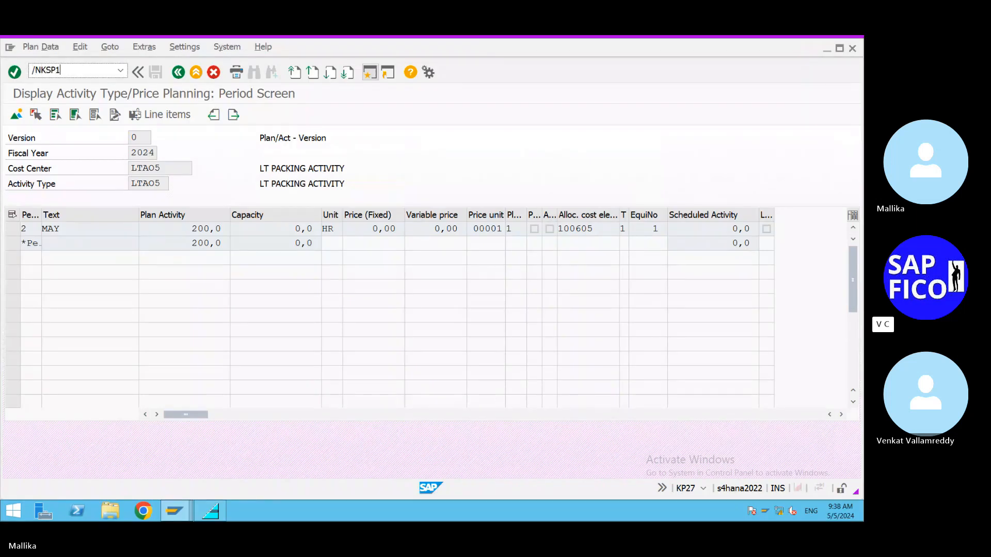
{"action": "type", "text": "I"}
{"action": "key", "text": "Return"}
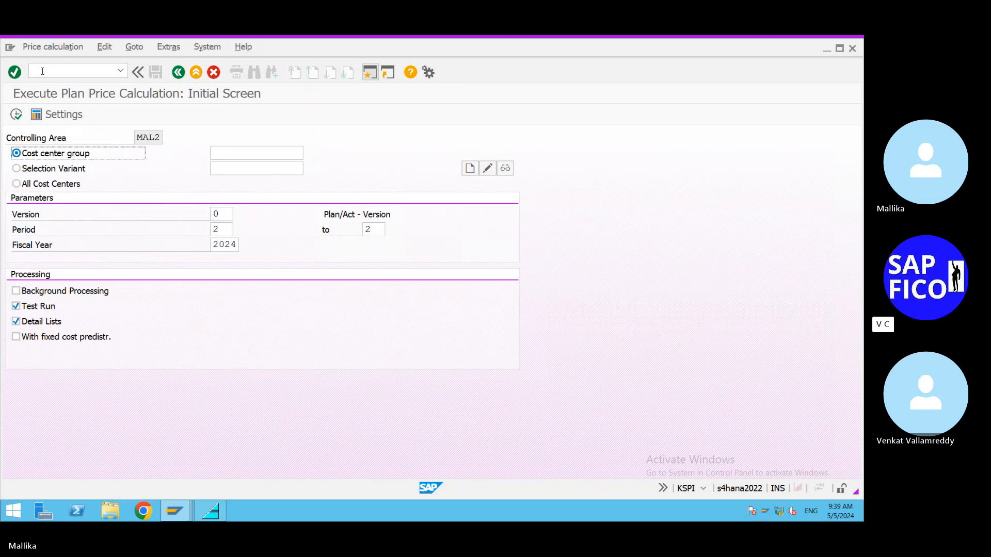
{"action": "left_click", "coordinate": [17, 184]}
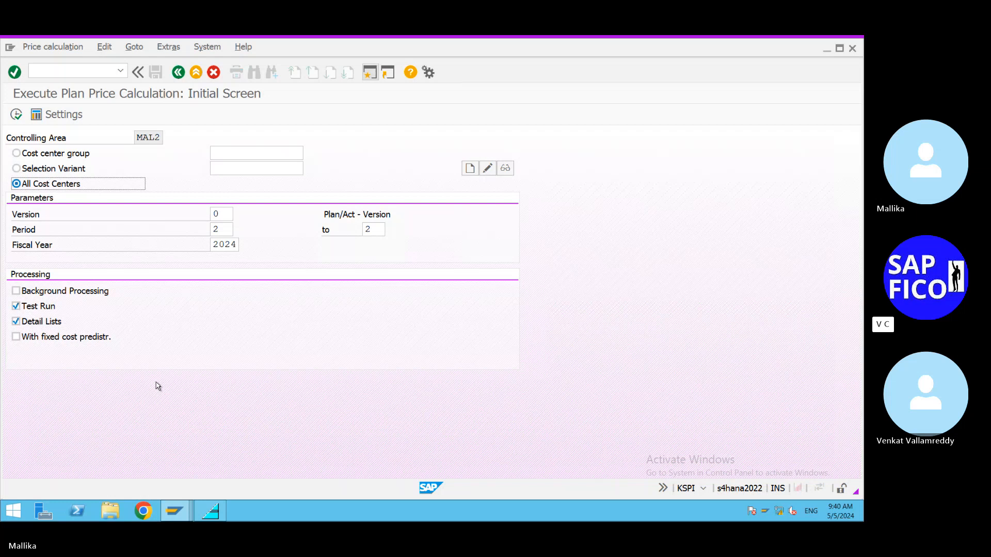
{"action": "left_click", "coordinate": [16, 115]}
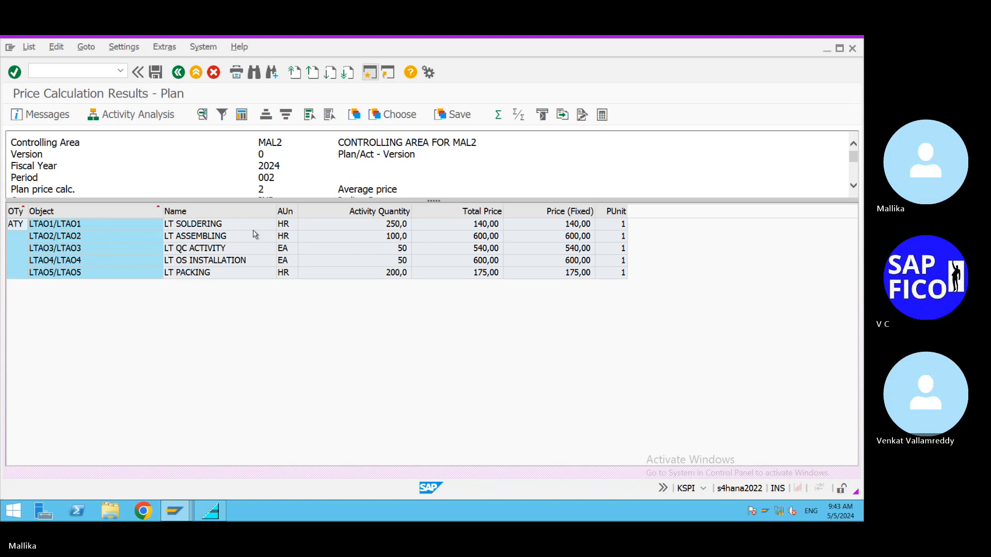
Step: Save the price calculation results for LTAO1 to LTAO5 and end the price calculation
{"action": "left_click", "coordinate": [155, 72]}
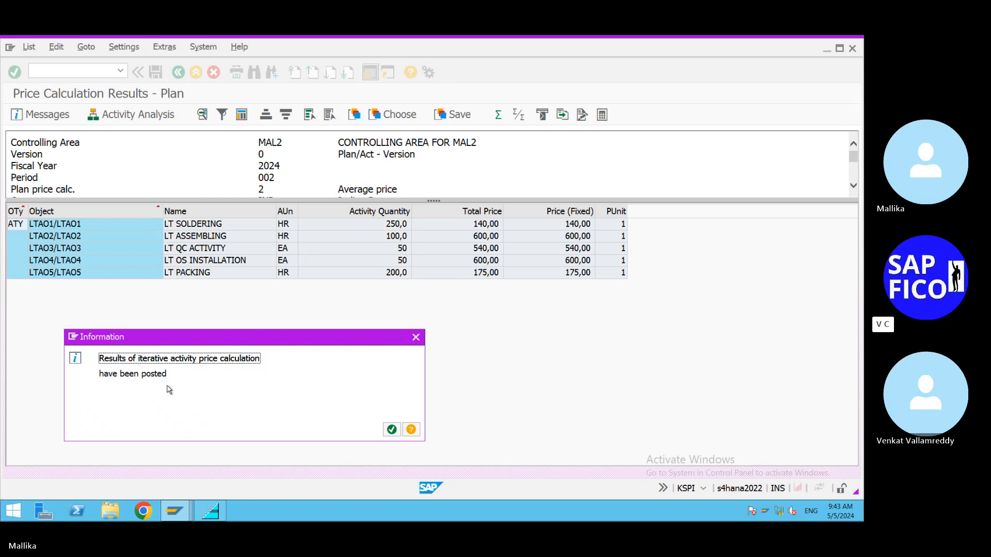
{"action": "left_click", "coordinate": [392, 429]}
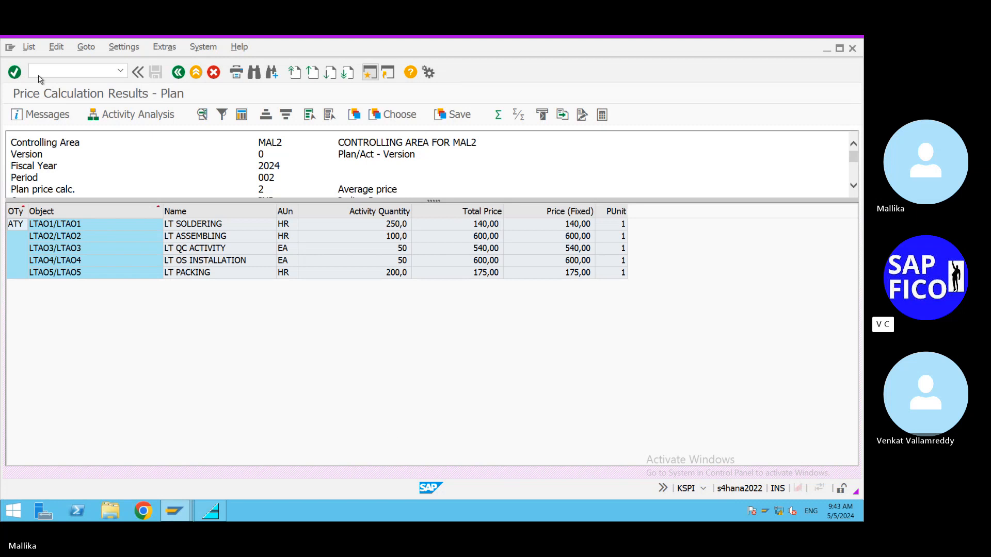
{"action": "left_click", "coordinate": [175, 75]}
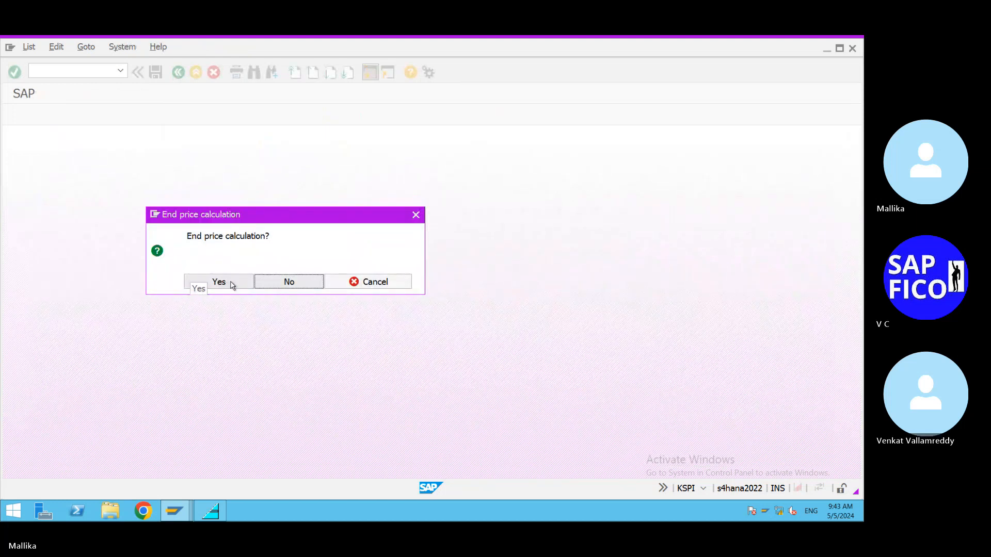
{"action": "left_click", "coordinate": [232, 286]}
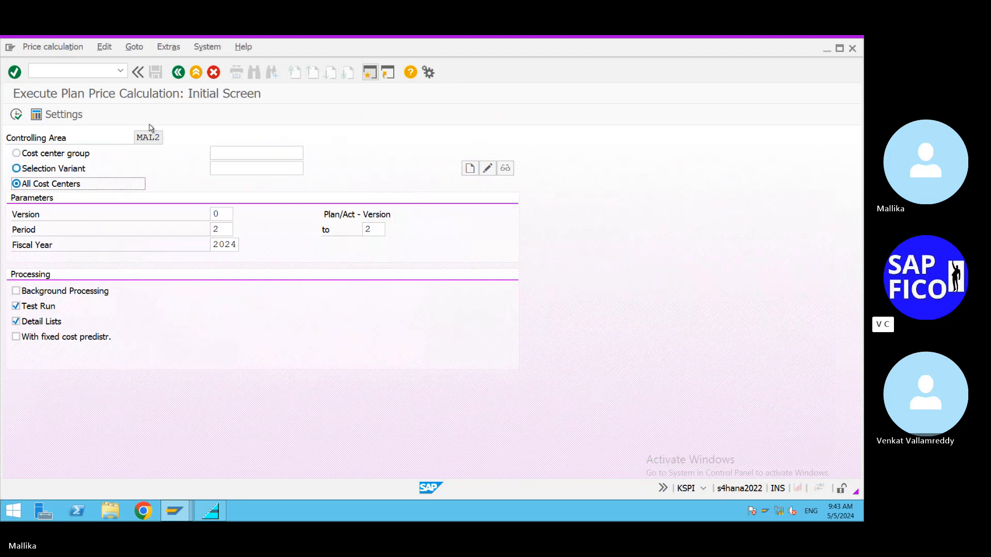
Step: Execute the plan price calculation for all cost centers with Test Run switched off and Detail Lists on
{"action": "left_click", "coordinate": [15, 306]}
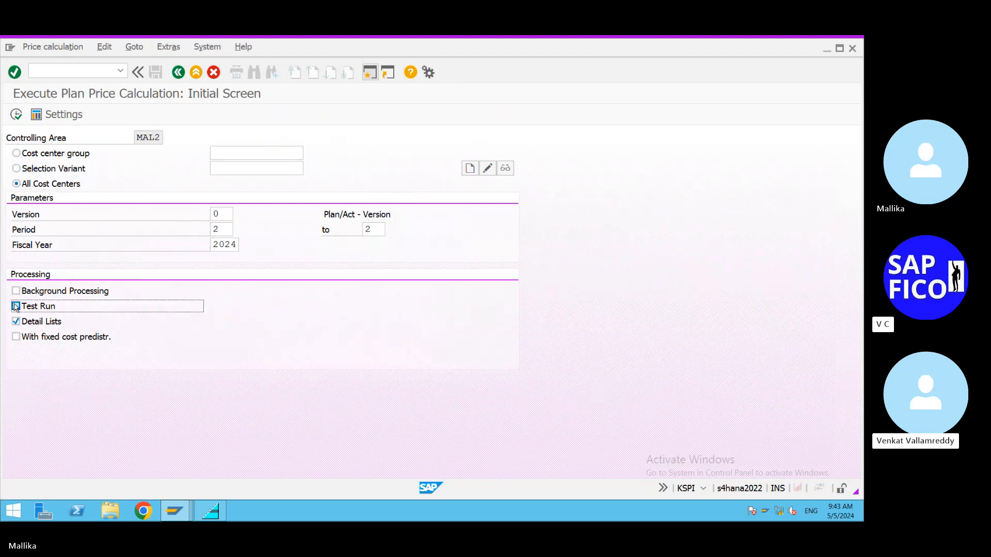
{"action": "left_click", "coordinate": [17, 115]}
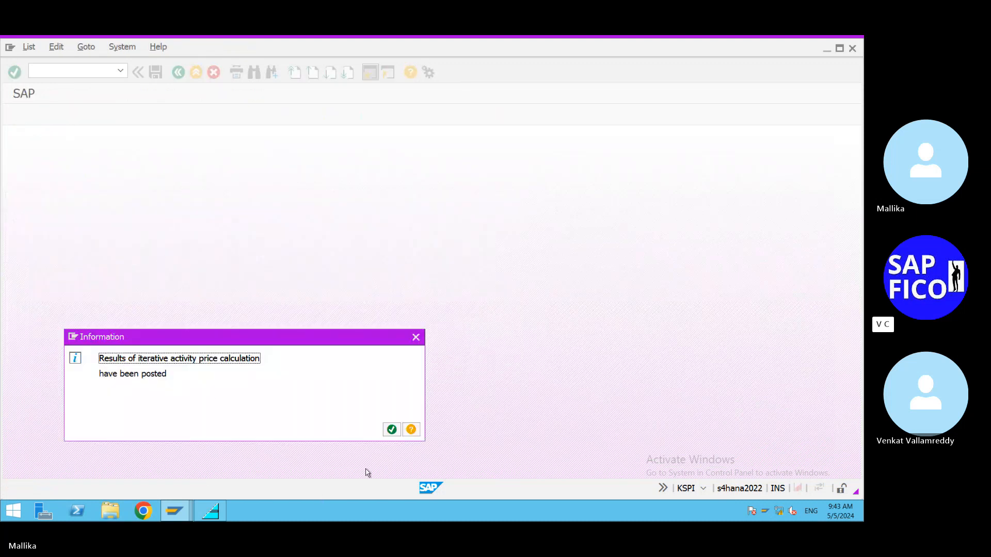
{"action": "left_click", "coordinate": [392, 430]}
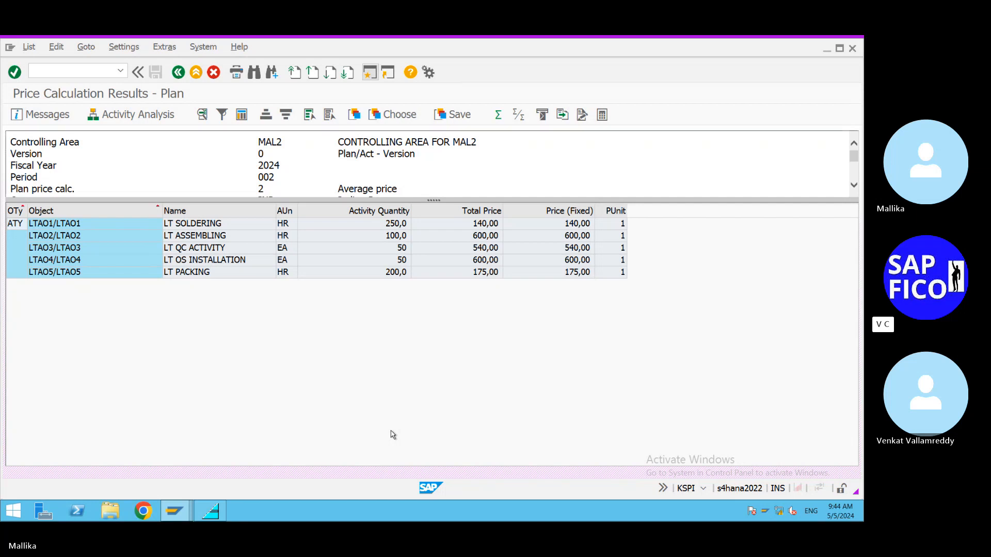
Step: Try to open transaction KP26 in the Create Activity Type session and close that session
{"action": "left_click", "coordinate": [175, 510]}
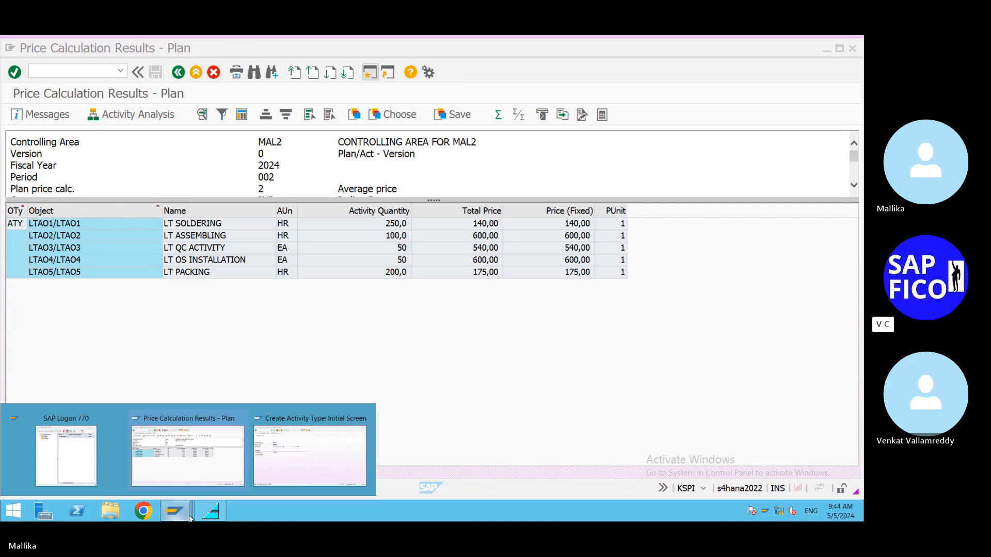
{"action": "left_click", "coordinate": [278, 469]}
{"action": "key", "text": "ctrl+slash"}
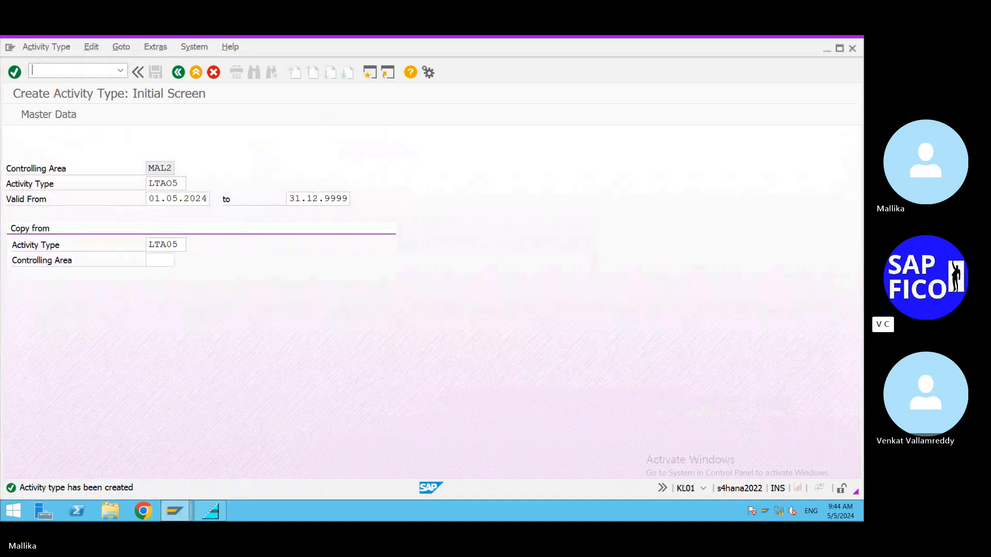
{"action": "type", "text": "/"}
{"action": "type", "text": "KP"}
{"action": "type", "text": "26"}
{"action": "key", "text": "Return"}
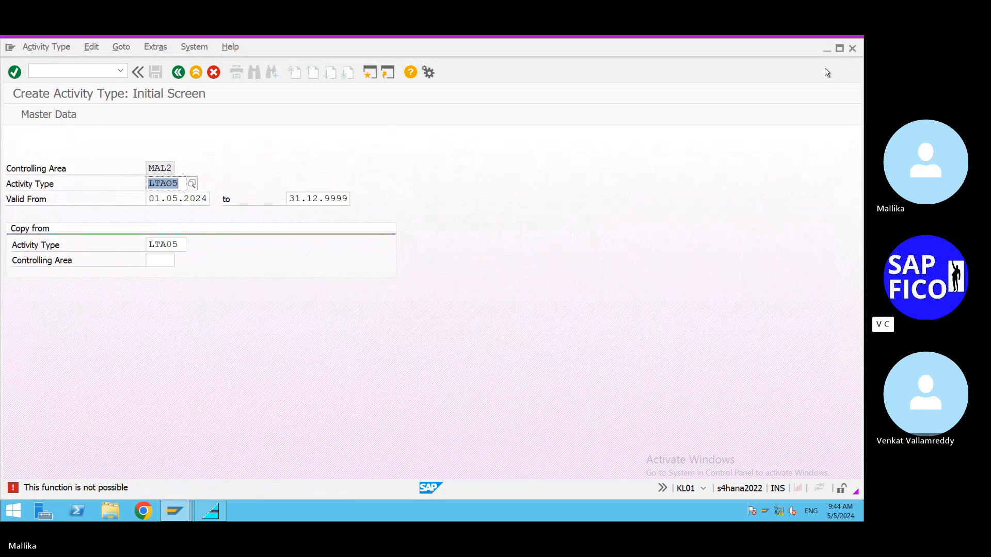
{"action": "left_click", "coordinate": [851, 49]}
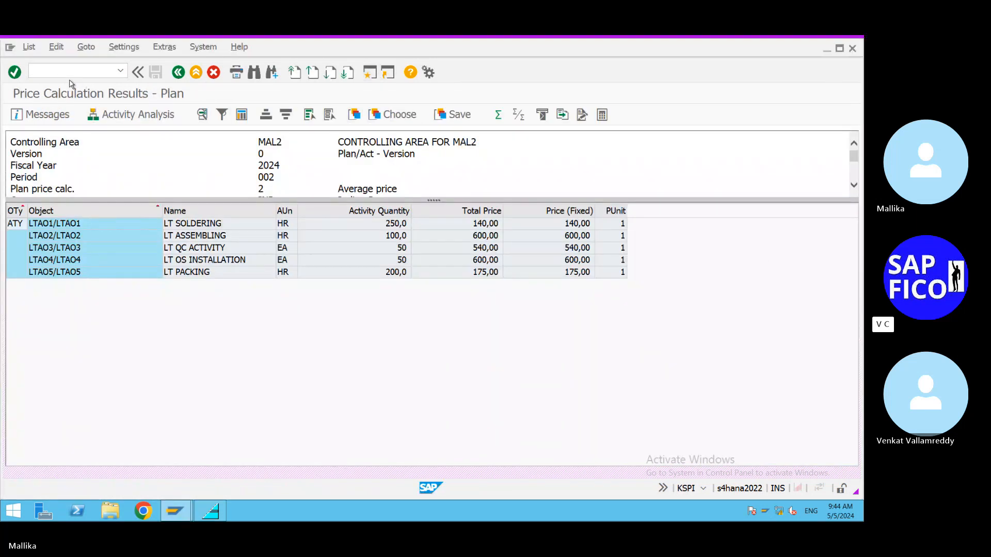
Step: Open transaction KP27 and display the planning of cost center LTAO5 and activity type LTAO5 in the overview screen
{"action": "left_click", "coordinate": [56, 72]}
{"action": "type", "text": "/N"}
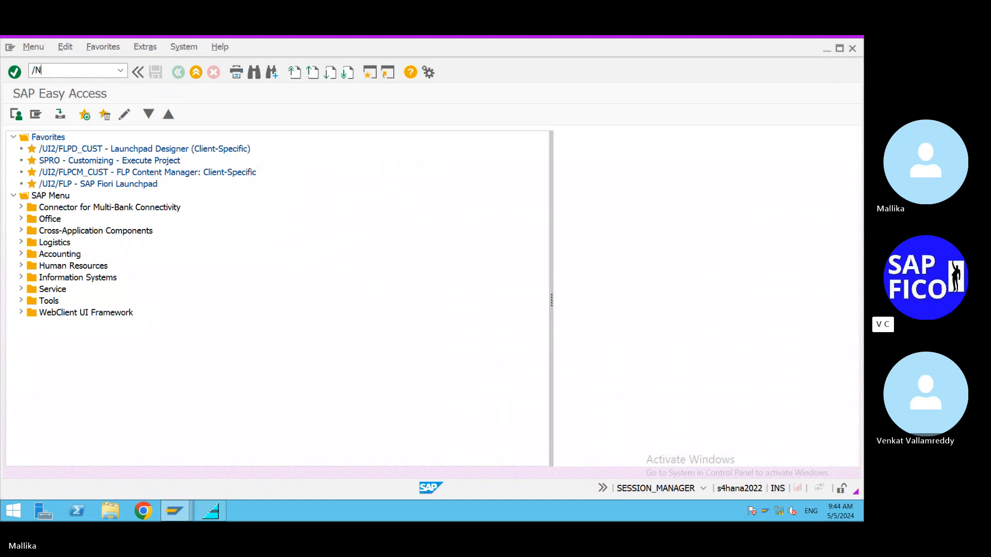
{"action": "type", "text": "KP27"}
{"action": "key", "text": "Return"}
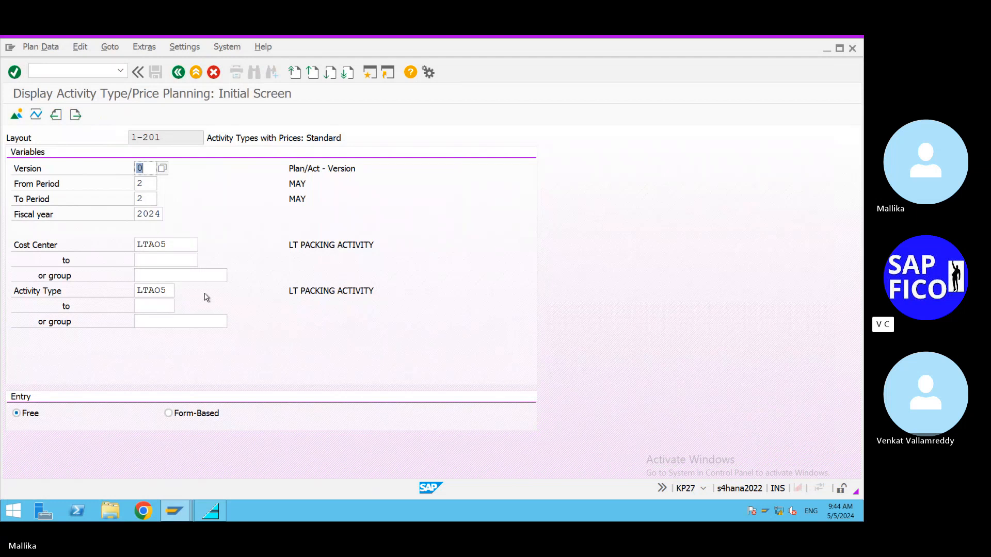
{"action": "left_click", "coordinate": [16, 116]}
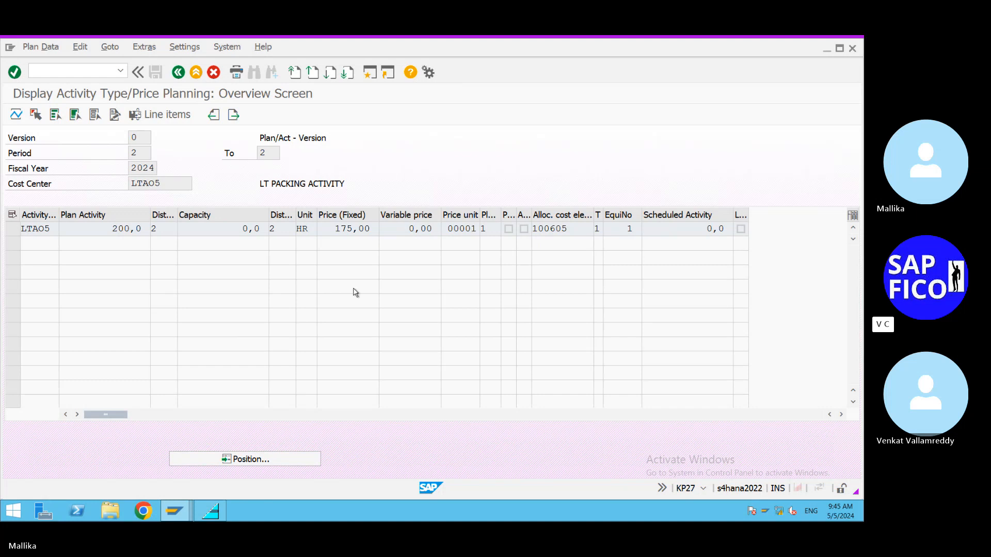
Step: Switch to the Skype call and open the price calculation screenshot shared in the meeting chat
{"action": "mouse_move", "coordinate": [708, 37]}
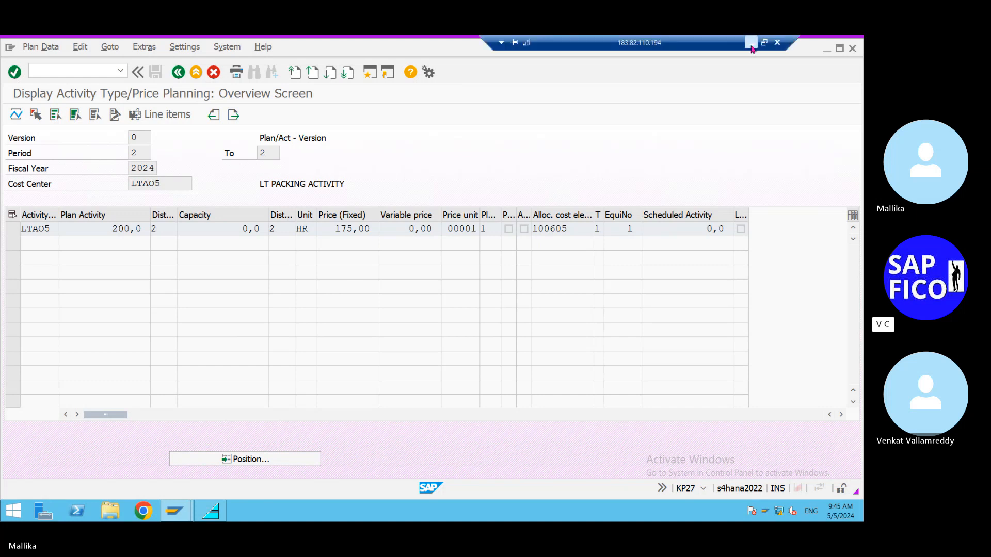
{"action": "left_click", "coordinate": [751, 49]}
{"action": "left_click", "coordinate": [656, 508]}
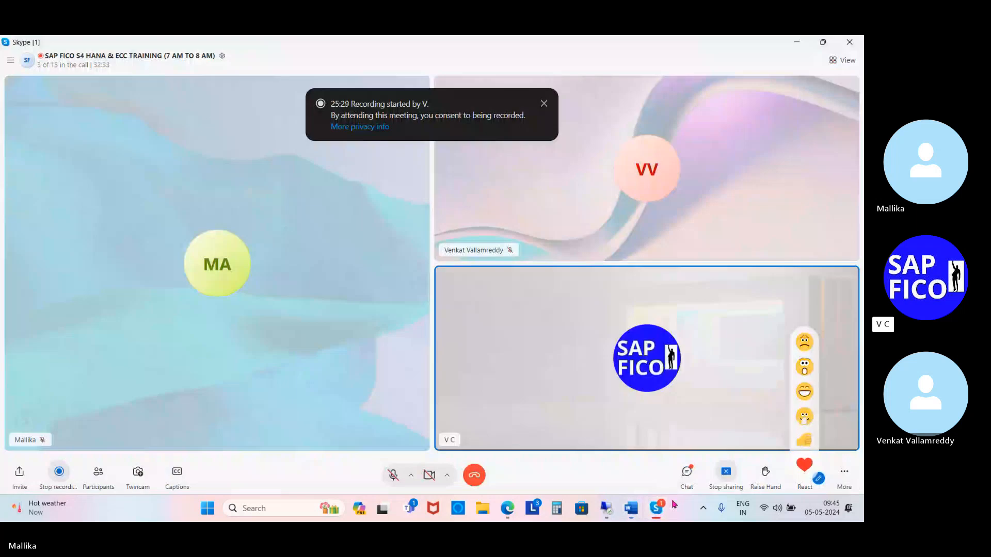
{"action": "left_click", "coordinate": [686, 472]}
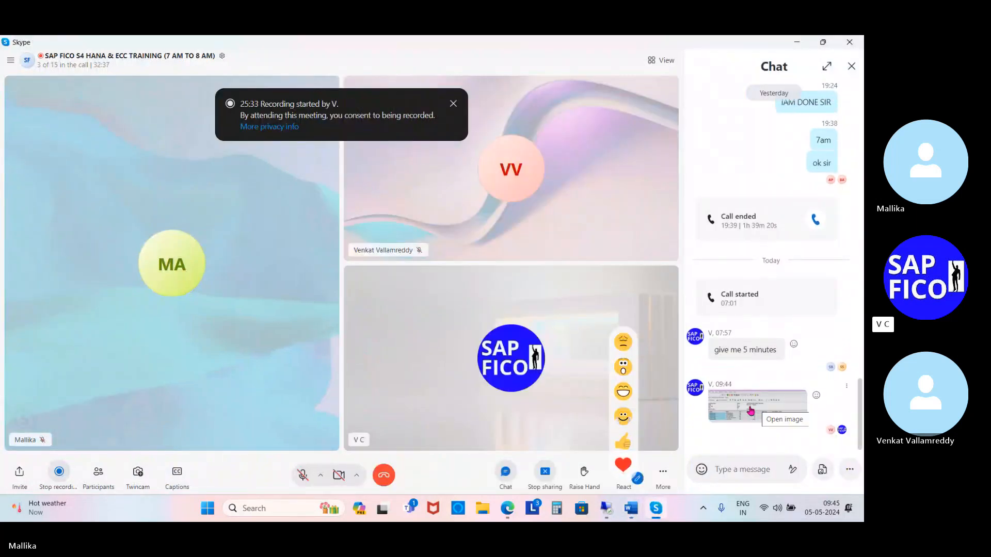
{"action": "left_click", "coordinate": [751, 407]}
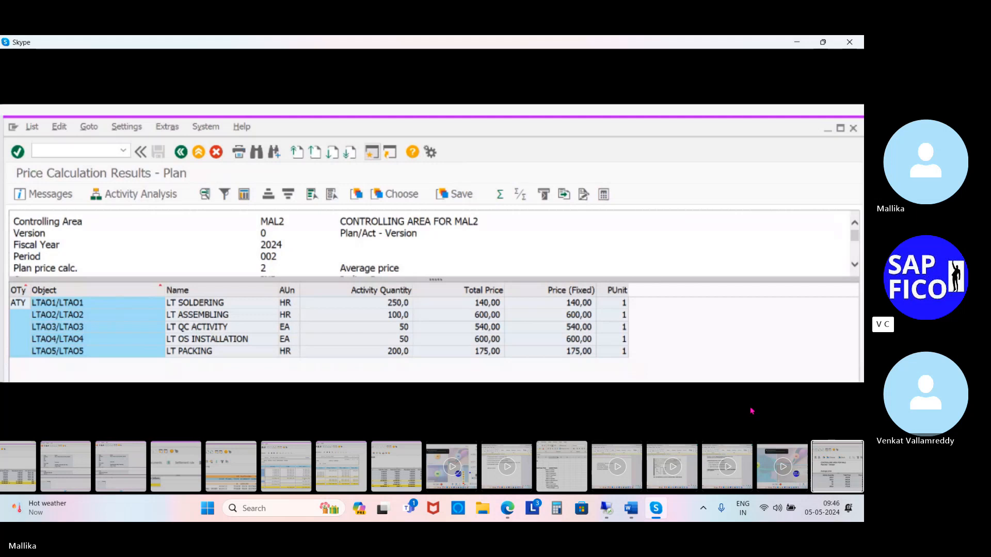
Step: Switch to the SAP session and display the planning of cost center LTAO1 and activity type LTAO1 in the overview screen
{"action": "left_click", "coordinate": [611, 515]}
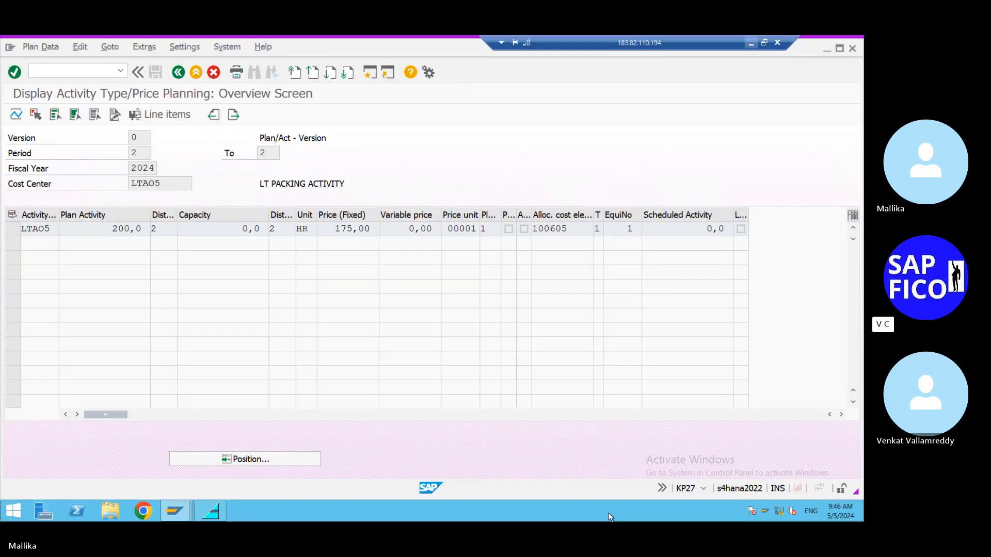
{"action": "left_click", "coordinate": [178, 72]}
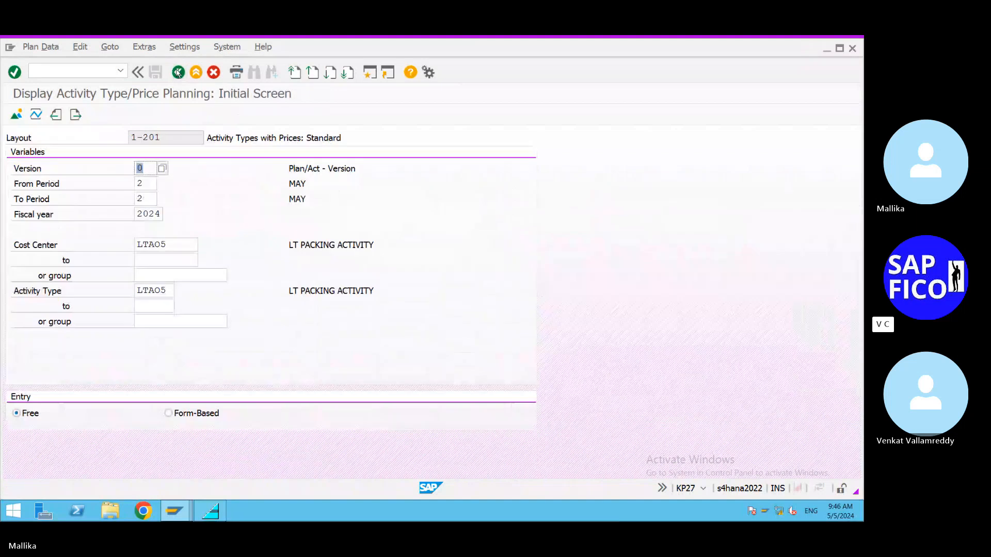
{"action": "left_click", "coordinate": [171, 243]}
{"action": "key", "text": "BackSpace"}
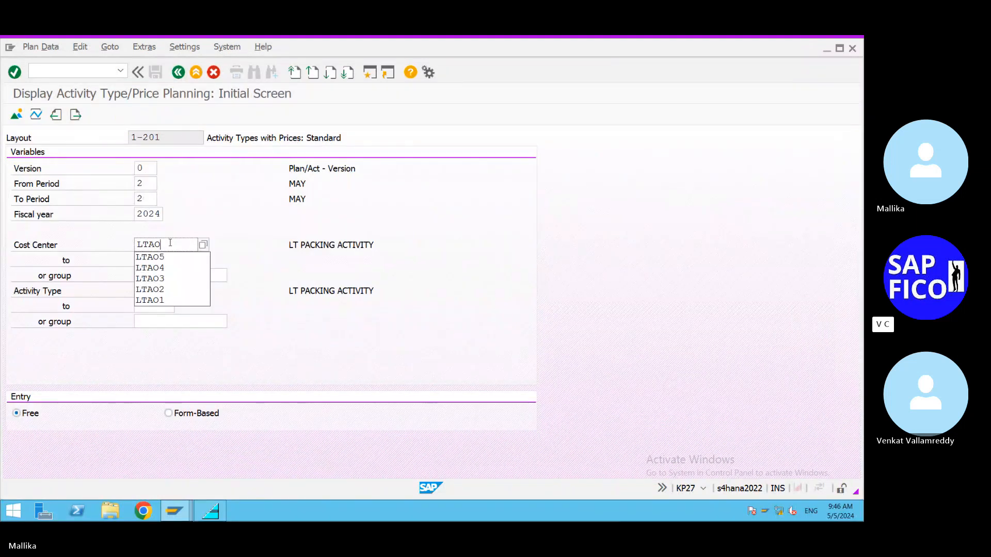
{"action": "type", "text": "1"}
{"action": "left_click", "coordinate": [171, 290]}
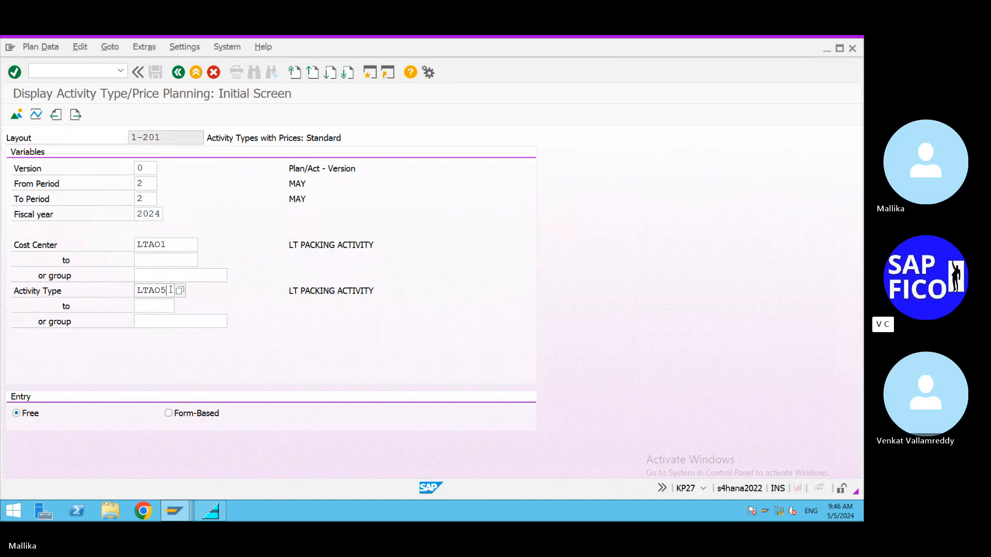
{"action": "key", "text": "BackSpace"}
{"action": "type", "text": "1"}
{"action": "left_click", "coordinate": [17, 117]}
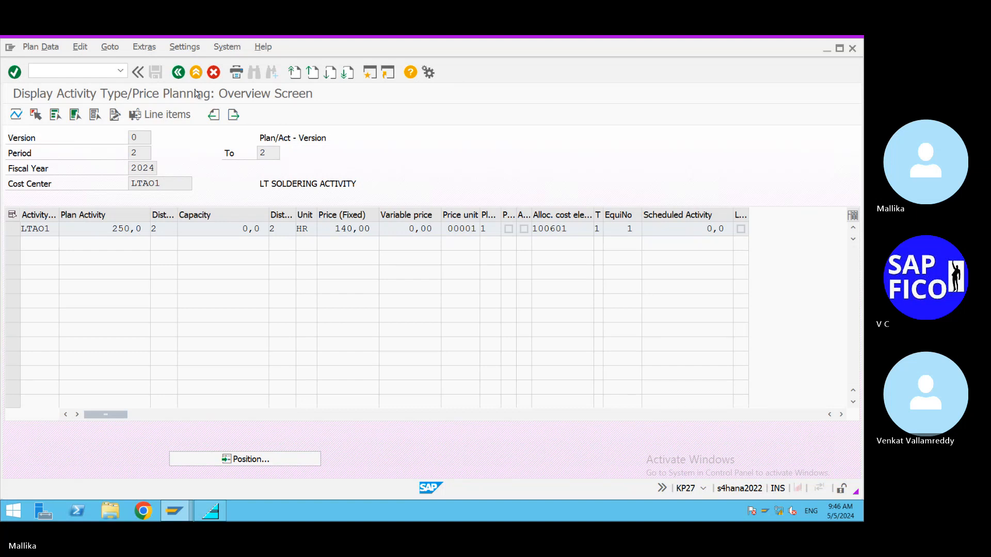
Step: Compare the LTAO1 planning with the price calculation screenshot in Skype and return to the SAP session
{"action": "mouse_move", "coordinate": [753, 43]}
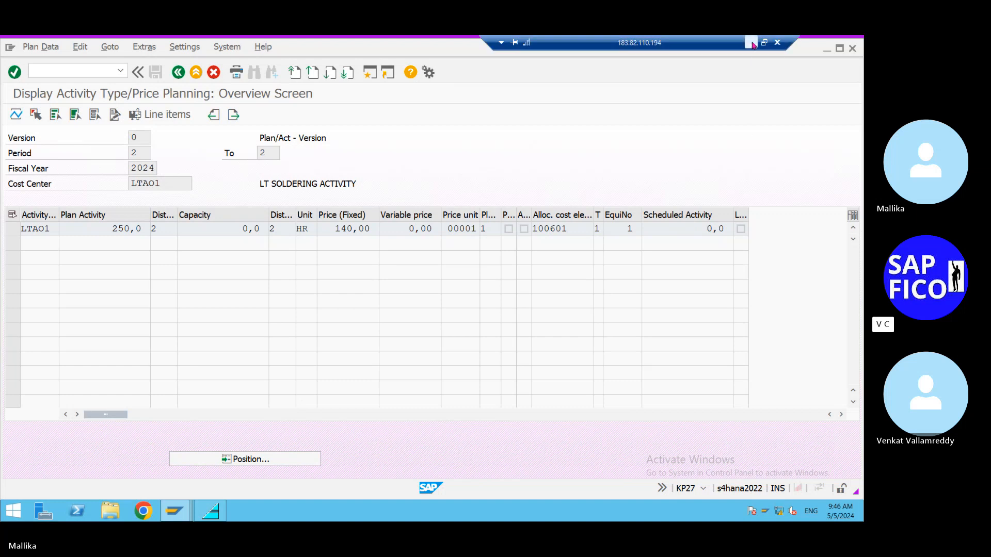
{"action": "left_click", "coordinate": [753, 44]}
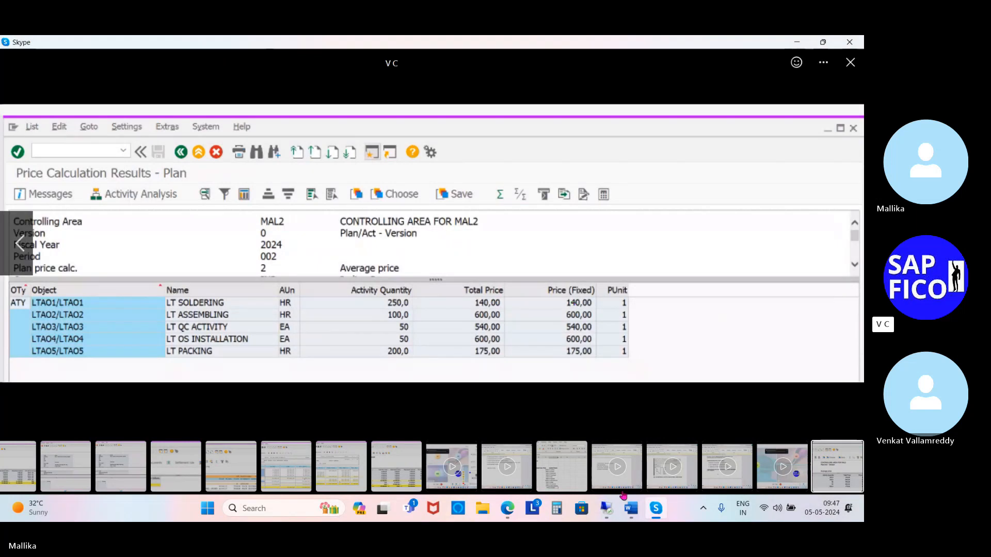
{"action": "left_click", "coordinate": [607, 512]}
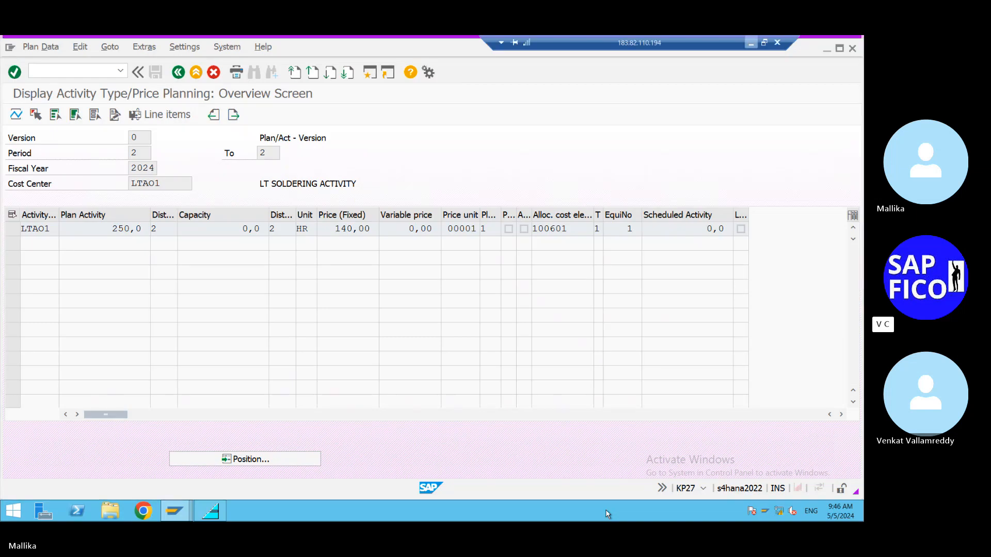
Step: Display the planning of cost center LTAO2 and activity type LTAO2 in the overview screen
{"action": "key", "text": "F3"}
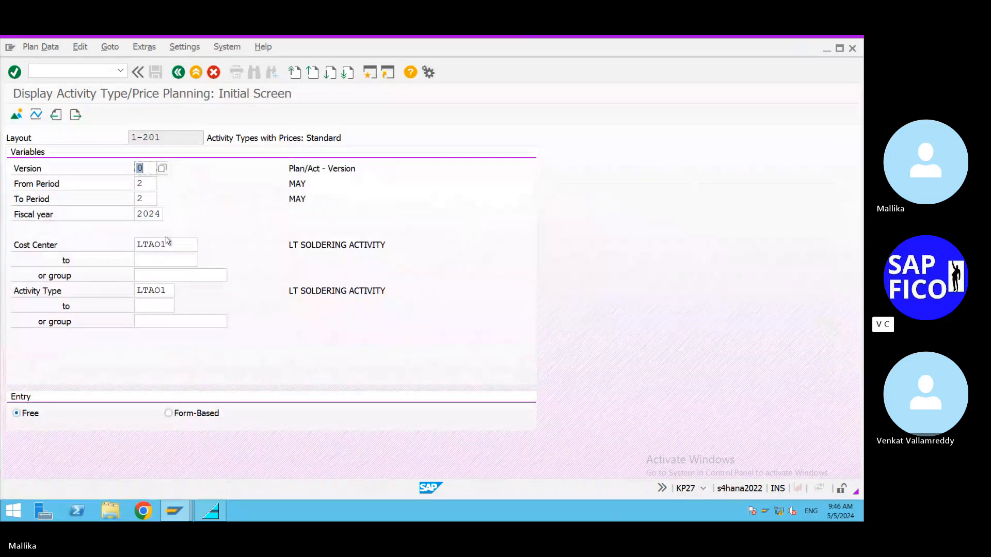
{"action": "left_click", "coordinate": [173, 244]}
{"action": "key", "text": "BackSpace"}
{"action": "type", "text": "2"}
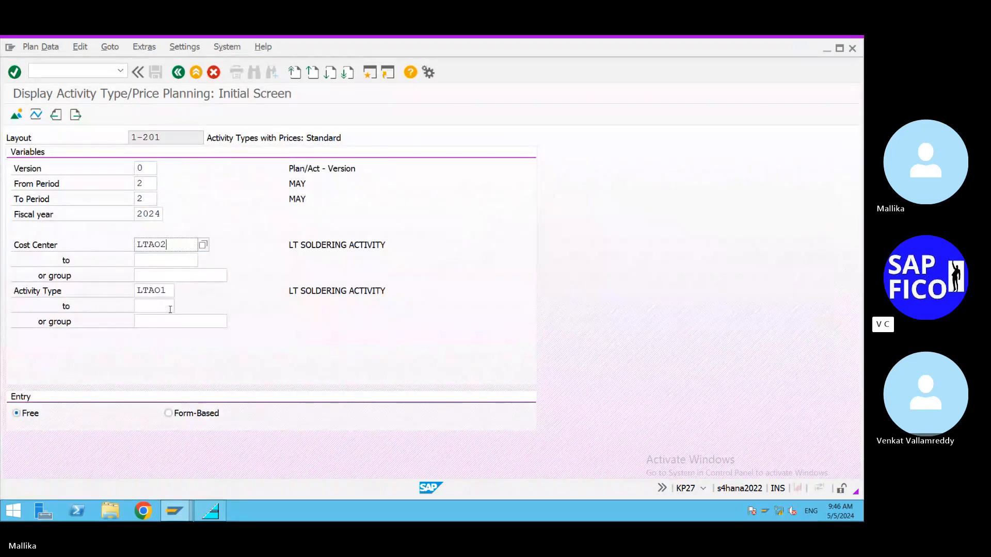
{"action": "left_click", "coordinate": [170, 291]}
{"action": "key", "text": "BackSpace"}
{"action": "type", "text": "2"}
{"action": "left_click", "coordinate": [16, 115]}
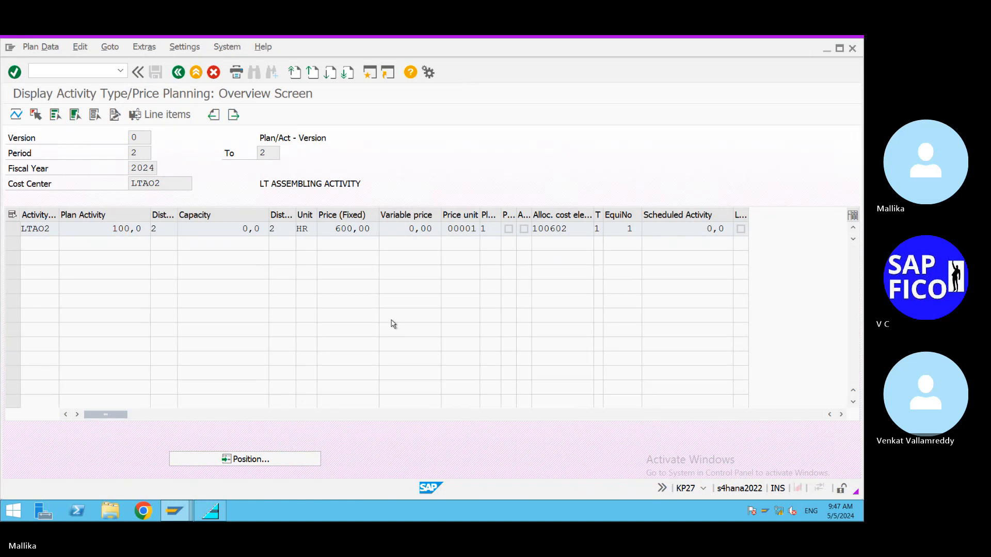
Step: Display the planning of cost center LTAO3 and activity type LTAO3 in the overview screen
{"action": "left_click", "coordinate": [179, 72]}
{"action": "left_click", "coordinate": [171, 245]}
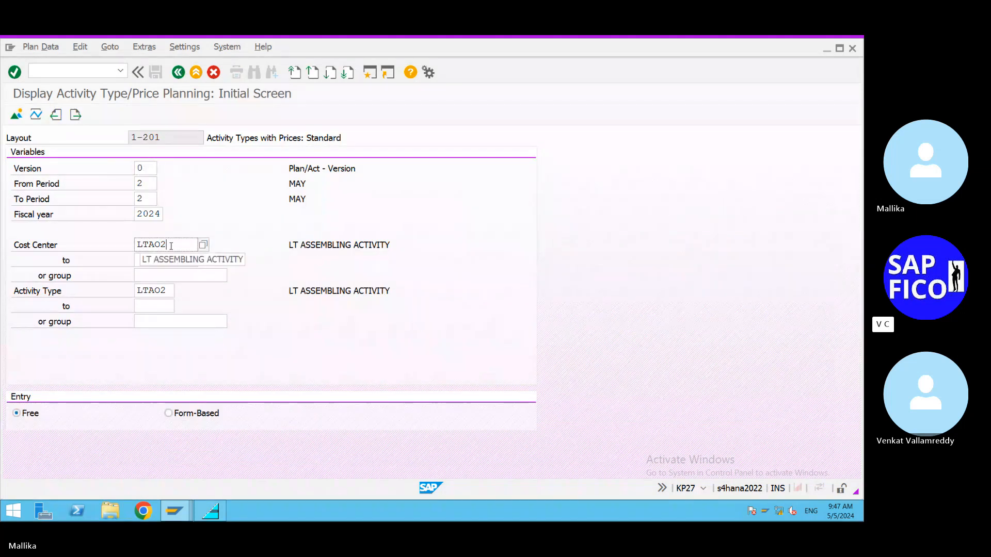
{"action": "key", "text": "BackSpace"}
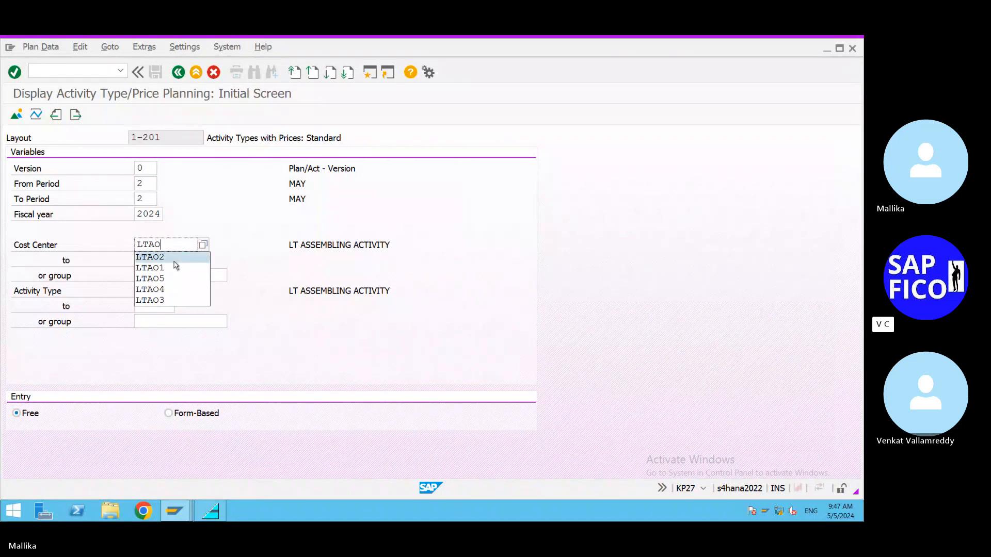
{"action": "type", "text": "3"}
{"action": "left_click", "coordinate": [172, 293]}
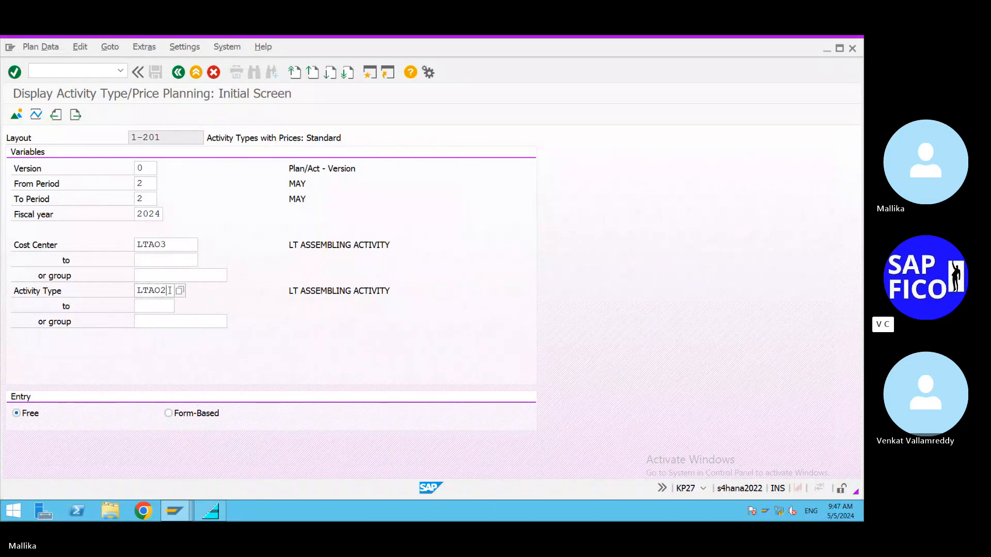
{"action": "key", "text": "BackSpace"}
{"action": "type", "text": "3"}
{"action": "left_click", "coordinate": [16, 116]}
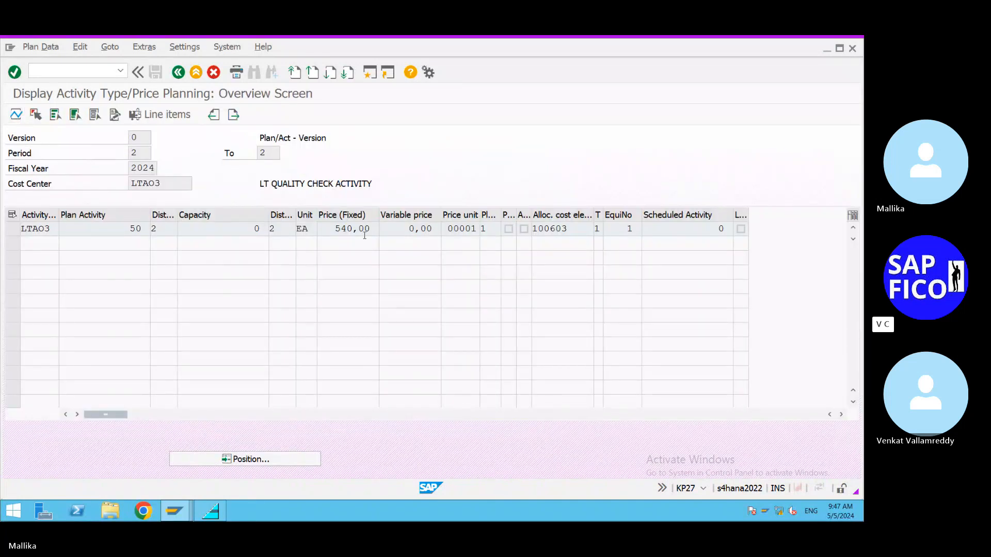
{"action": "mouse_move", "coordinate": [782, 47]}
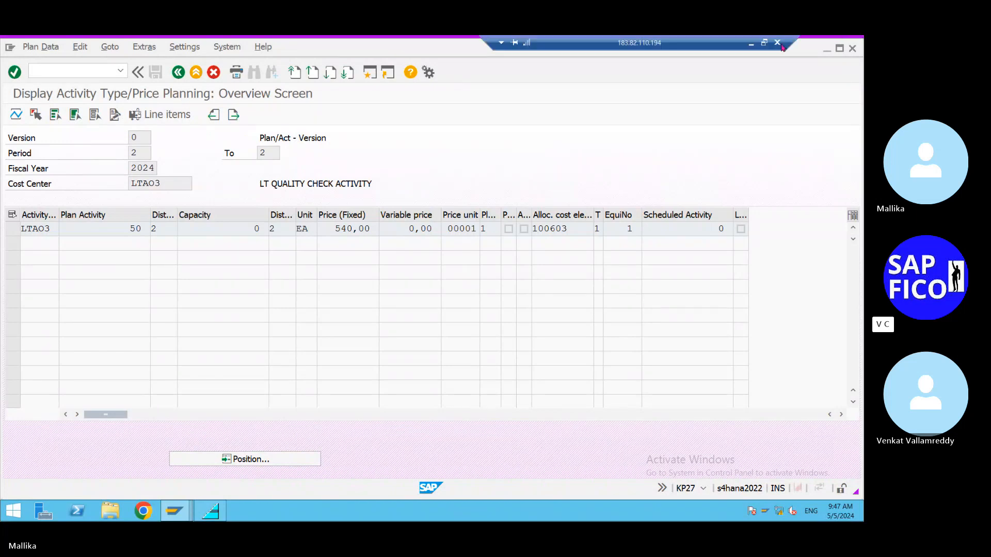
Step: Check the LTAO3 planning against the price calculation screenshot in Skype, and display cost center LTAO4 with activity type LTAO4 in the SAP overview screen
{"action": "left_click", "coordinate": [750, 44]}
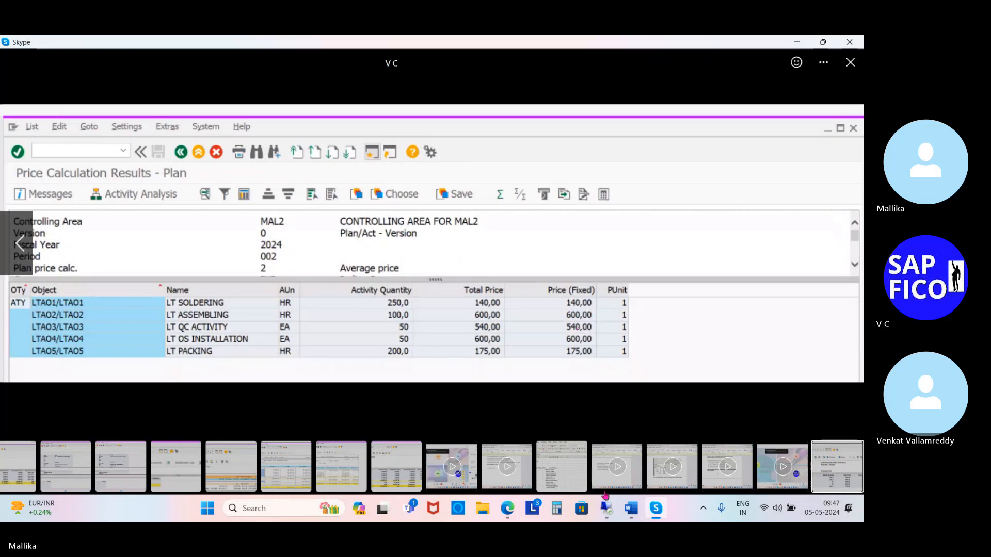
{"action": "left_click", "coordinate": [606, 511]}
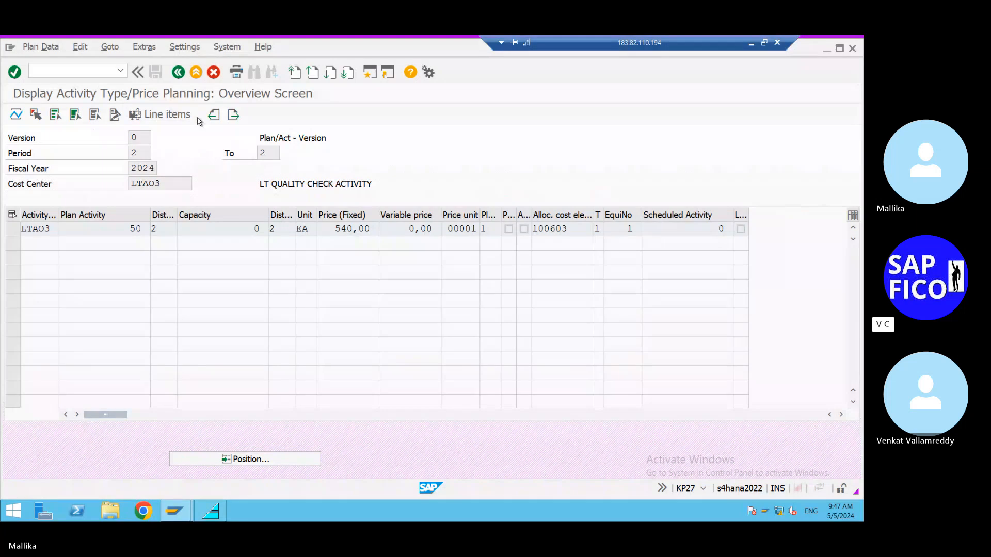
{"action": "left_click", "coordinate": [178, 72]}
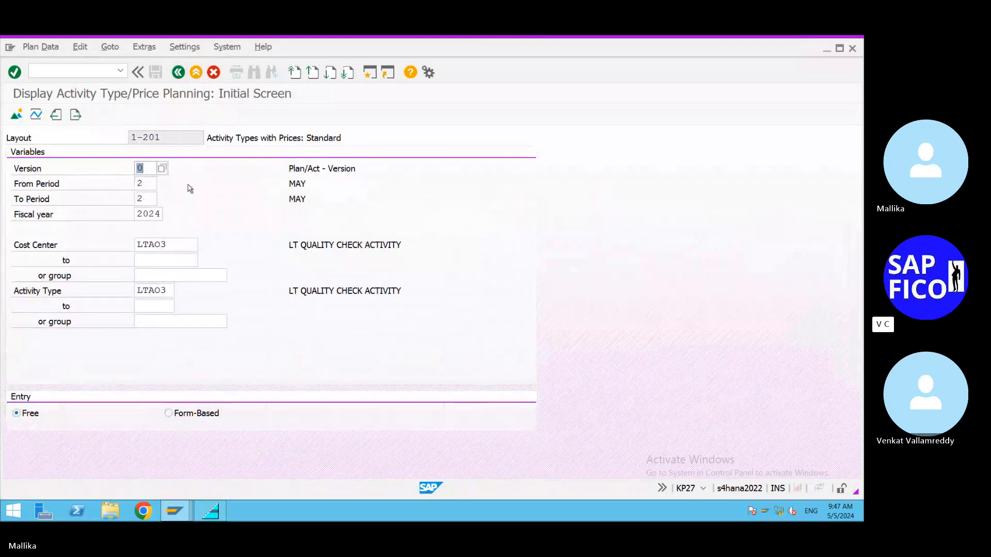
{"action": "left_click", "coordinate": [177, 245]}
{"action": "key", "text": "BackSpace"}
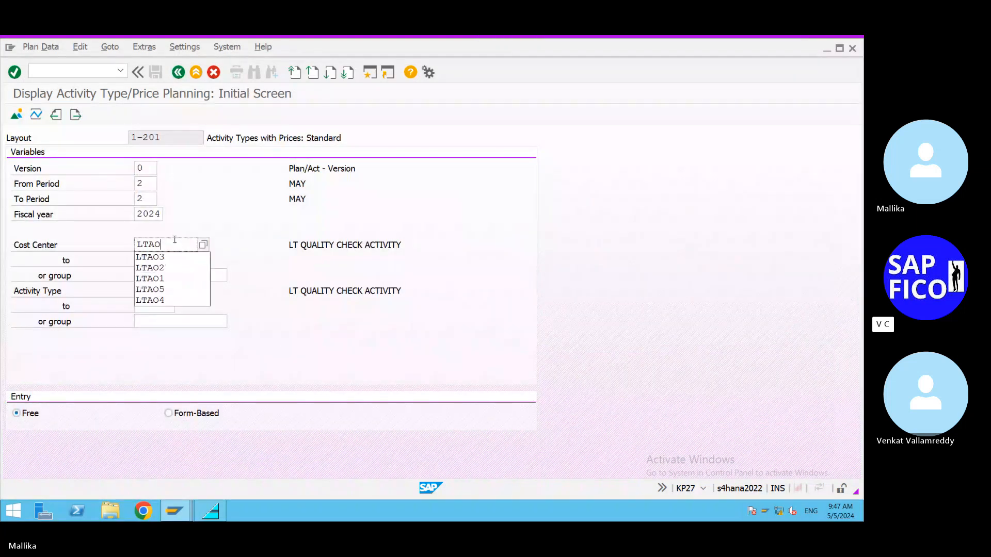
{"action": "left_click", "coordinate": [176, 300]}
{"action": "left_click", "coordinate": [172, 291]}
{"action": "key", "text": "BackSpace"}
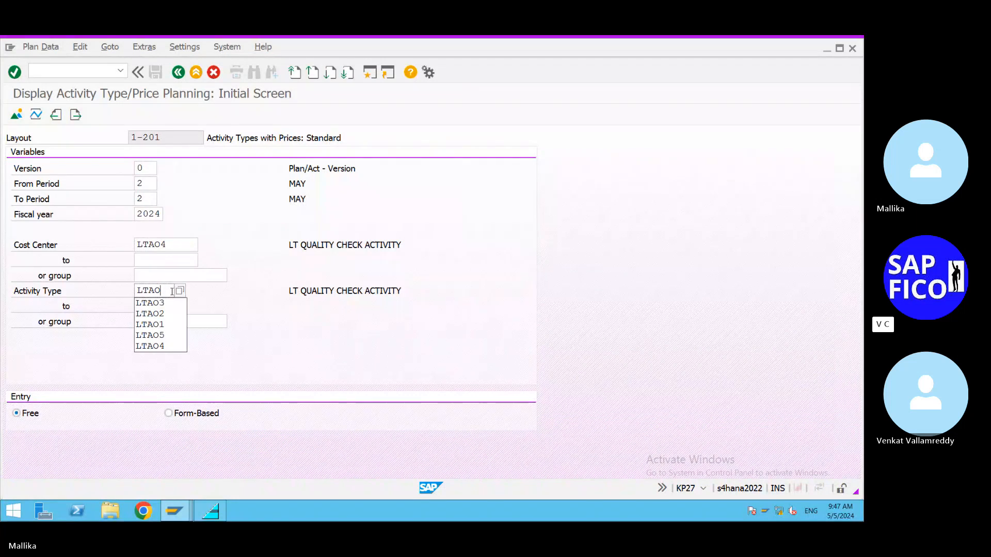
{"action": "type", "text": "4"}
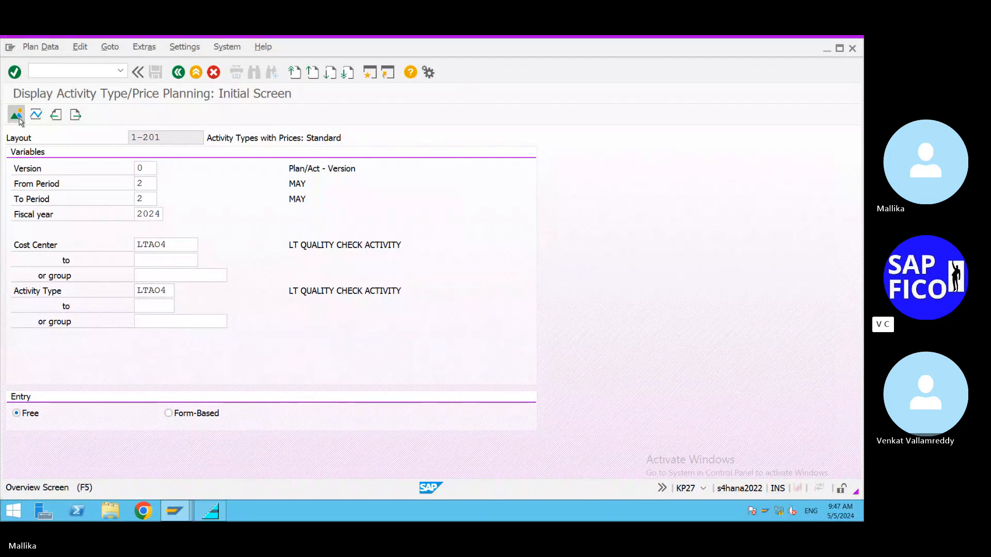
{"action": "left_click", "coordinate": [16, 114]}
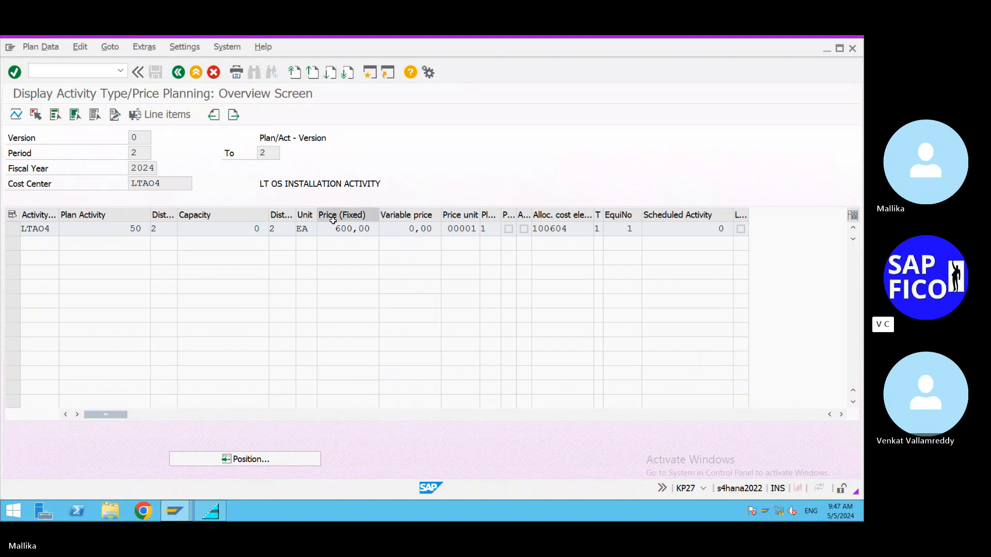
Step: Check the LTAO4 planning against the Skype price calculation screenshot, and display cost center LTAO5 with activity type LTAO5 in the SAP overview screen
{"action": "left_click", "coordinate": [751, 43]}
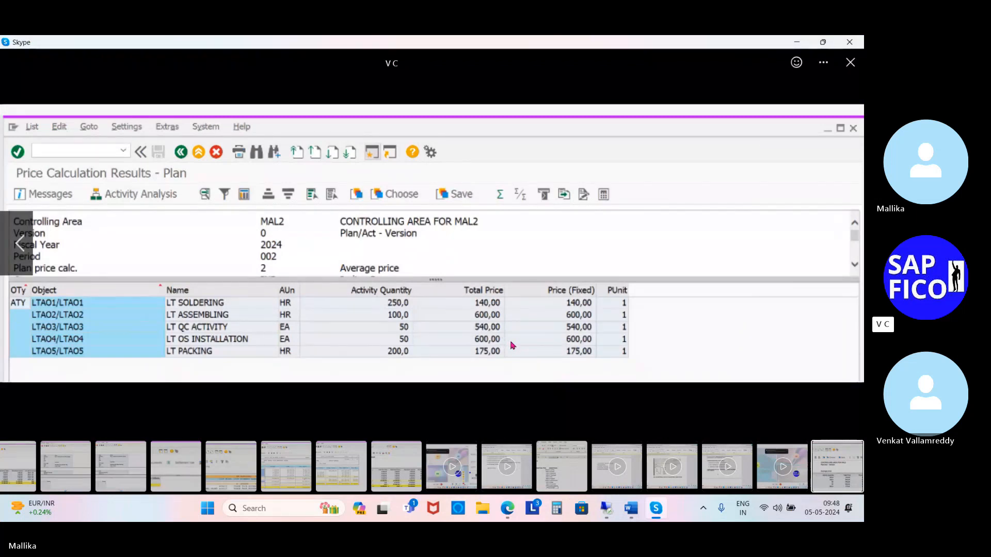
{"action": "left_click", "coordinate": [606, 509]}
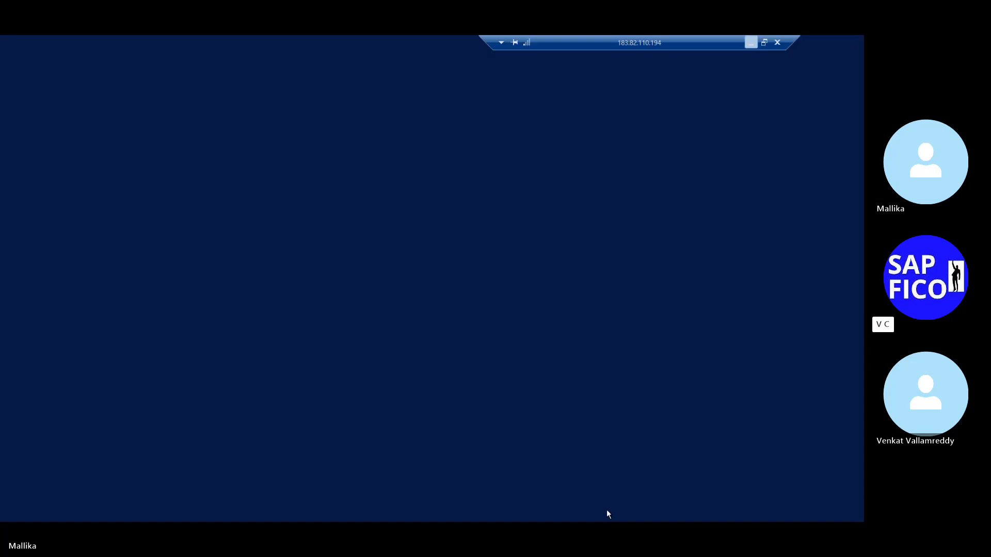
{"action": "left_click", "coordinate": [178, 75]}
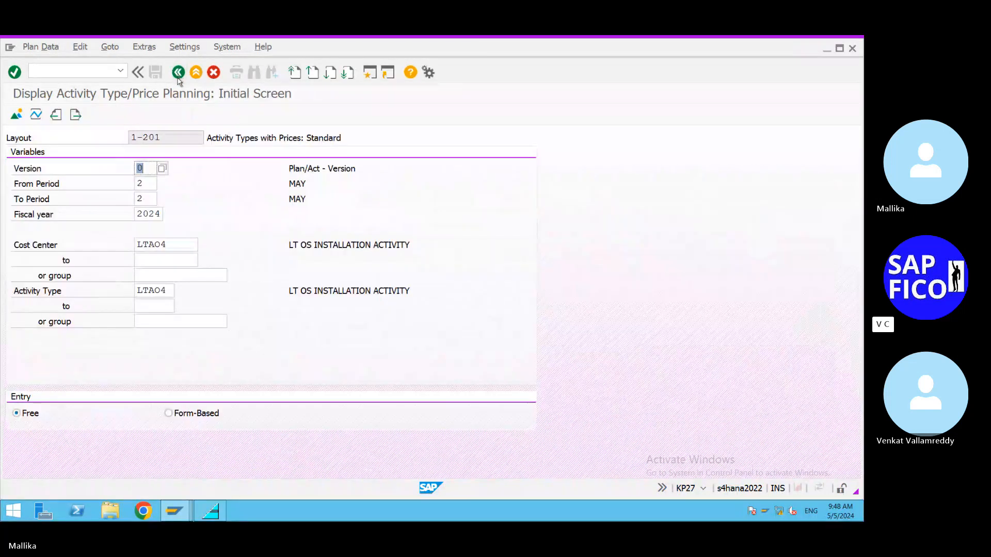
{"action": "left_click", "coordinate": [171, 245]}
{"action": "key", "text": "BackSpace"}
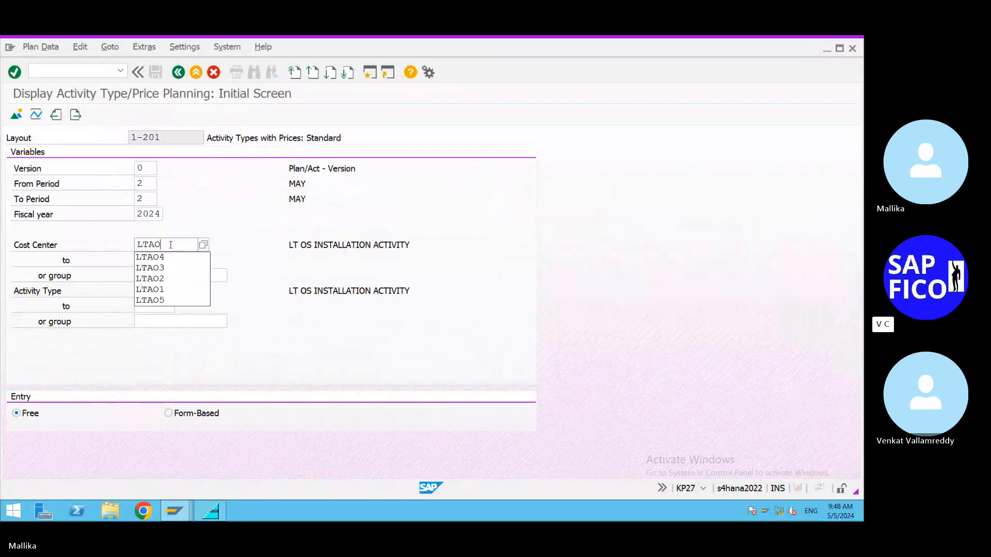
{"action": "type", "text": "5"}
{"action": "left_click", "coordinate": [172, 289]}
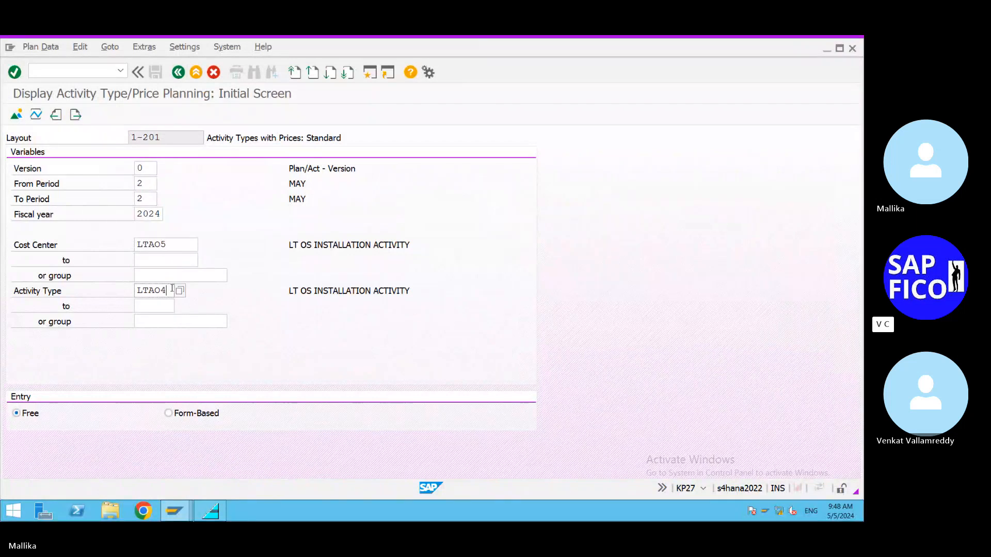
{"action": "key", "text": "BackSpace"}
{"action": "type", "text": "5"}
{"action": "left_click", "coordinate": [16, 115]}
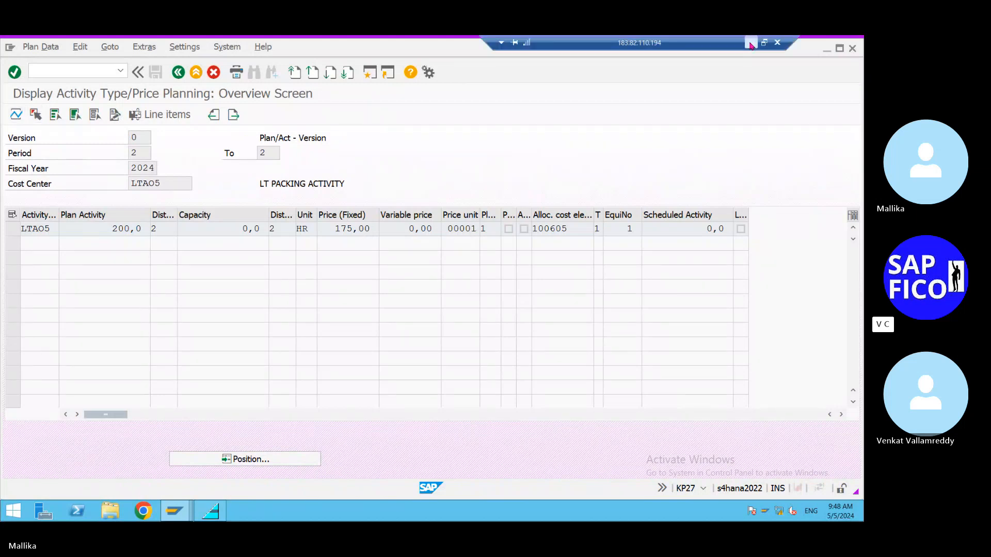
Step: Compare the LTAO5 planning with the price calculation screenshot in Skype and return to the initial planning display screen in SAP
{"action": "left_click", "coordinate": [751, 43]}
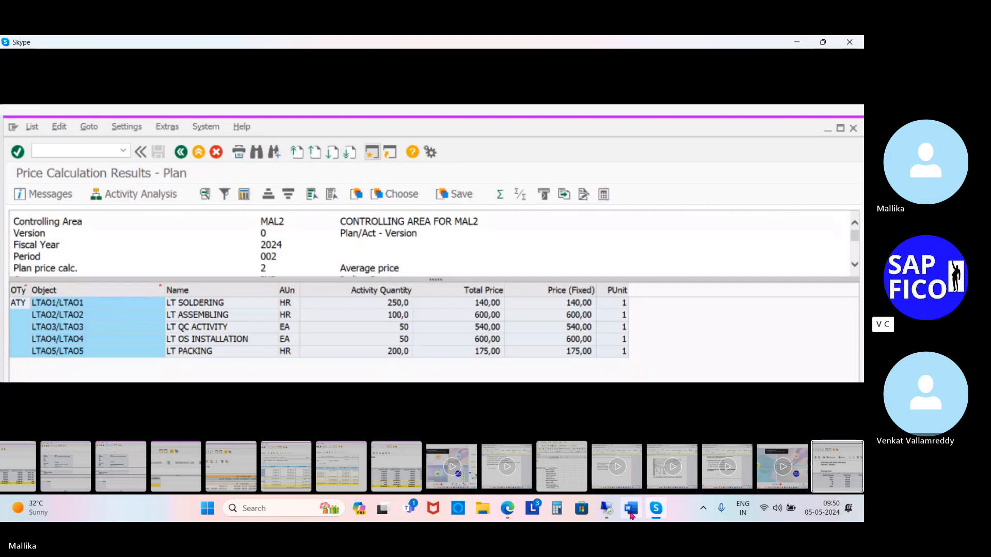
{"action": "left_click", "coordinate": [610, 511]}
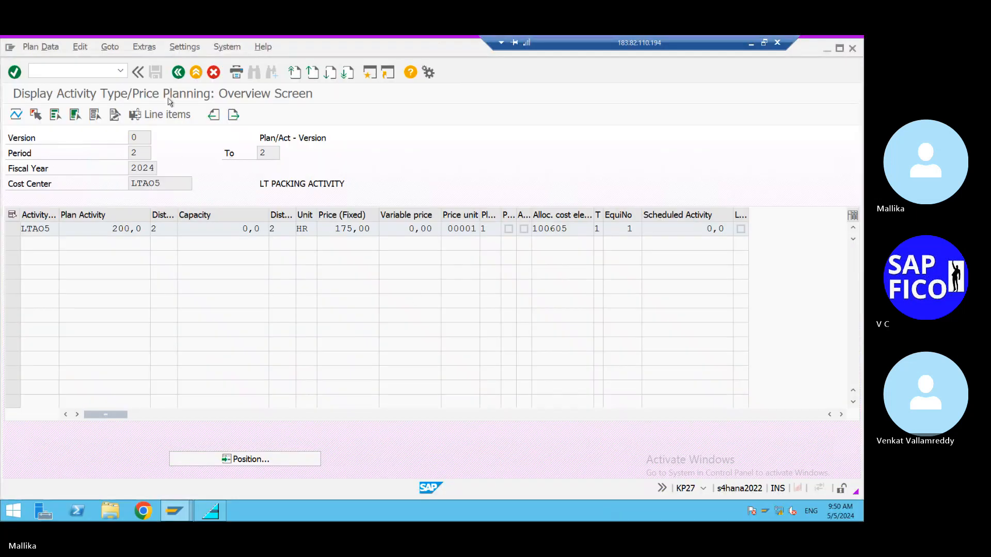
{"action": "left_click", "coordinate": [177, 73]}
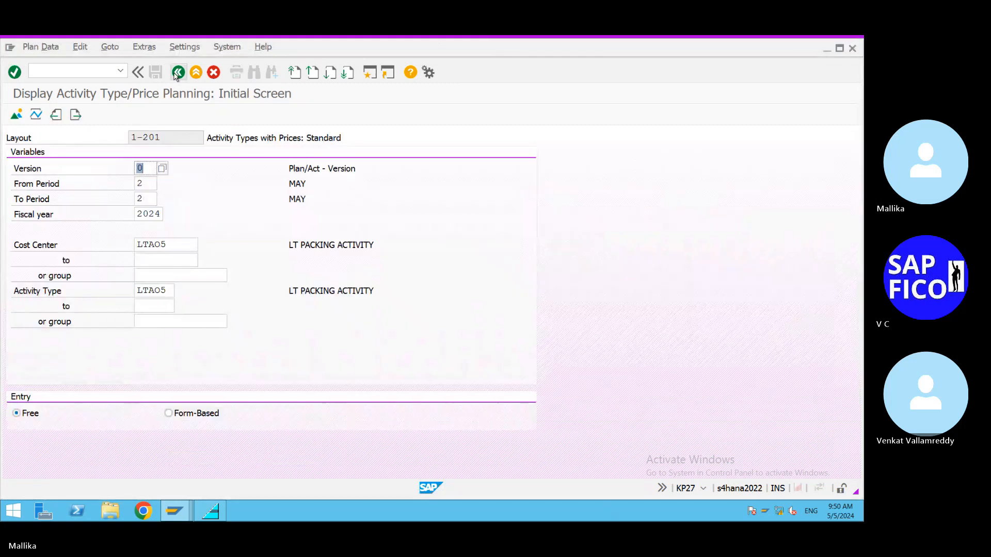